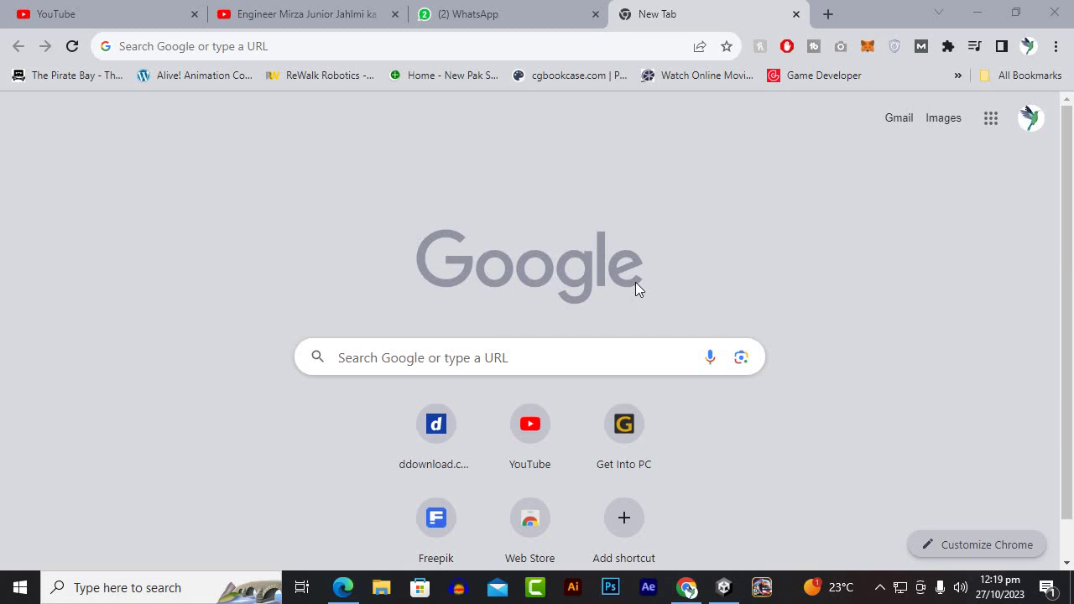
Step: Search Google for 'unity asset store' using the address-bar suggestion
{"action": "left_click", "coordinate": [436, 37]}
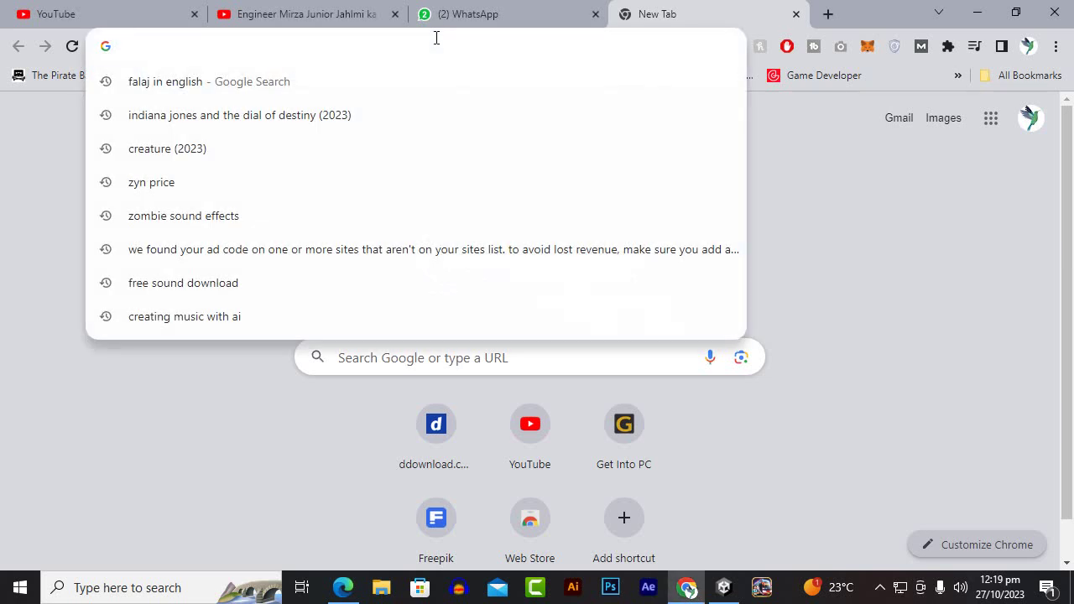
{"action": "type", "text": "uni"}
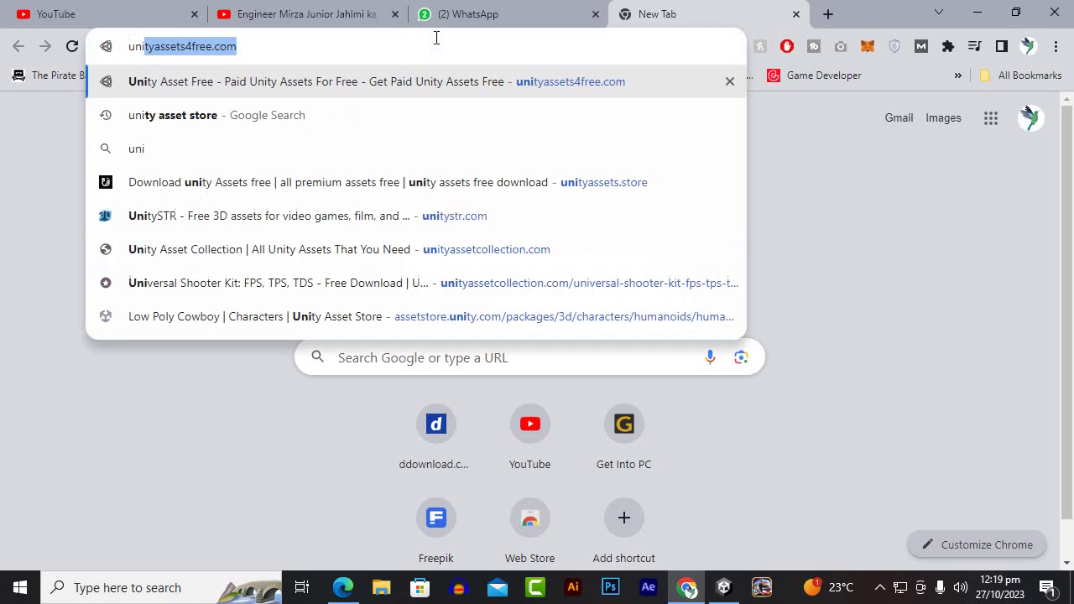
{"action": "type", "text": "ty as"}
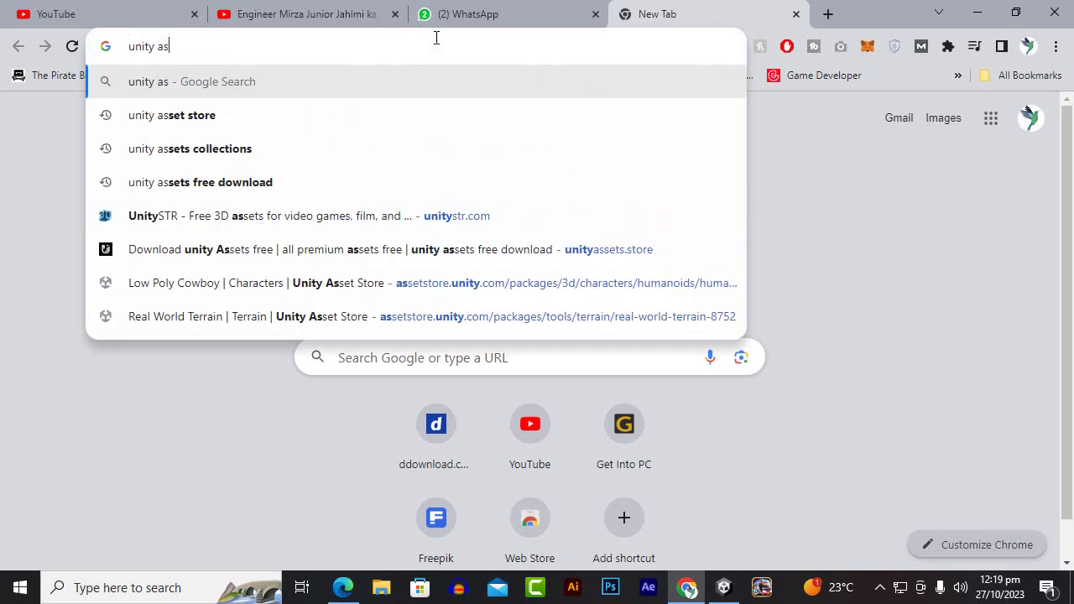
{"action": "key", "text": "Down"}
{"action": "key", "text": "Return"}
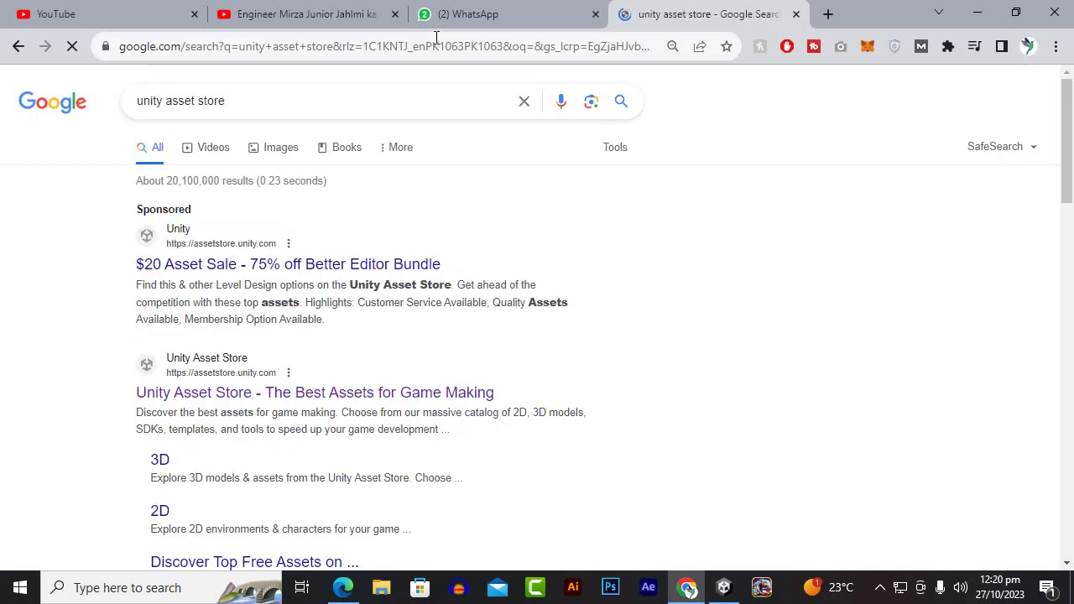
Step: Open the Unity Asset Store site from the search results and browse its homepage
{"action": "left_click", "coordinate": [280, 400]}
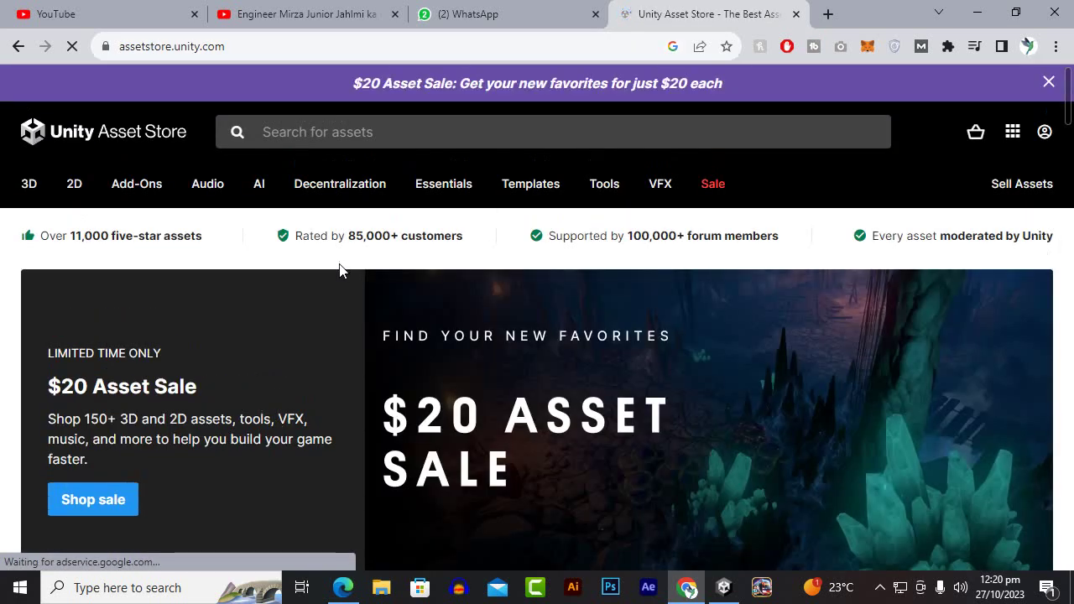
{"action": "scroll", "coordinate": [375, 318], "scroll_direction": "down", "scroll_amount": 5}
{"action": "scroll", "coordinate": [375, 318], "scroll_direction": "down", "scroll_amount": 3}
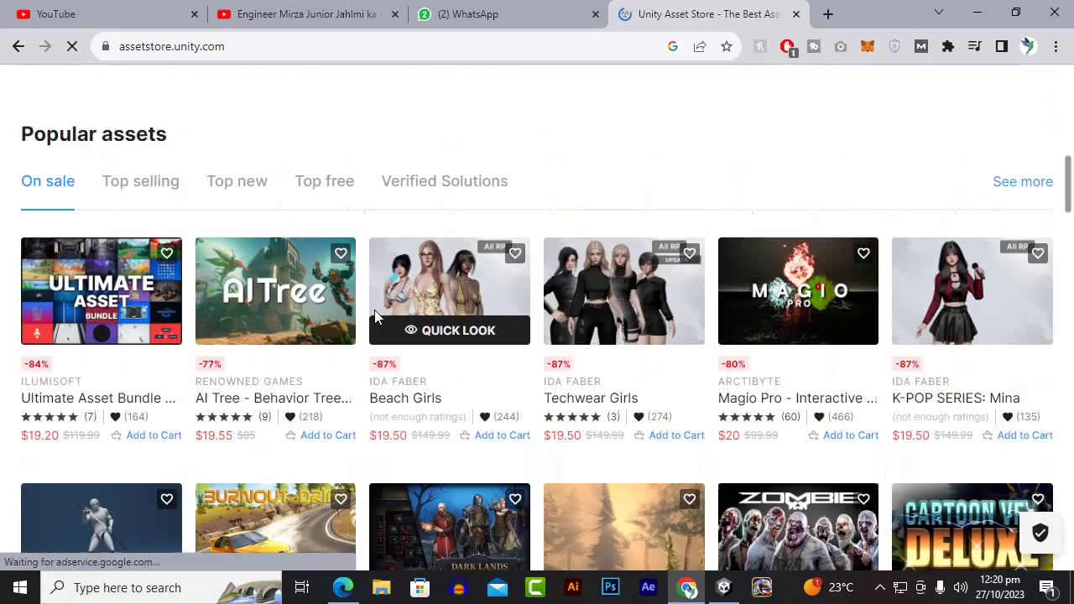
{"action": "scroll", "coordinate": [370, 318], "scroll_direction": "down", "scroll_amount": 2}
{"action": "scroll", "coordinate": [362, 316], "scroll_direction": "up", "scroll_amount": 5}
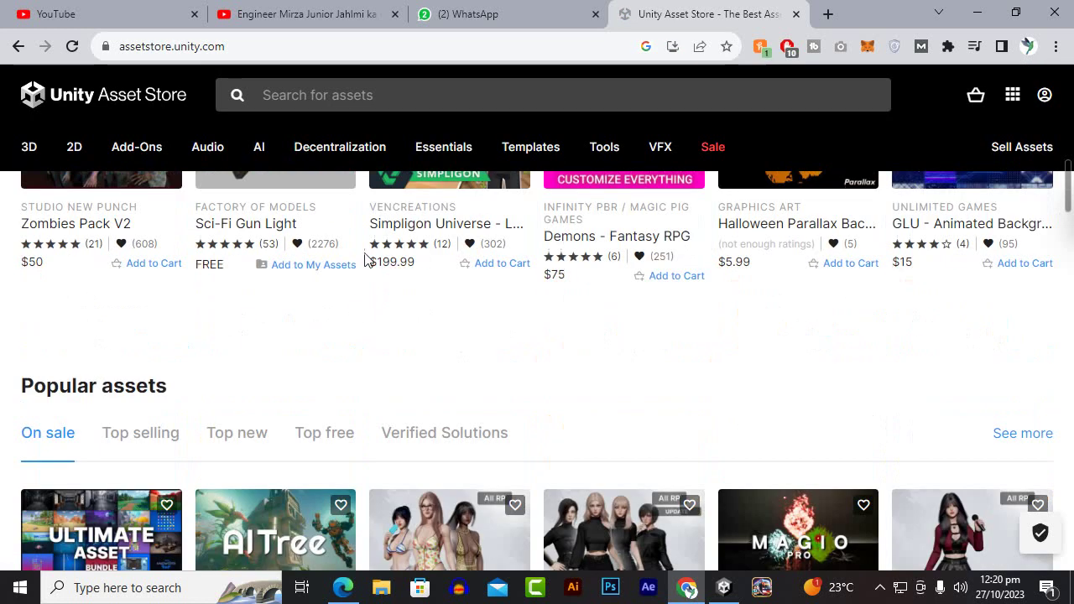
Step: Search the store for 'axe' and dismiss the feedback popup to see the results
{"action": "left_click", "coordinate": [380, 95]}
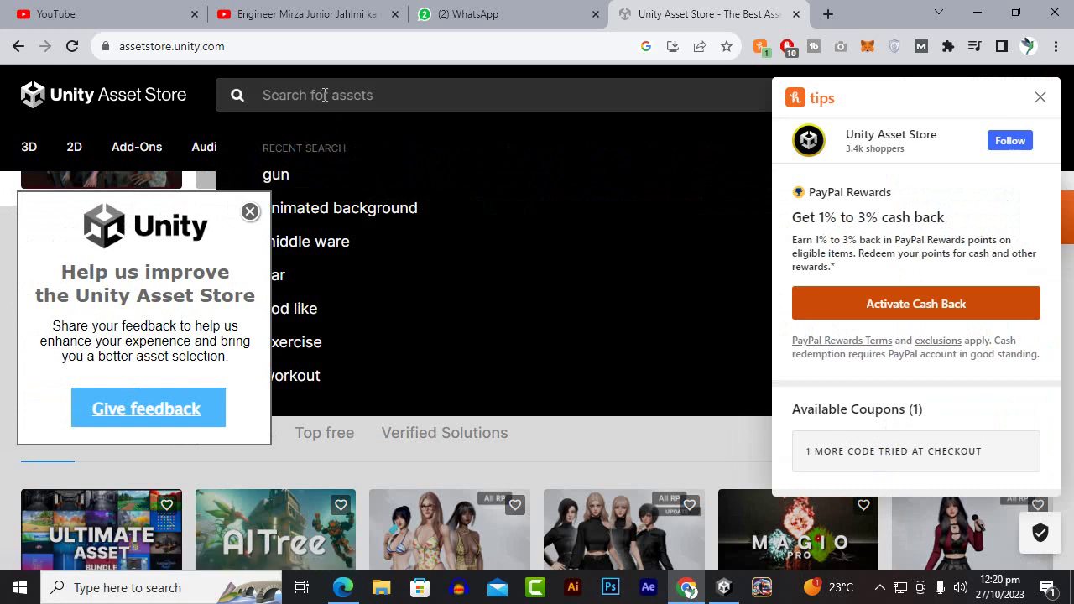
{"action": "type", "text": "axe"}
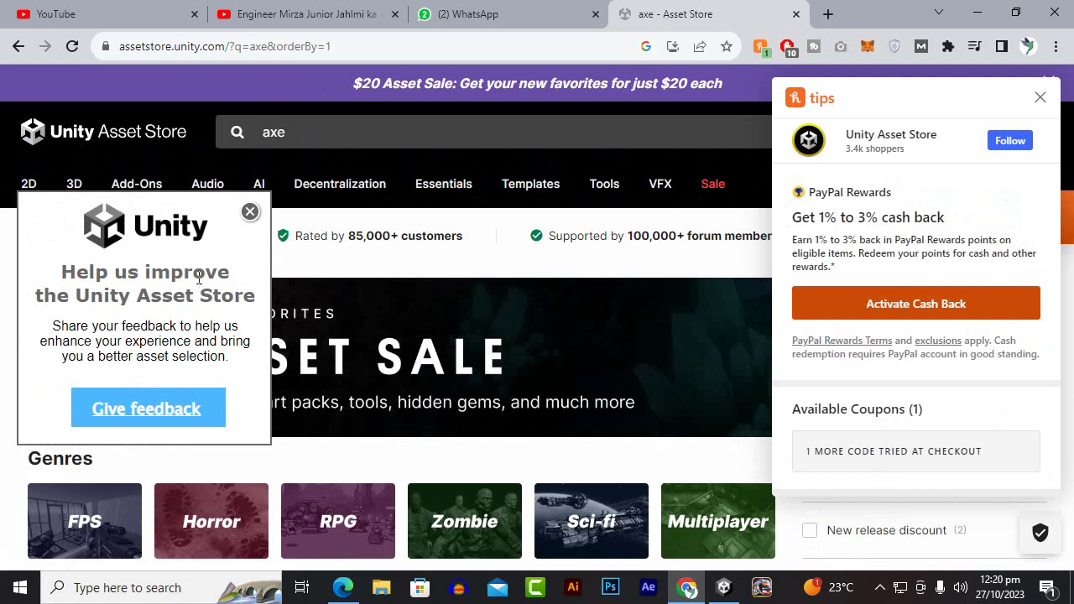
{"action": "left_click", "coordinate": [250, 210]}
{"action": "scroll", "coordinate": [265, 336], "scroll_direction": "down", "scroll_amount": 5}
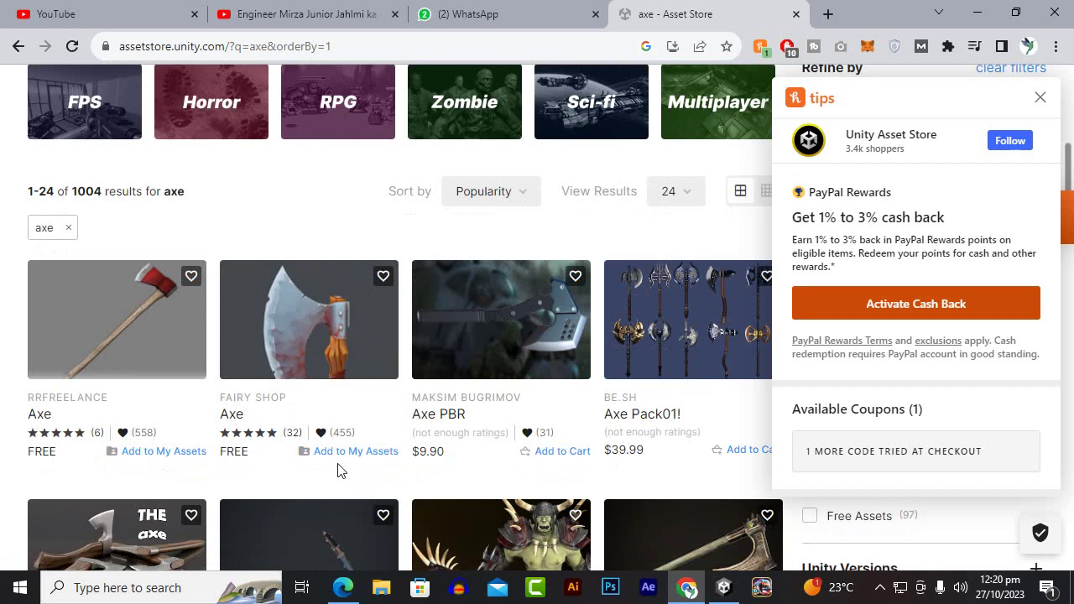
Step: Open the Fairy shop Axe and the first Axe result in new tabs
{"action": "right_click", "coordinate": [252, 316]}
{"action": "left_click", "coordinate": [290, 329]}
{"action": "right_click", "coordinate": [163, 304]}
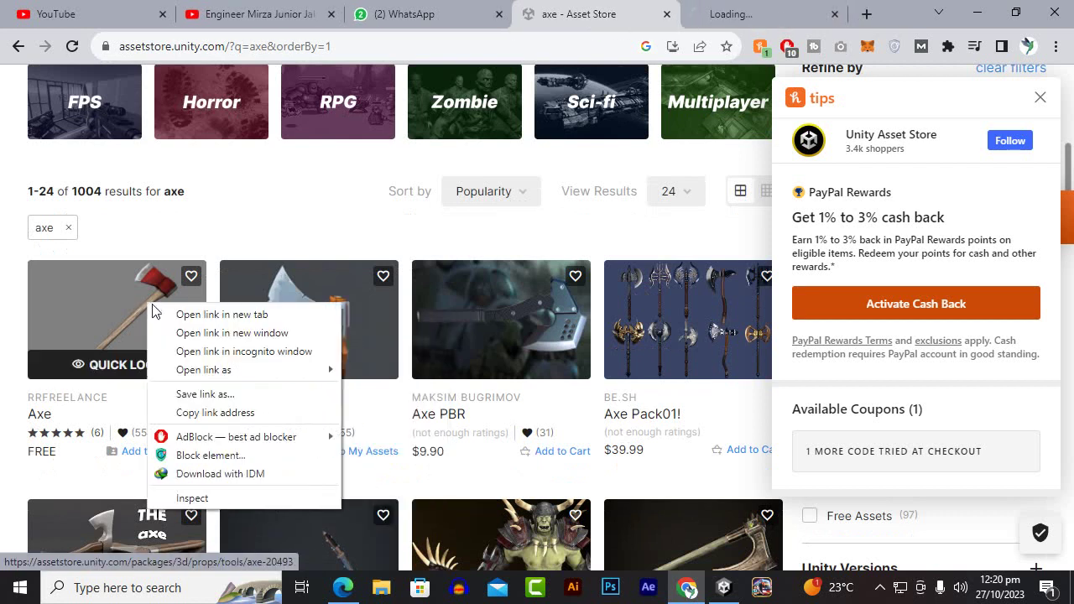
{"action": "left_click", "coordinate": [180, 311]}
Step: Open The Axe product page, compare the axe tabs, and return to the Fairy shop Axe
{"action": "scroll", "coordinate": [355, 403], "scroll_direction": "down", "scroll_amount": 2}
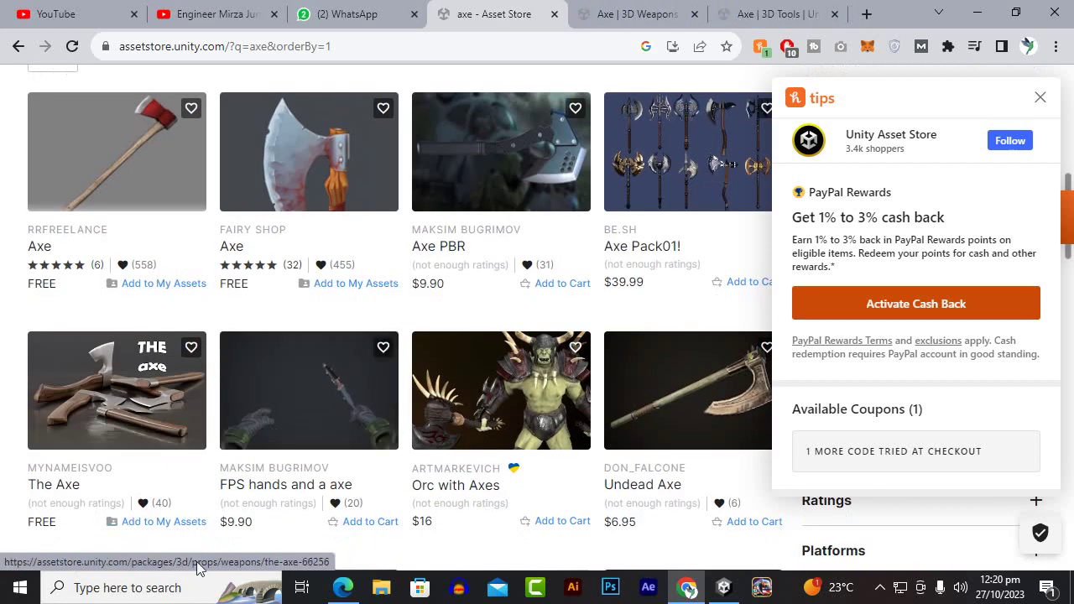
{"action": "left_click", "coordinate": [139, 424]}
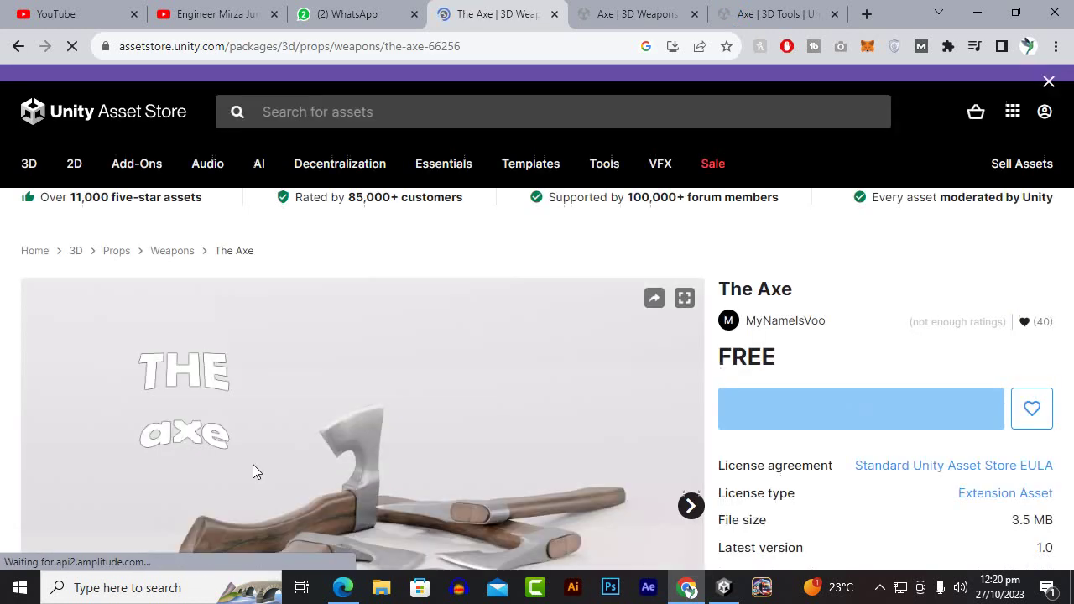
{"action": "scroll", "coordinate": [563, 336], "scroll_direction": "down", "scroll_amount": 3}
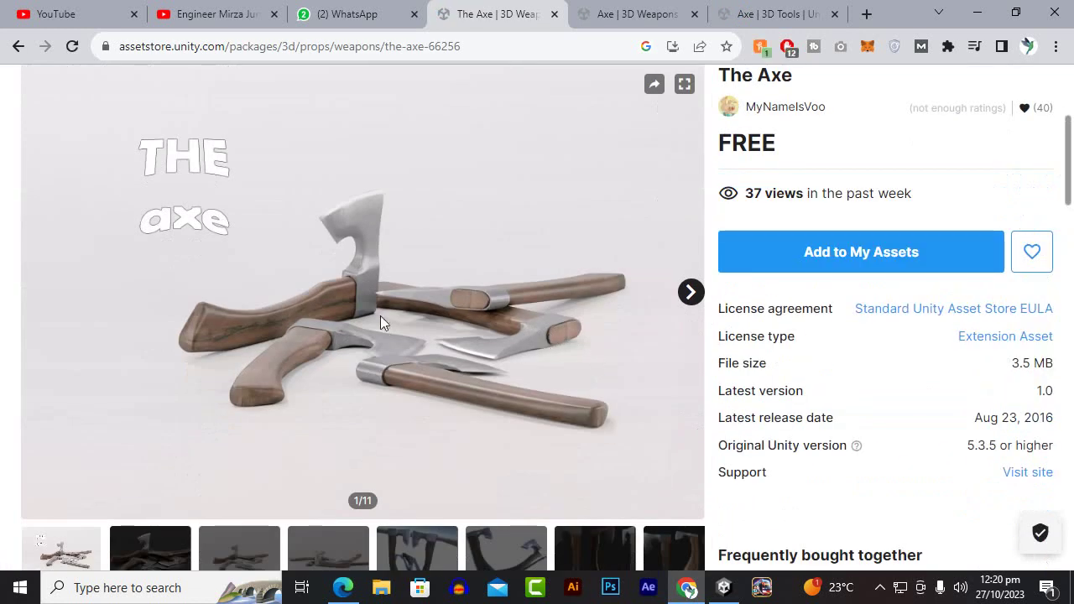
{"action": "left_click", "coordinate": [638, 13]}
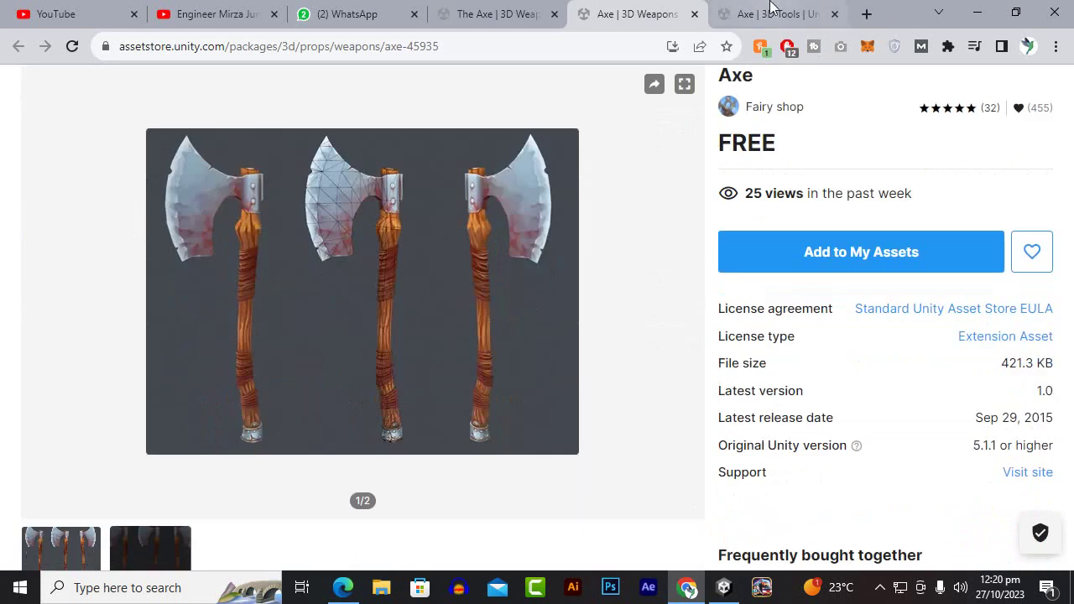
{"action": "left_click", "coordinate": [767, 14]}
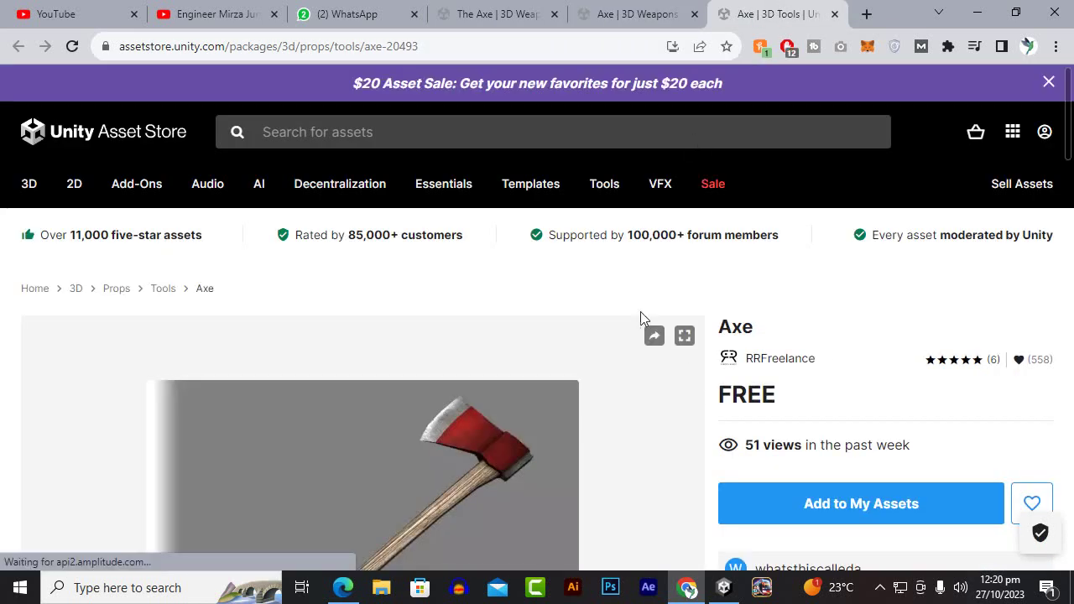
{"action": "key", "text": "ctrl+shift+Tab"}
Step: Claim the Fairy shop Axe and sign in to Unity ID with the saved account
{"action": "left_click", "coordinate": [854, 270]}
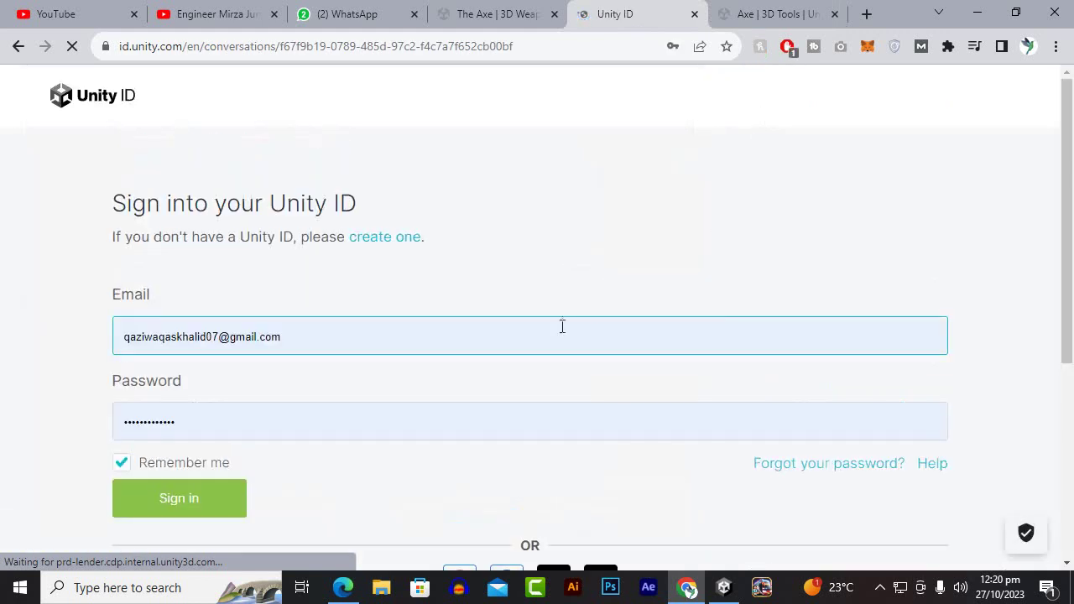
{"action": "left_click", "coordinate": [207, 499]}
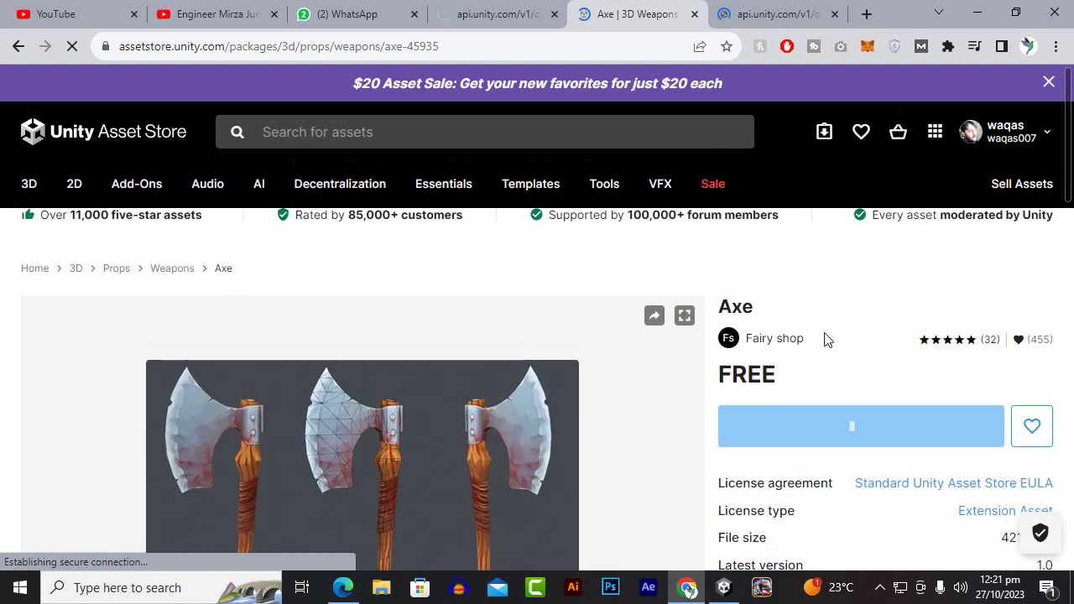
Step: Select and copy the Axe product title
{"action": "left_click_drag", "start_coordinate": [755, 325], "coordinate": [722, 329]}
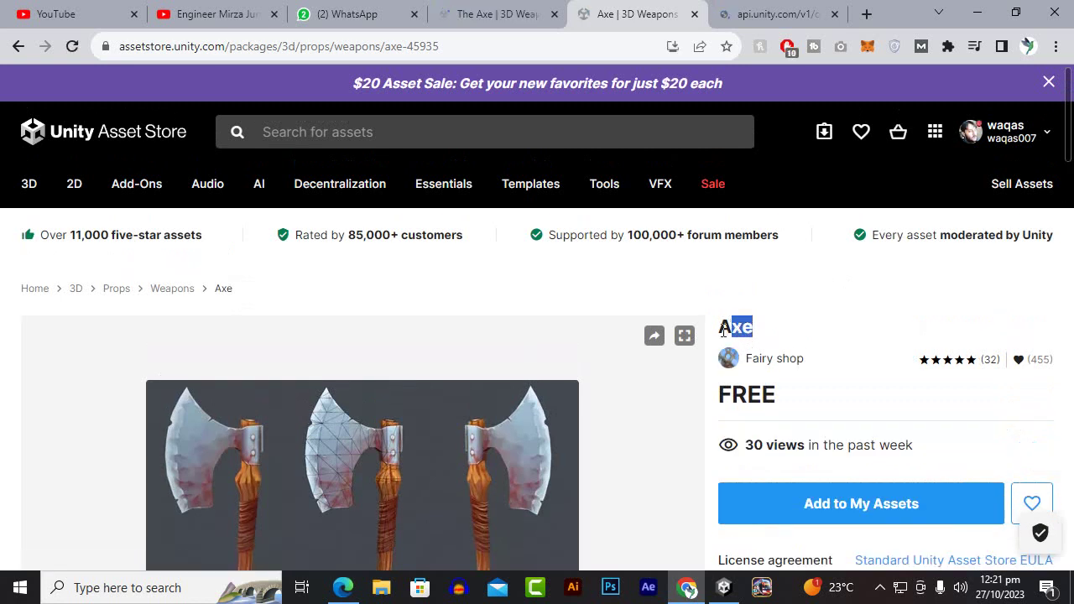
{"action": "right_click", "coordinate": [755, 327]}
{"action": "left_click", "coordinate": [764, 340]}
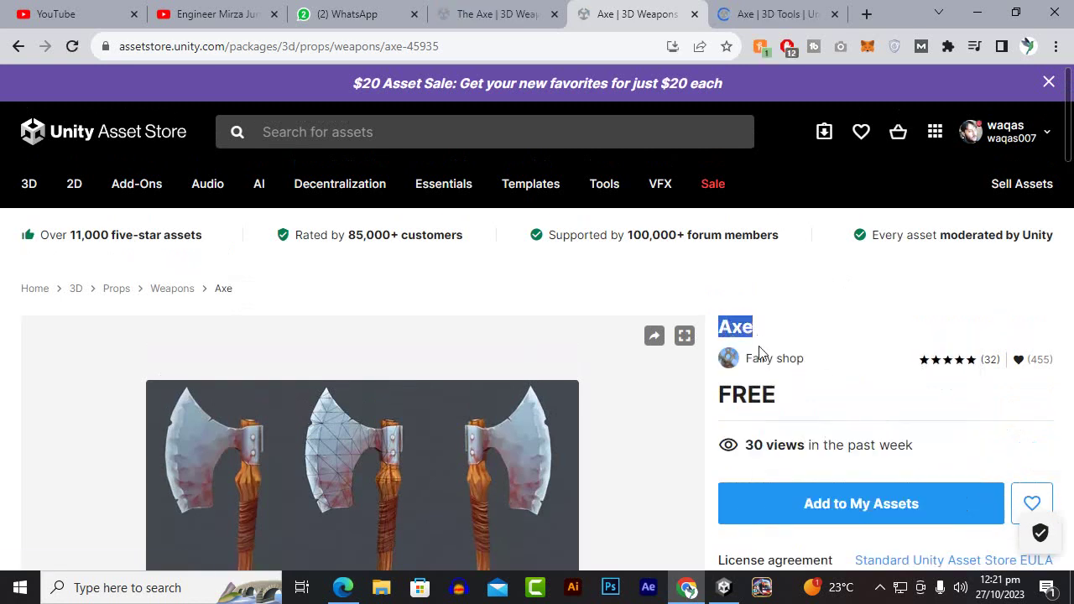
{"action": "right_click", "coordinate": [746, 326]}
{"action": "left_click", "coordinate": [758, 334]}
{"action": "right_click", "coordinate": [732, 329]}
{"action": "left_click", "coordinate": [749, 339]}
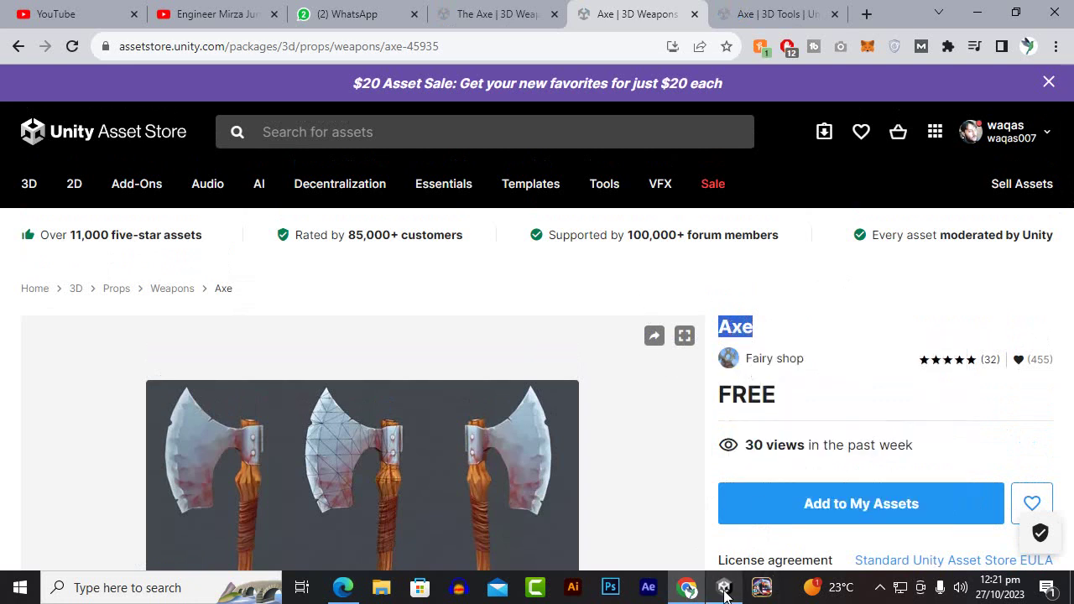
Step: Add the Fairy shop Axe to My Assets, accept the terms, and choose Open in Unity
{"action": "left_click", "coordinate": [884, 518]}
{"action": "left_click", "coordinate": [639, 443]}
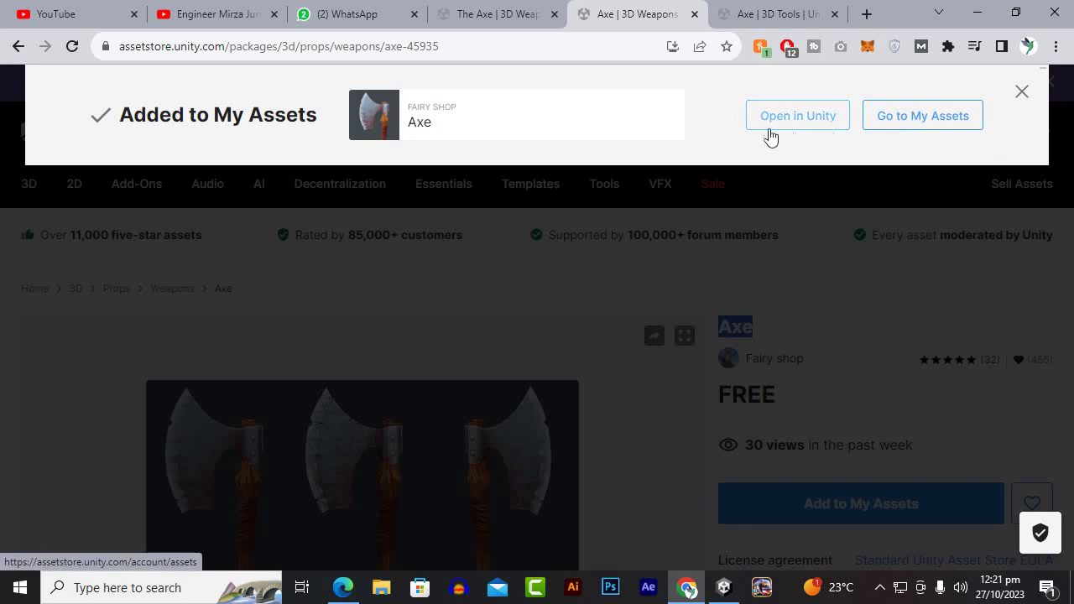
{"action": "left_click", "coordinate": [794, 132]}
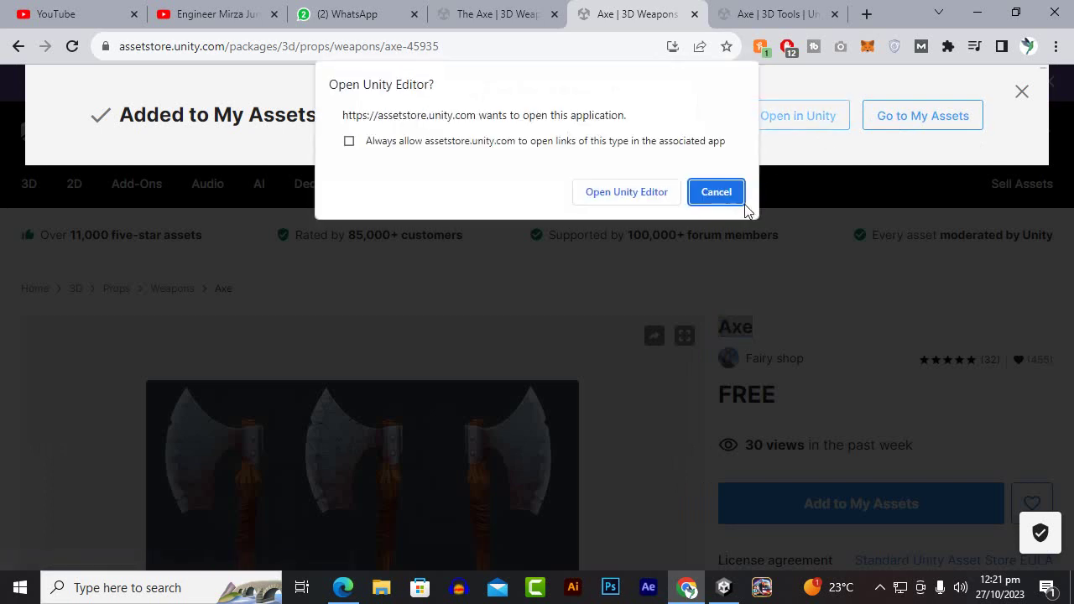
Step: Let the browser launch the Unity Editor
{"action": "left_click", "coordinate": [626, 198]}
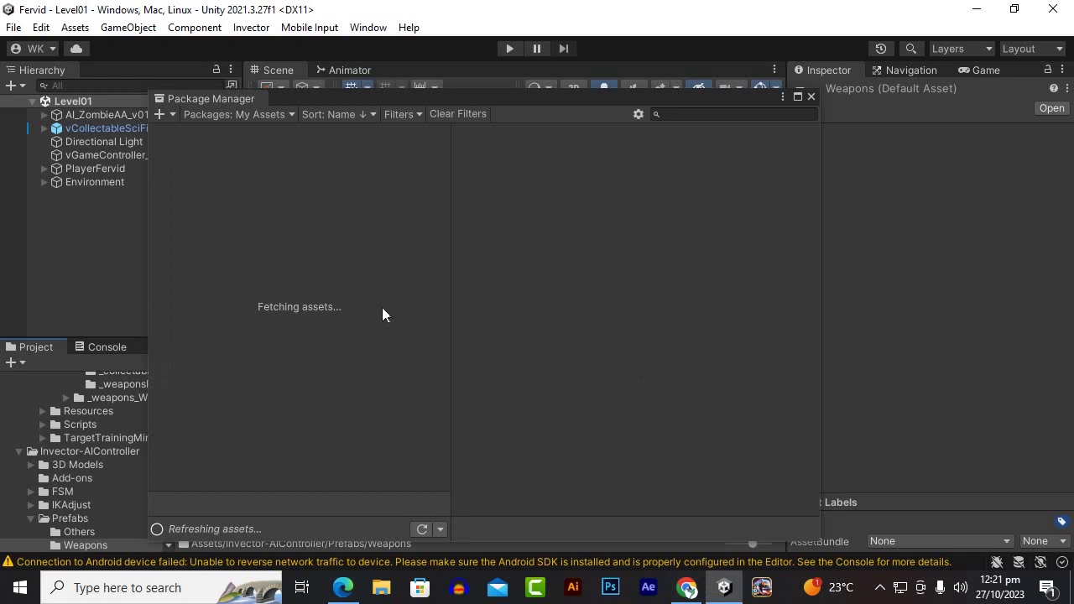
{"action": "left_click", "coordinate": [882, 591]}
{"action": "left_click", "coordinate": [880, 595]}
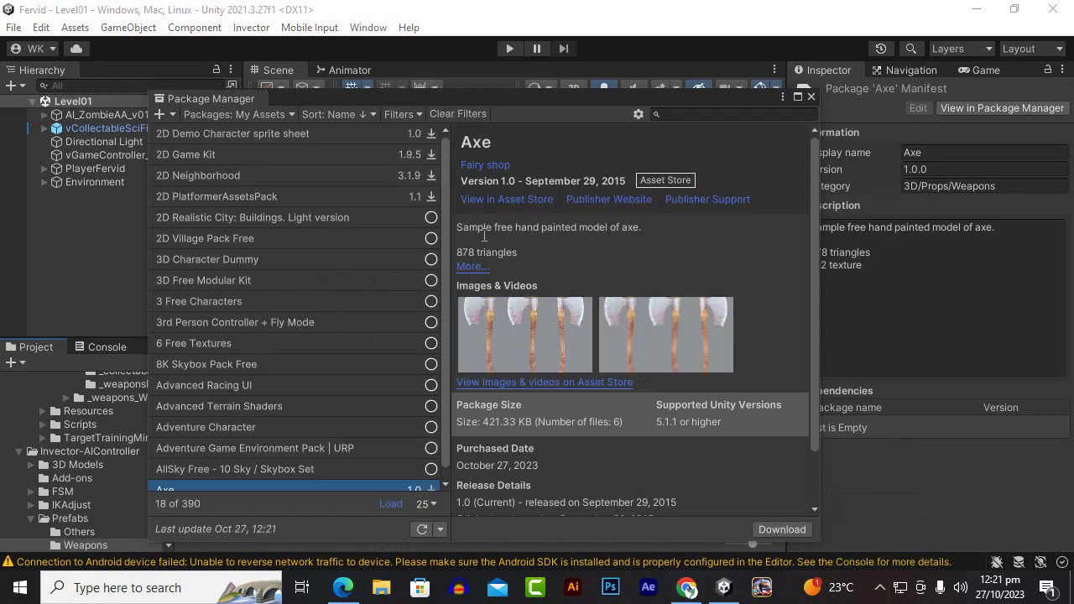
Step: Download the Axe package, import all its files, and close Package Manager
{"action": "left_click", "coordinate": [763, 532]}
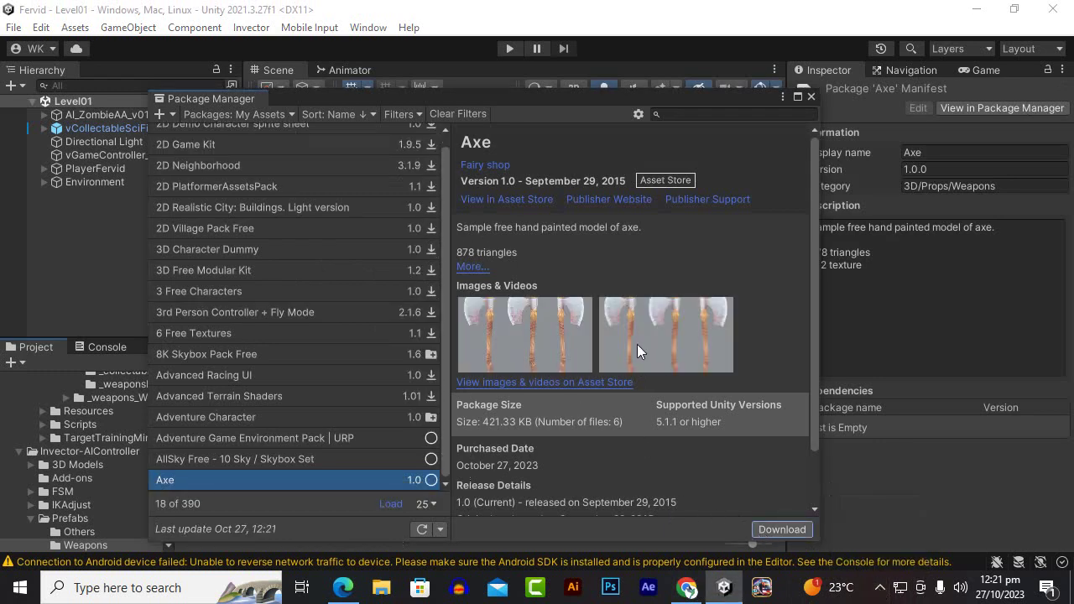
{"action": "left_click", "coordinate": [879, 588]}
{"action": "left_click", "coordinate": [699, 530]}
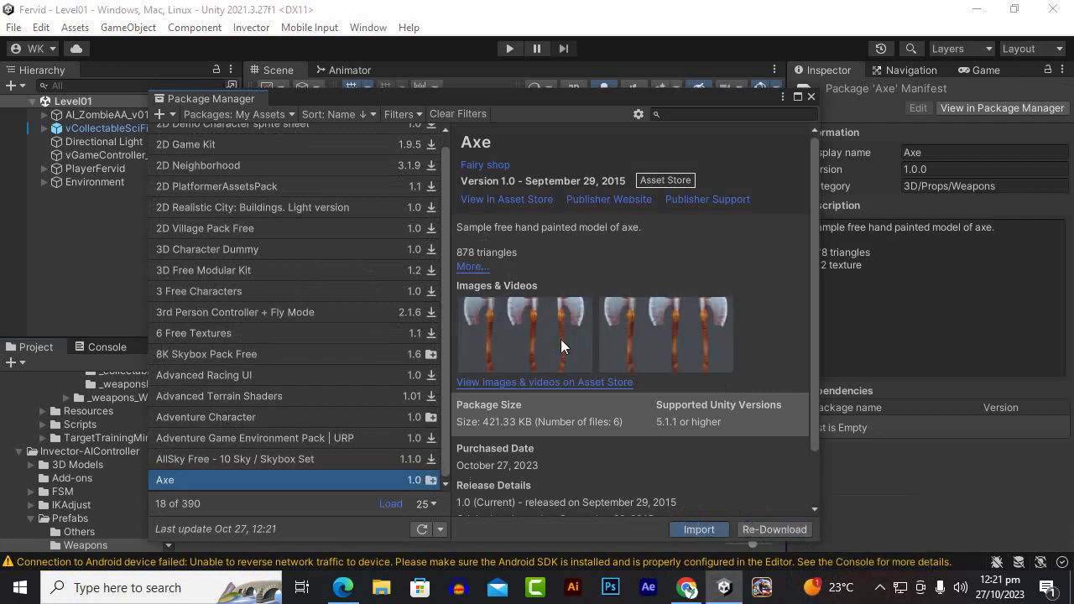
{"action": "left_click", "coordinate": [588, 545]}
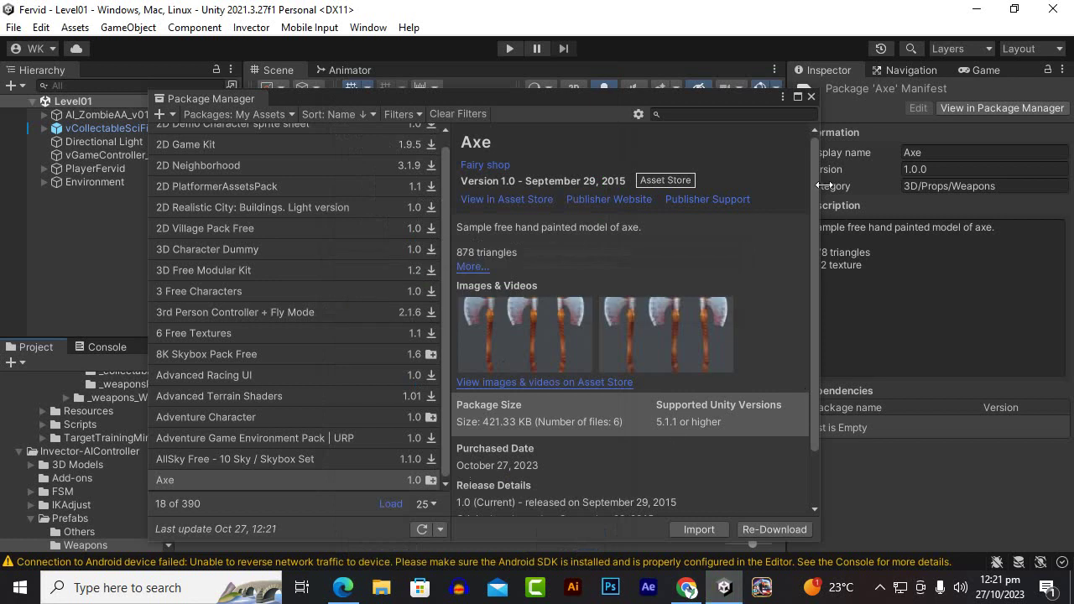
{"action": "left_click", "coordinate": [811, 97]}
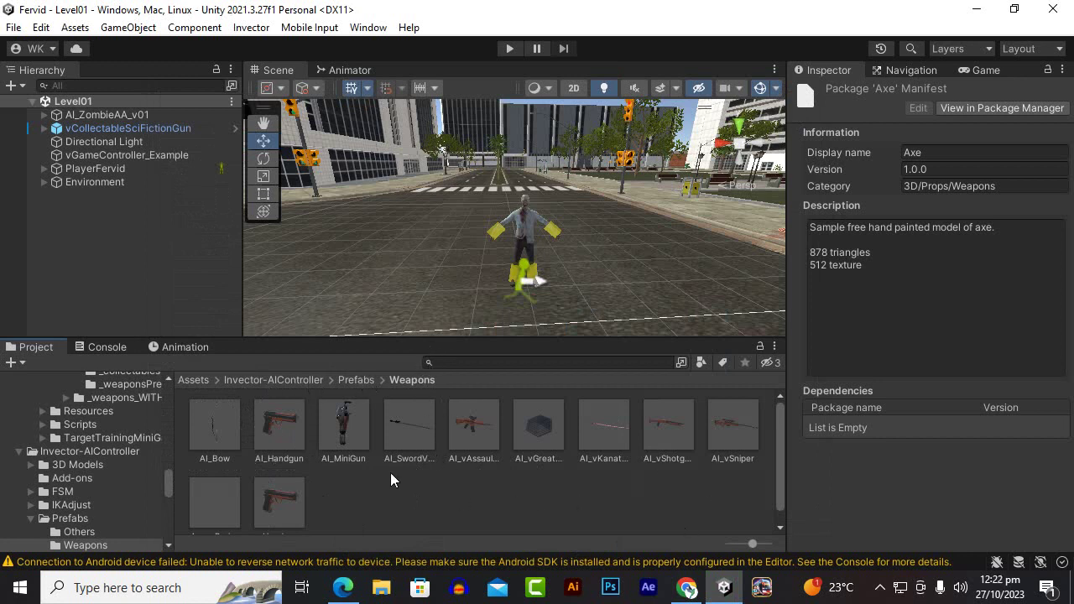
{"action": "left_click", "coordinate": [424, 435]}
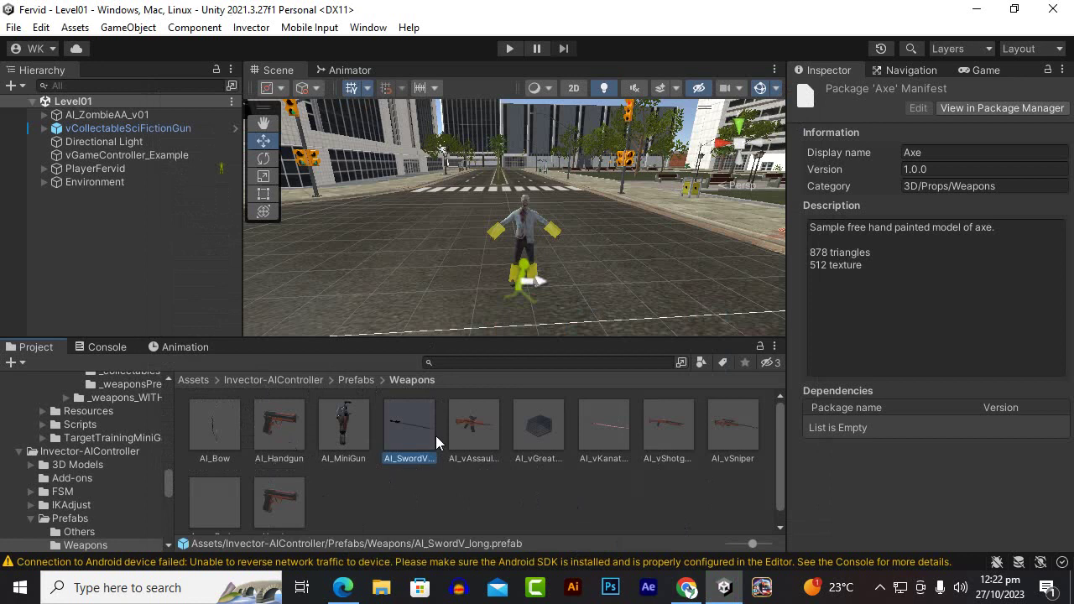
{"action": "left_click", "coordinate": [471, 445]}
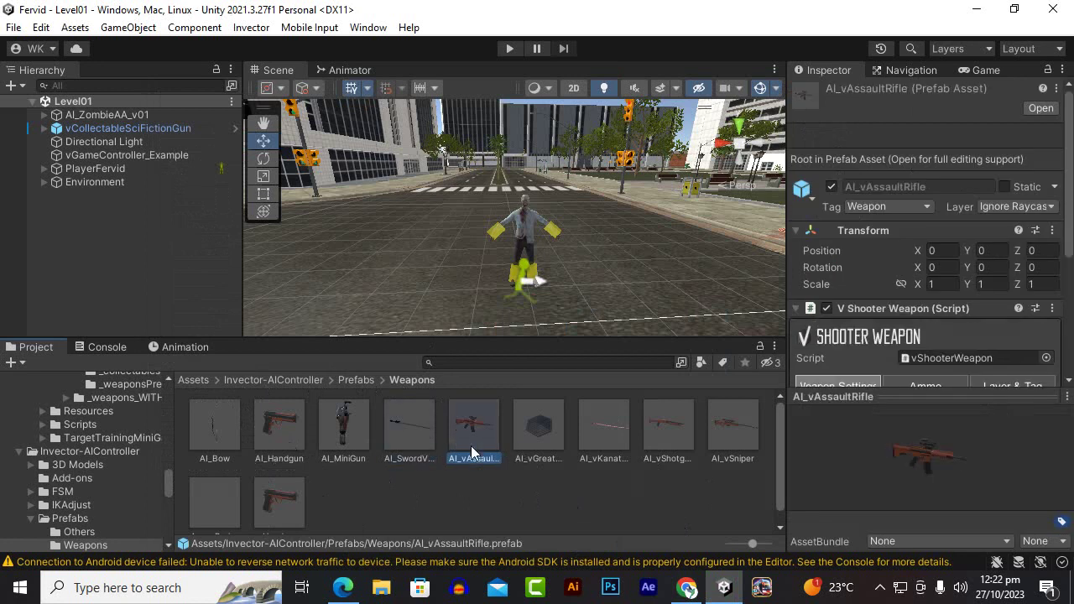
{"action": "left_click", "coordinate": [880, 587]}
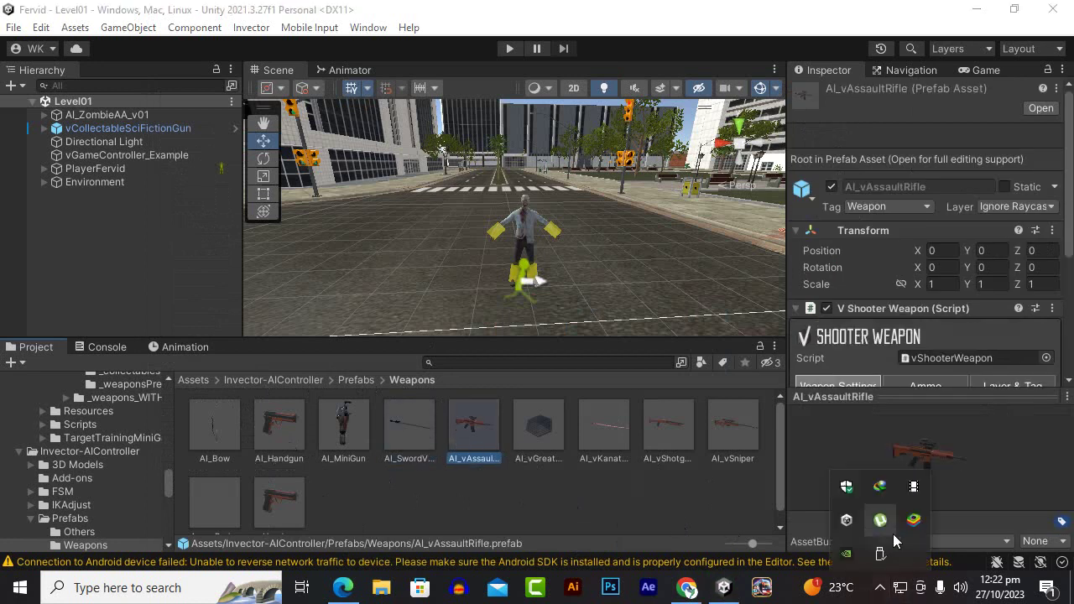
{"action": "left_click", "coordinate": [501, 488]}
{"action": "left_click", "coordinate": [601, 435]}
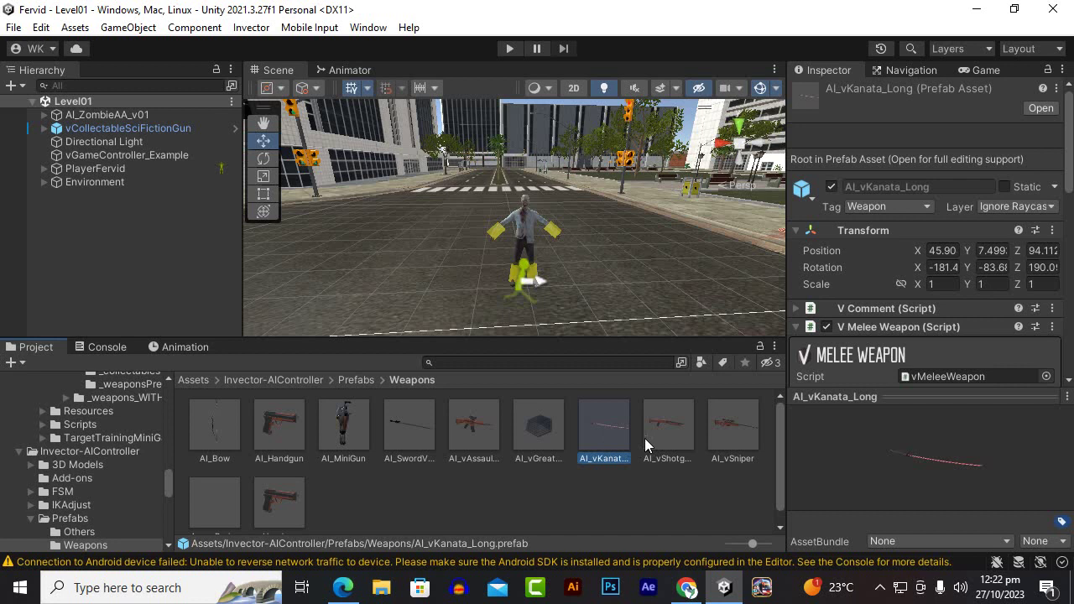
{"action": "left_click_drag", "start_coordinate": [617, 433], "coordinate": [426, 298]}
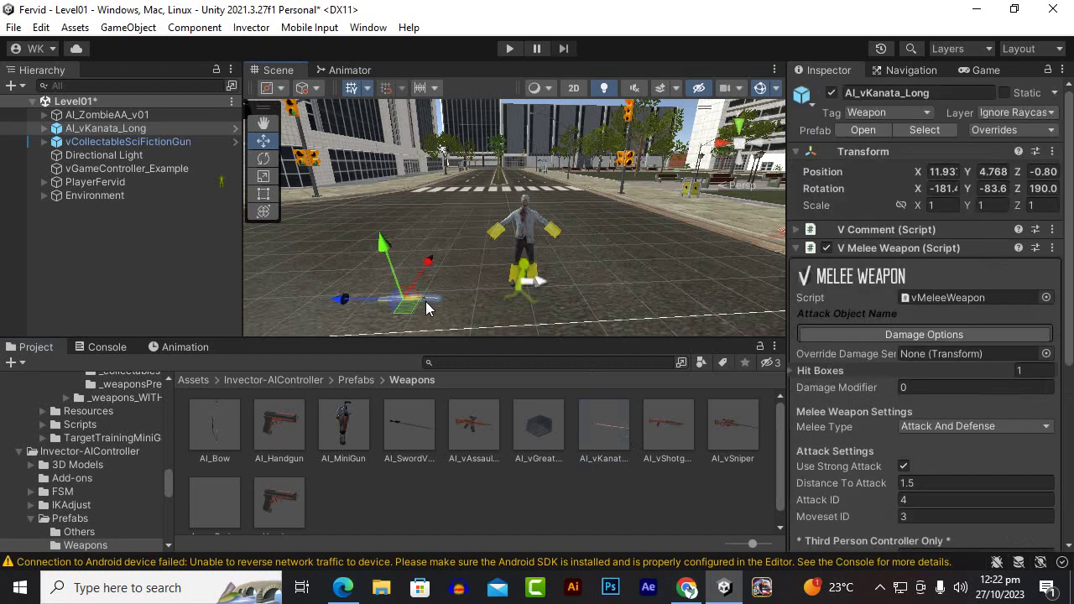
{"action": "key", "text": "ctrl+z"}
{"action": "scroll", "coordinate": [390, 504], "scroll_direction": "down", "scroll_amount": 1}
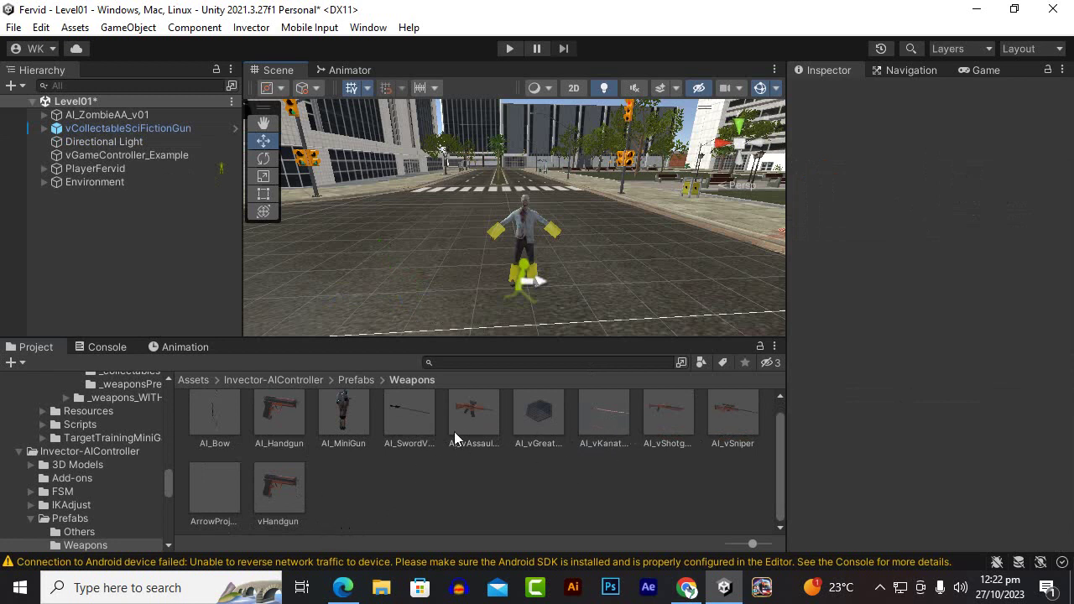
Step: Place AI_SwordV_long in the scene, frame it, and lower it to Y 0.168
{"action": "left_click_drag", "start_coordinate": [419, 414], "coordinate": [419, 298]}
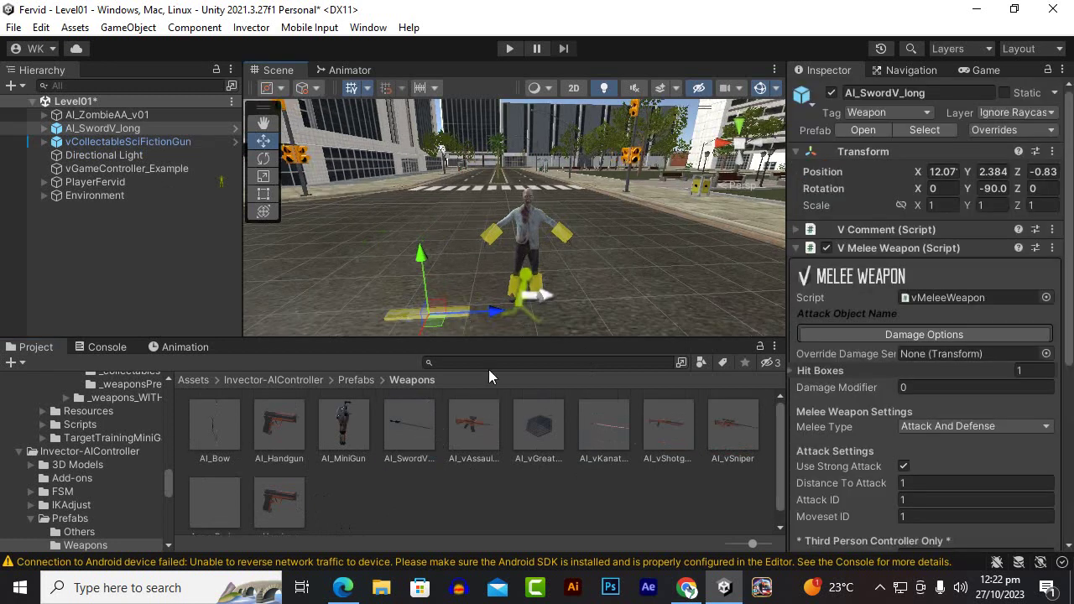
{"action": "key", "text": "f"}
{"action": "mouse_move", "coordinate": [550, 265]}
{"action": "left_mouse_down", "text": "alt"}
{"action": "mouse_move", "coordinate": [484, 267]}
{"action": "mouse_move", "coordinate": [591, 292]}
{"action": "left_mouse_up", "text": "alt"}
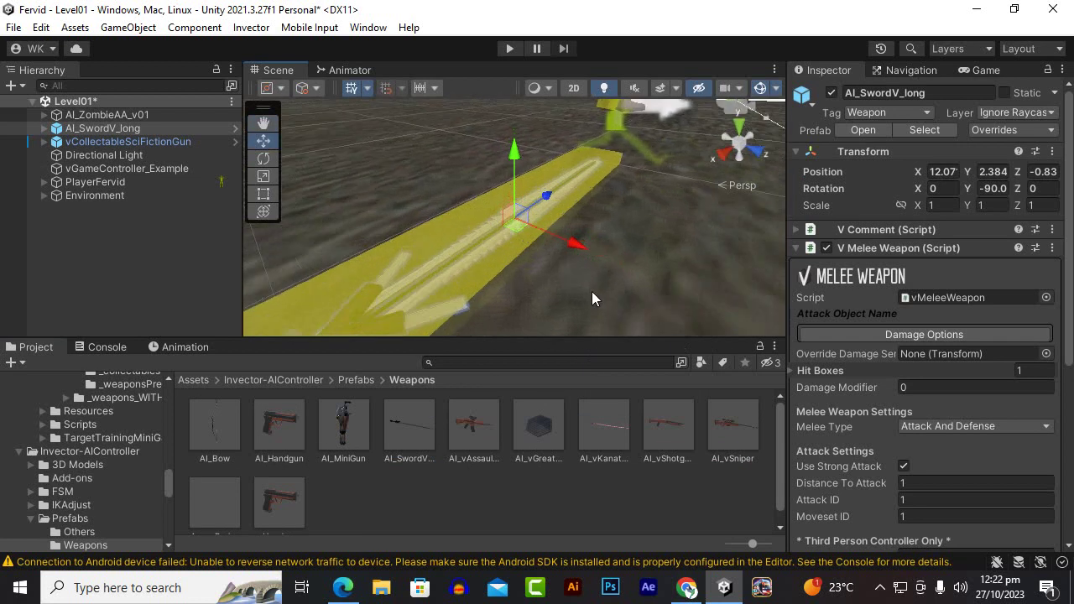
{"action": "mouse_move", "coordinate": [517, 156]}
{"action": "left_mouse_down"}
{"action": "mouse_move", "coordinate": [518, 201]}
{"action": "mouse_move", "coordinate": [771, 220]}
{"action": "mouse_move", "coordinate": [117, 209]}
{"action": "left_mouse_up"}
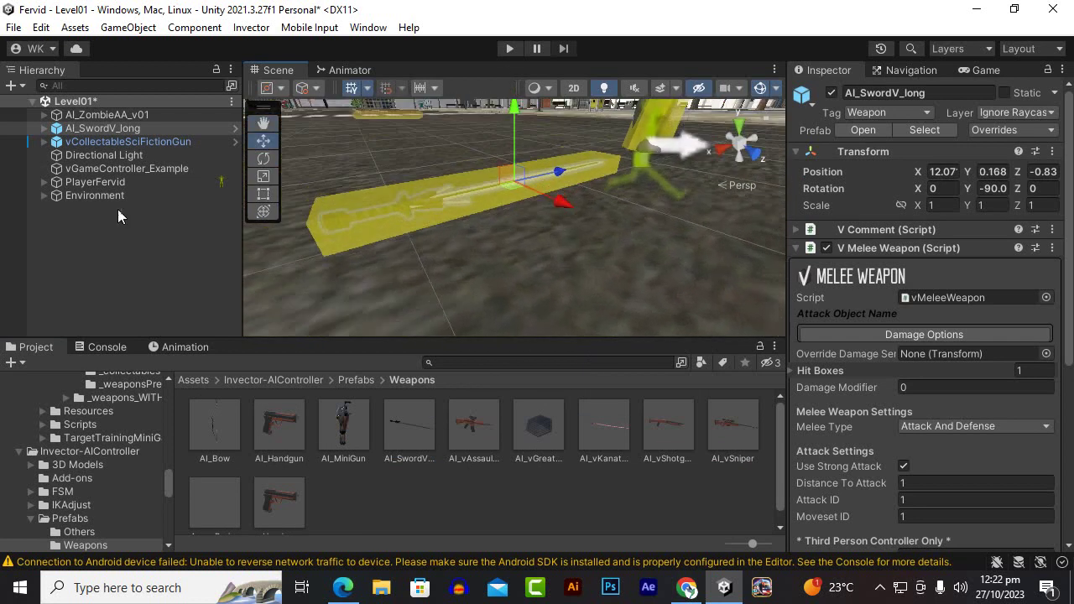
Step: Rename the AI_SwordV_long object in the Hierarchy, typing 'AxeEn'
{"action": "left_click", "coordinate": [114, 206]}
{"action": "left_click", "coordinate": [101, 127]}
{"action": "right_click", "coordinate": [111, 129]}
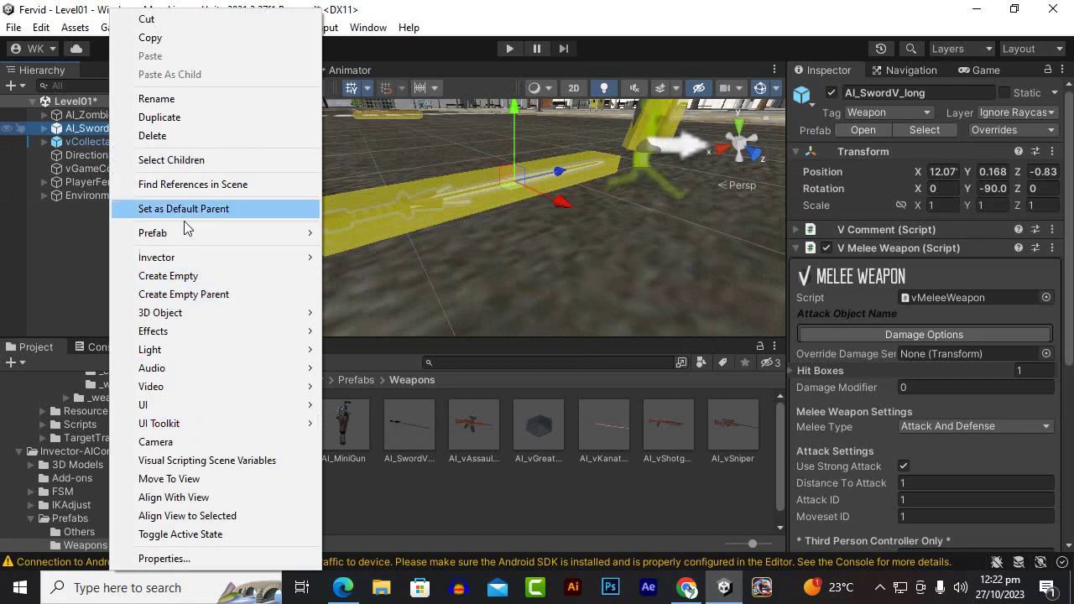
{"action": "left_click", "coordinate": [185, 99]}
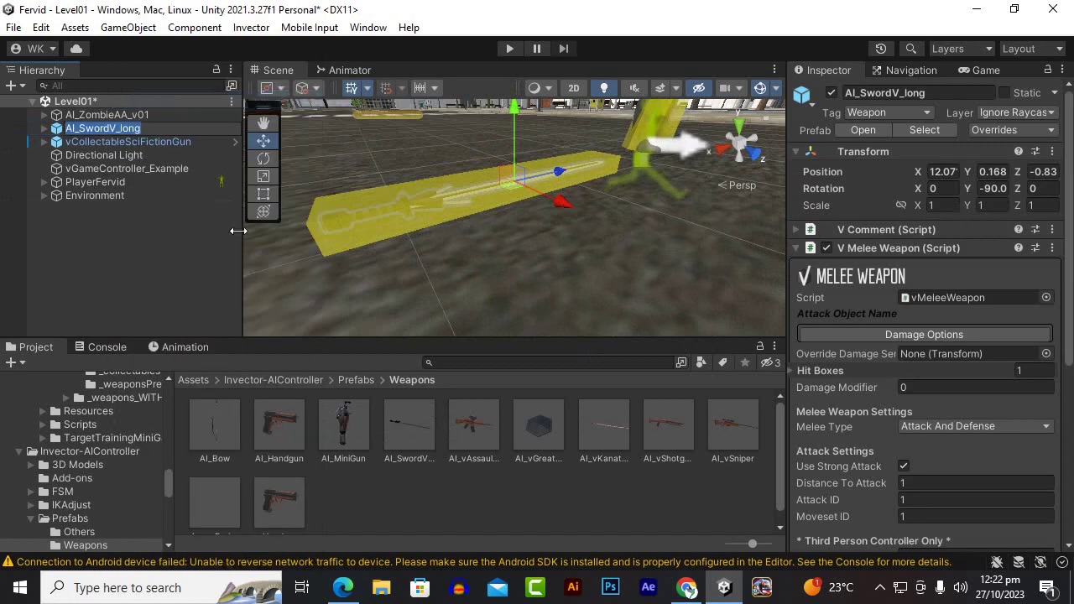
{"action": "type", "text": "Axe"}
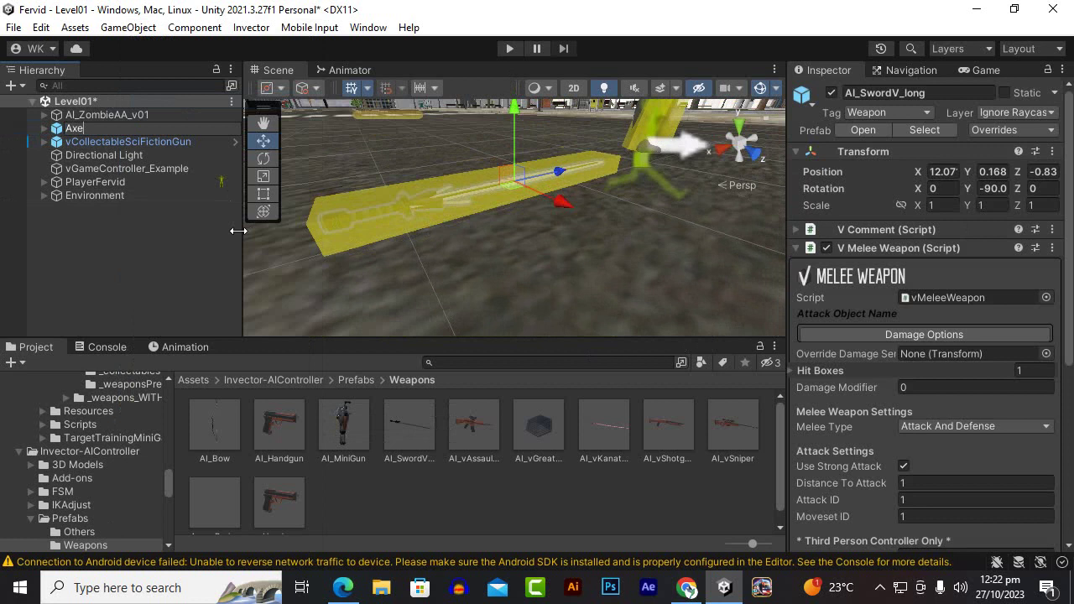
{"action": "type", "text": "Enemy"}
Step: Commit the name AxeEnemy and unpack it completely from its prefab
{"action": "key", "text": "Return"}
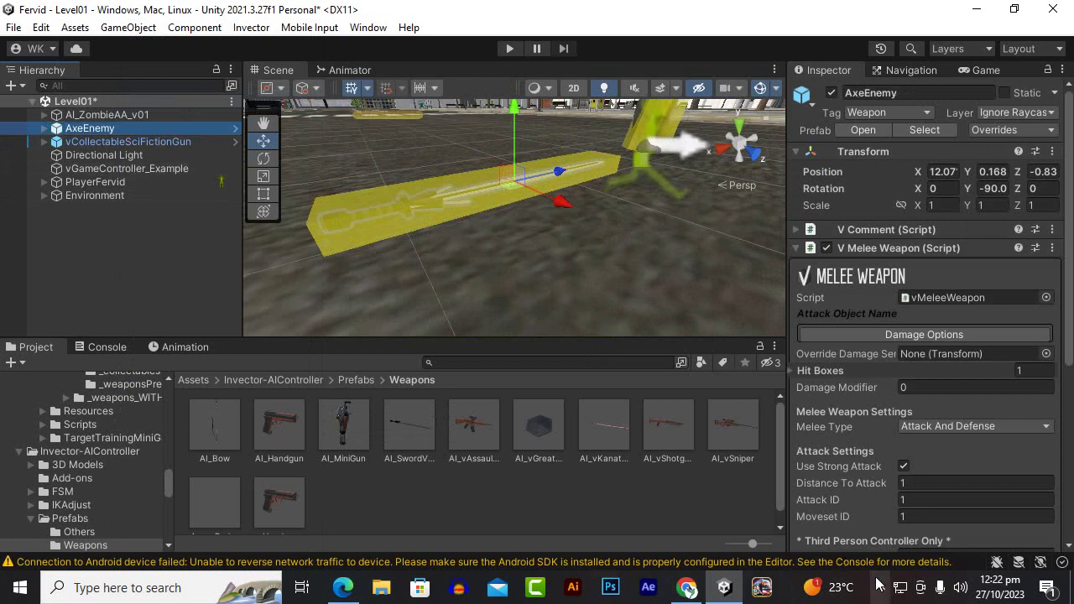
{"action": "left_click", "coordinate": [878, 587]}
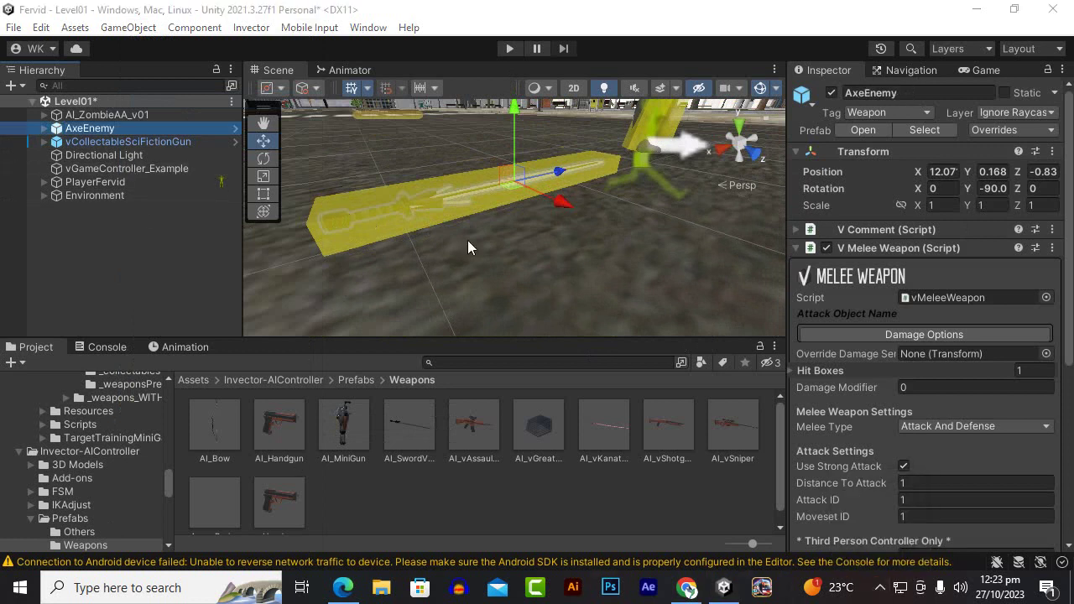
{"action": "mouse_move", "coordinate": [468, 240]}
{"action": "left_mouse_down", "text": "alt"}
{"action": "mouse_move", "coordinate": [529, 209]}
{"action": "mouse_move", "coordinate": [391, 247]}
{"action": "left_mouse_up", "text": "alt"}
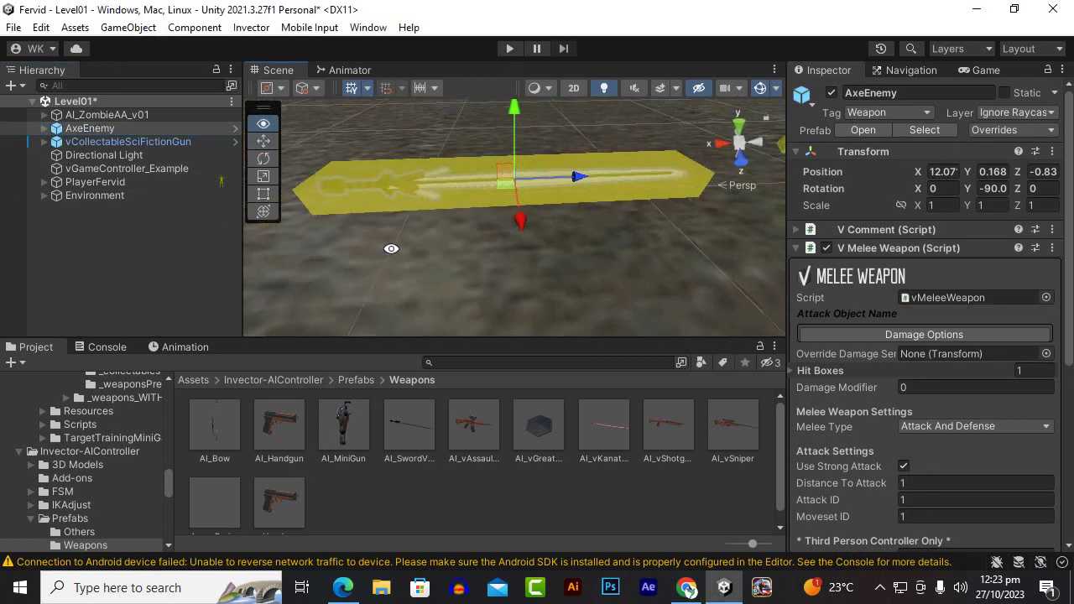
{"action": "right_click", "coordinate": [105, 135]}
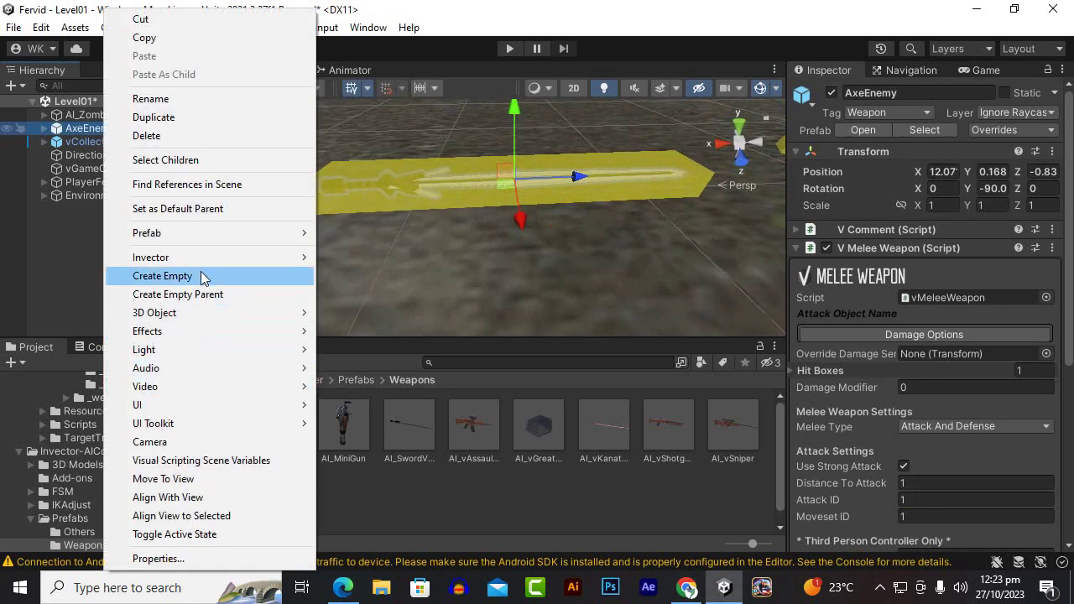
{"action": "mouse_move", "coordinate": [198, 241]}
{"action": "left_click", "coordinate": [418, 324]}
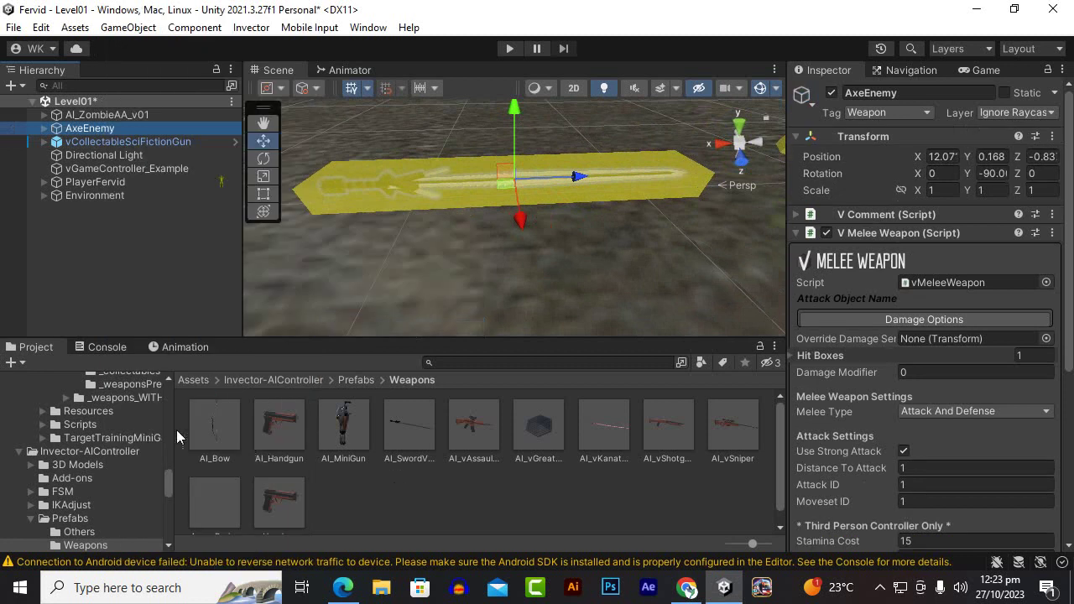
Step: Show the top-level Assets folders in the Project panel
{"action": "left_click", "coordinate": [182, 386]}
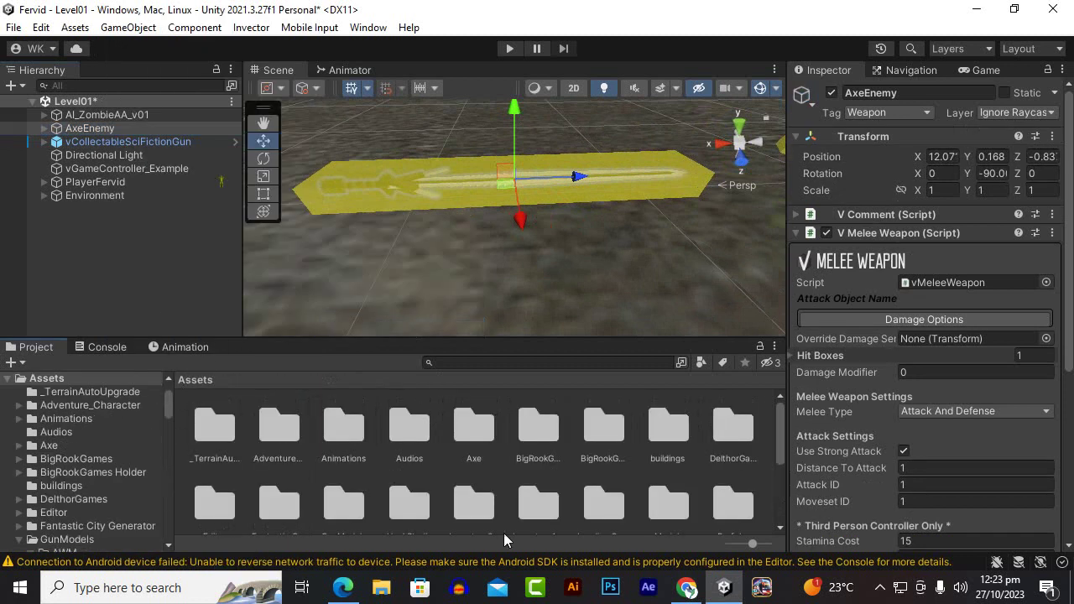
{"action": "scroll", "coordinate": [565, 507], "scroll_direction": "down", "scroll_amount": 3}
{"action": "scroll", "coordinate": [565, 507], "scroll_direction": "down", "scroll_amount": 2}
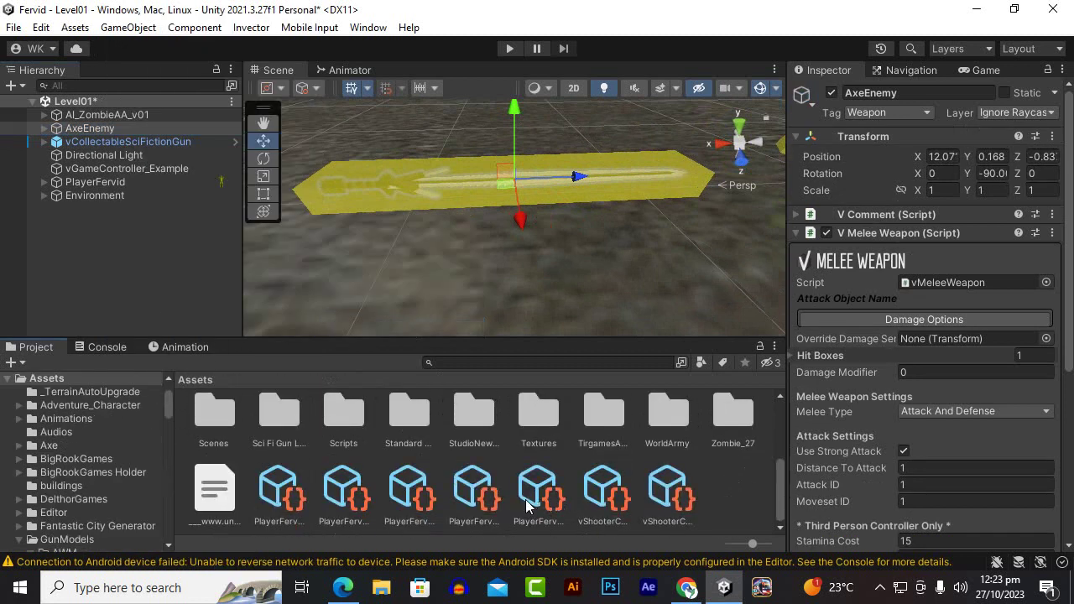
{"action": "scroll", "coordinate": [526, 504], "scroll_direction": "up", "scroll_amount": 5}
{"action": "scroll", "coordinate": [522, 498], "scroll_direction": "up", "scroll_amount": 2}
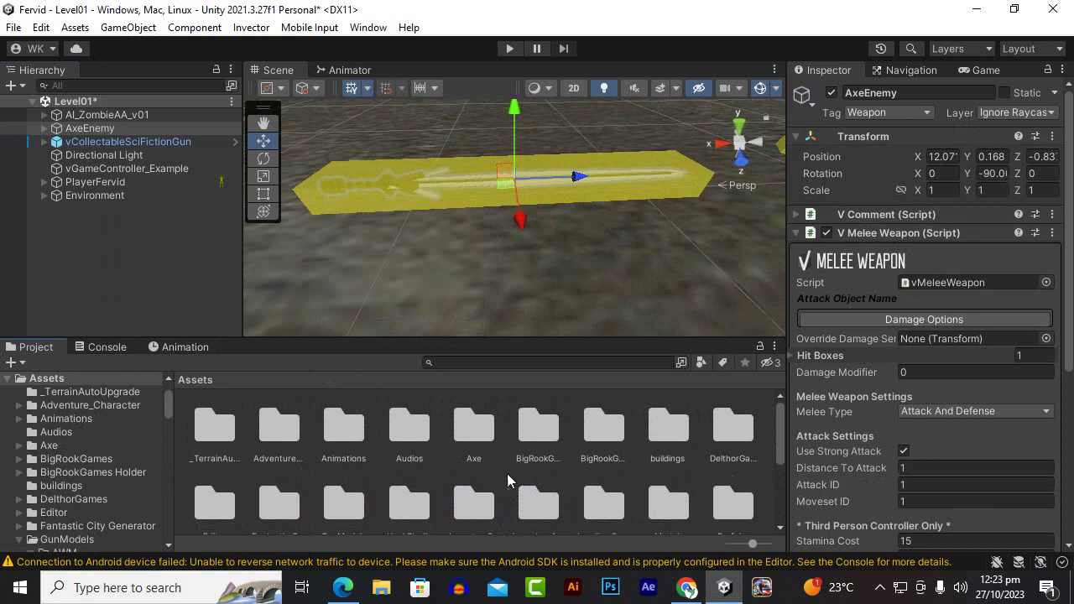
Step: Open the Axe folder and review the axe model's Rig and Model import settings
{"action": "double_click", "coordinate": [474, 426]}
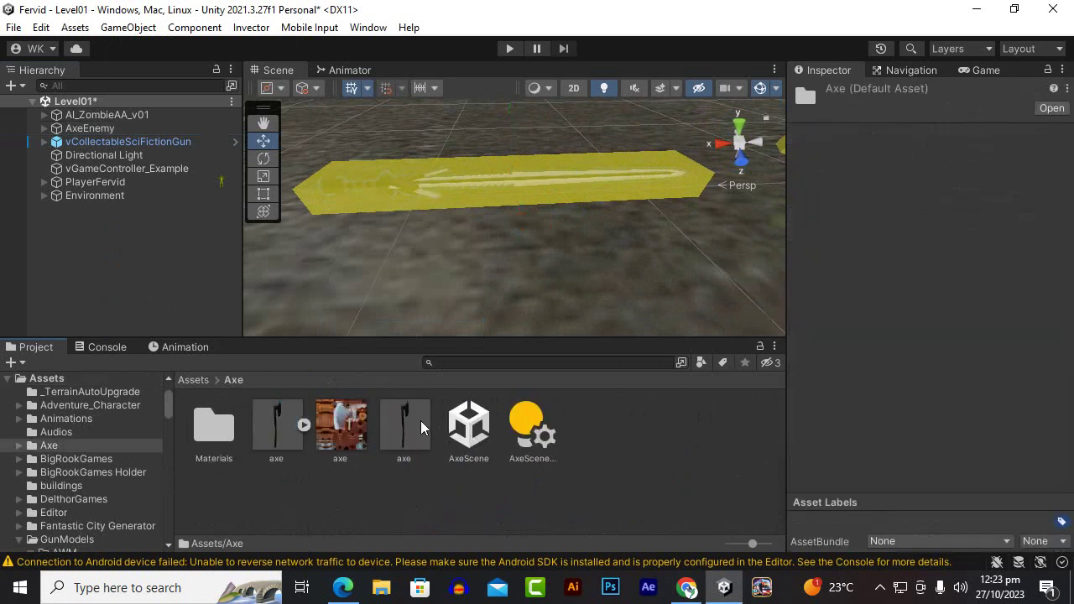
{"action": "left_click", "coordinate": [294, 434]}
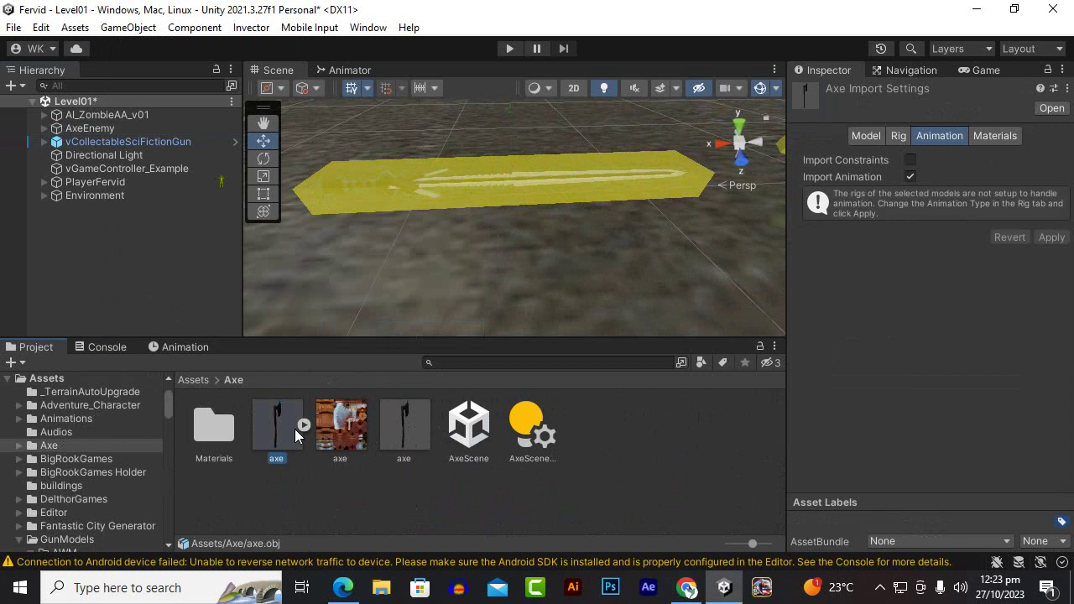
{"action": "left_click", "coordinate": [891, 137]}
{"action": "left_click", "coordinate": [870, 137]}
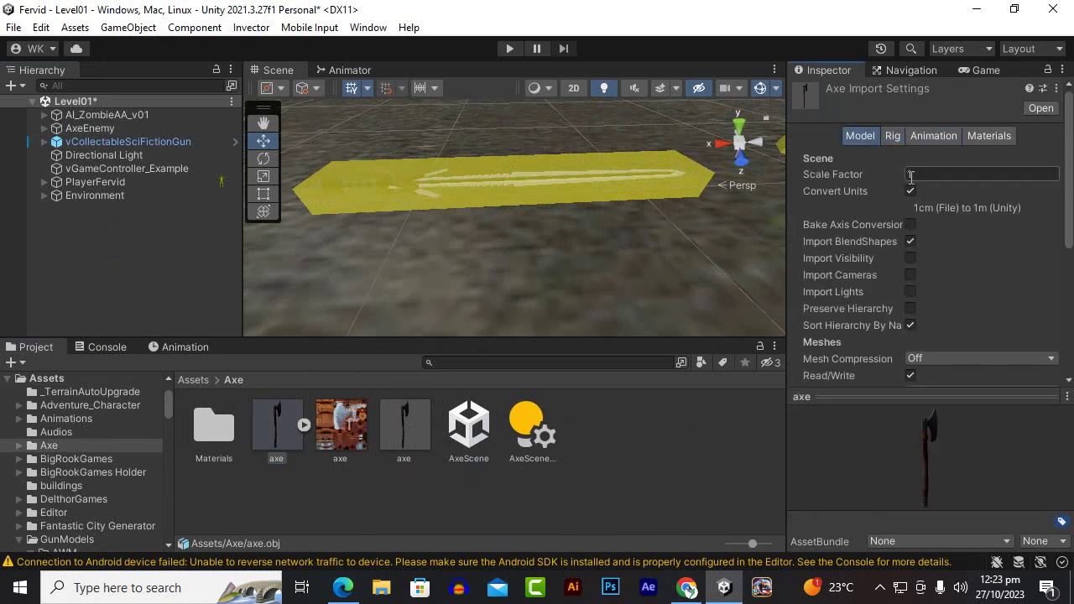
Step: Place the axe model into the Level01 scene and look it over
{"action": "left_click_drag", "start_coordinate": [417, 435], "coordinate": [520, 292]}
{"action": "scroll", "coordinate": [510, 300], "scroll_direction": "down", "scroll_amount": 2}
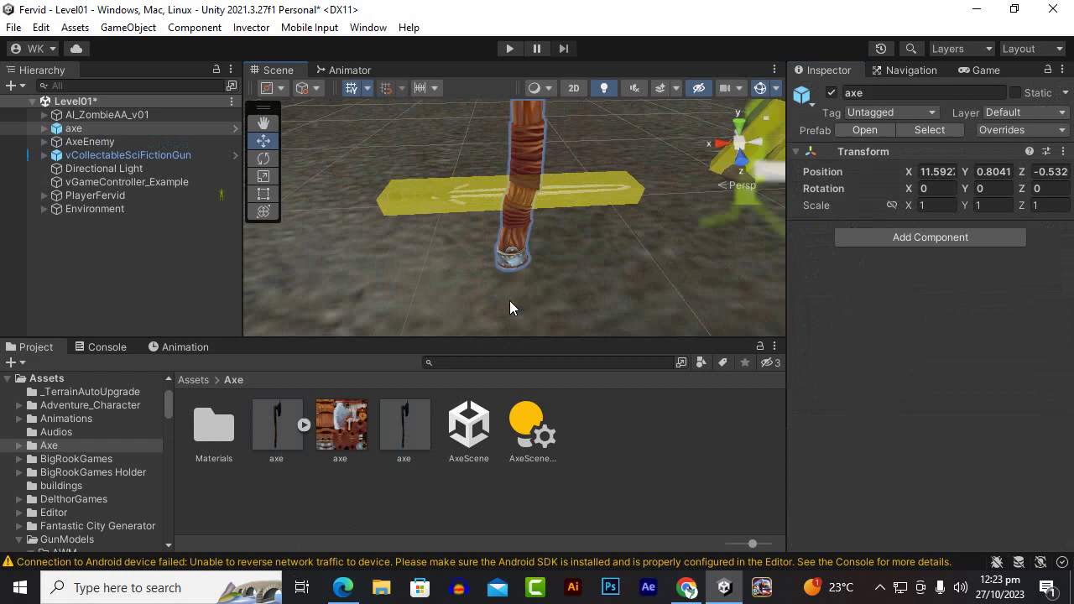
{"action": "scroll", "coordinate": [509, 306], "scroll_direction": "down", "scroll_amount": 2}
{"action": "scroll", "coordinate": [509, 307], "scroll_direction": "down", "scroll_amount": 2}
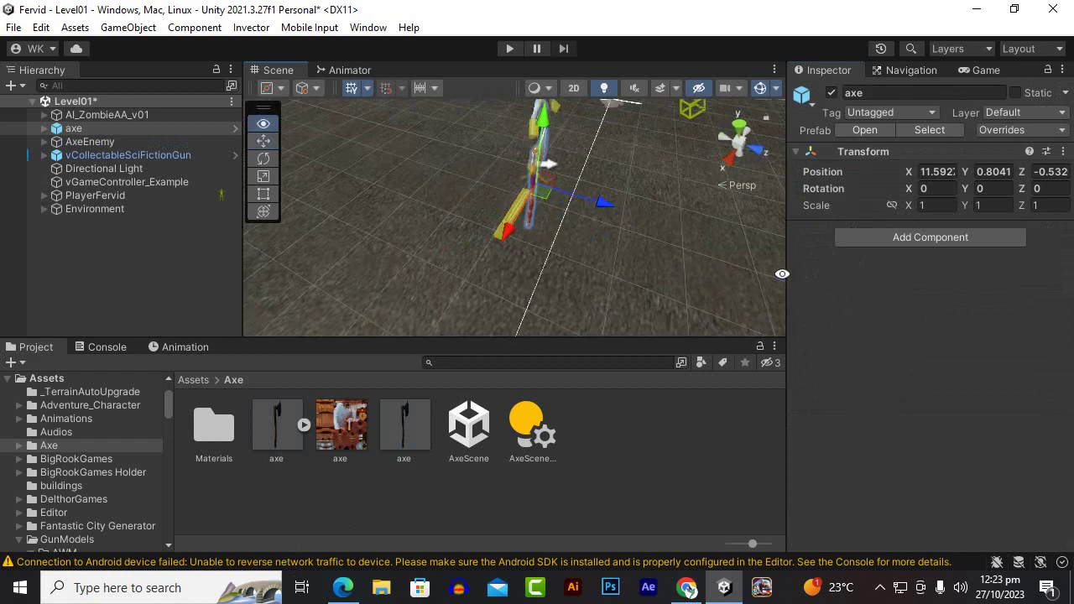
{"action": "mouse_move", "coordinate": [493, 219]}
{"action": "left_mouse_down", "text": "alt"}
{"action": "mouse_move", "coordinate": [559, 243]}
{"action": "mouse_move", "coordinate": [440, 260]}
{"action": "left_mouse_up", "text": "alt"}
{"action": "scroll", "coordinate": [558, 243], "scroll_direction": "up", "scroll_amount": 4}
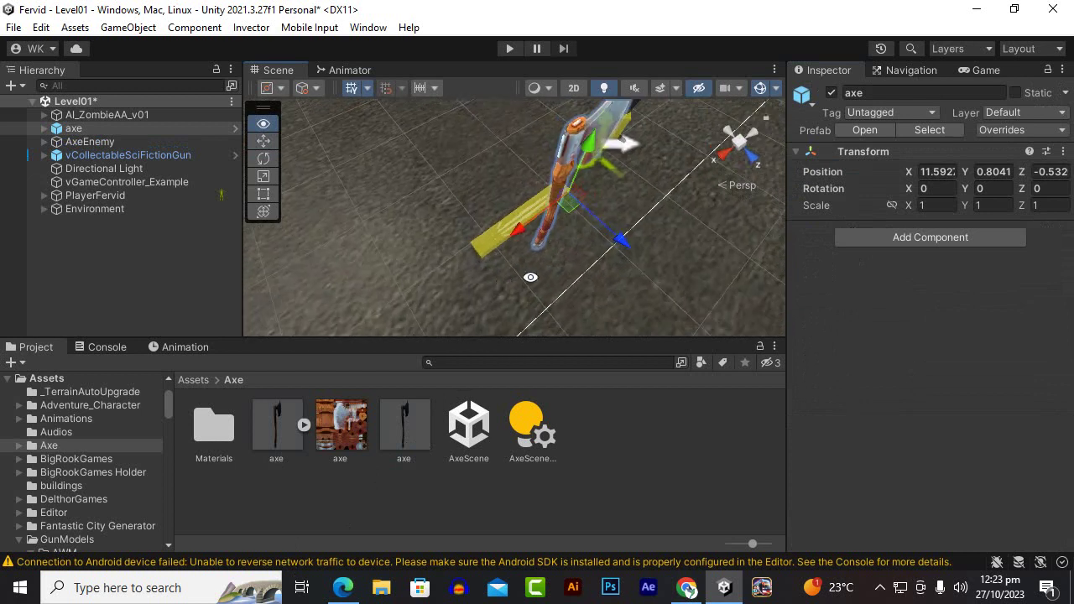
{"action": "left_click_drag", "start_coordinate": [556, 242], "coordinate": [680, 249], "text": "alt"}
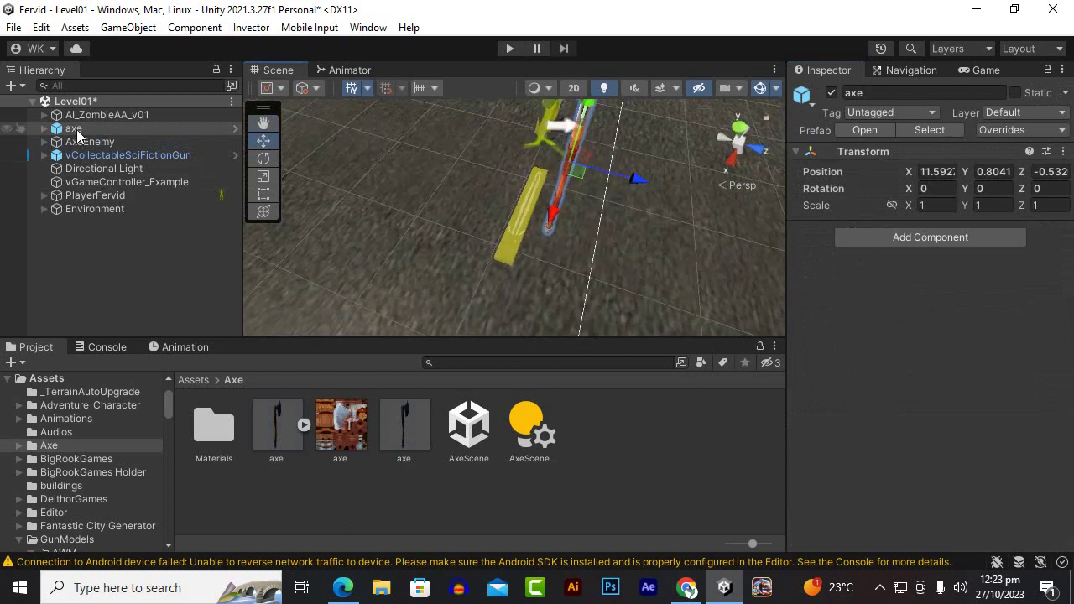
Step: Unpack the axe completely from its prefab
{"action": "right_click", "coordinate": [77, 129]}
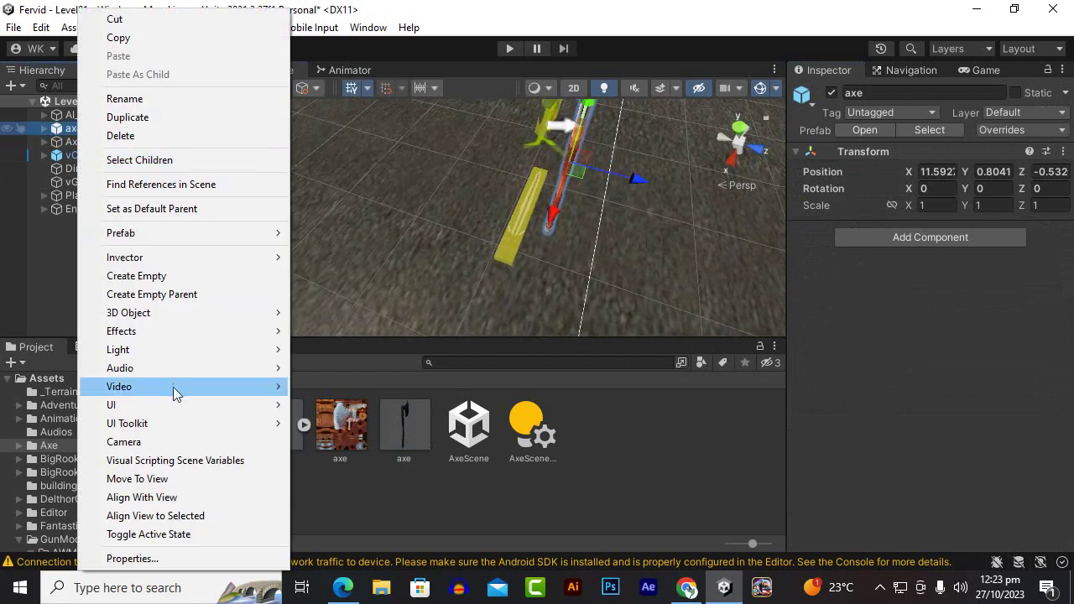
{"action": "mouse_move", "coordinate": [194, 234]}
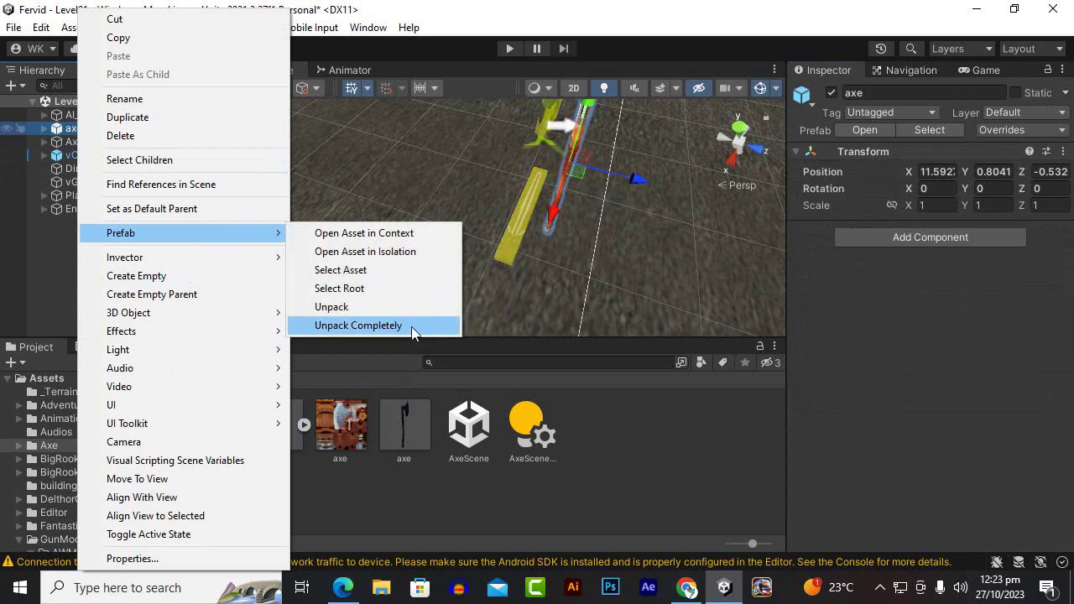
{"action": "left_click", "coordinate": [411, 326]}
Step: Parent the axe under AxeEnemy and expand Components to view hitBox and SwordV_long
{"action": "left_click", "coordinate": [77, 131]}
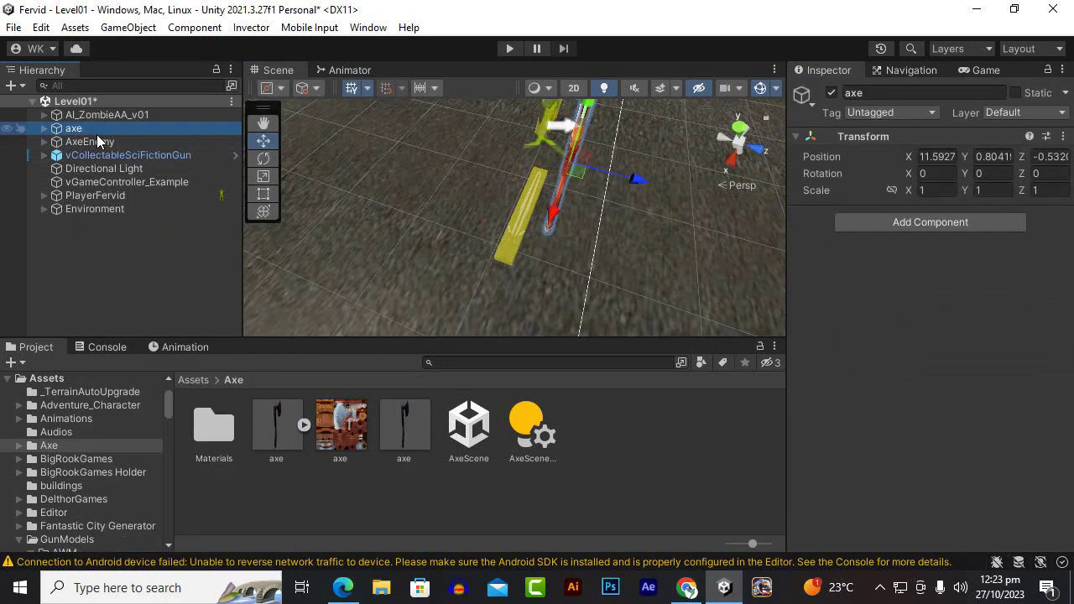
{"action": "left_click_drag", "start_coordinate": [102, 140], "coordinate": [109, 143]}
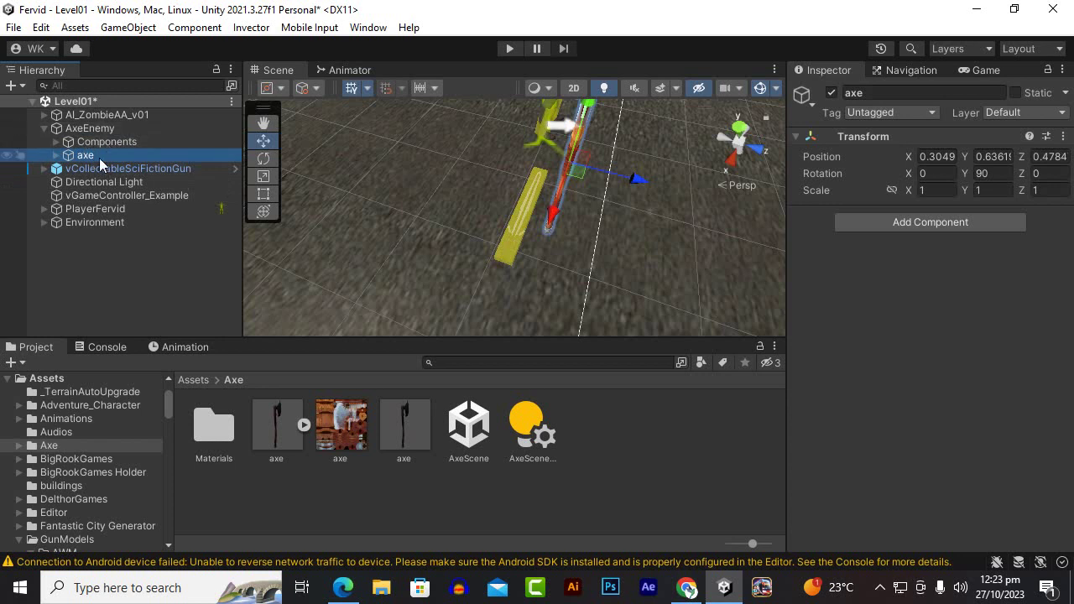
{"action": "left_click_drag", "start_coordinate": [94, 134], "coordinate": [100, 146]}
{"action": "left_click", "coordinate": [55, 141]}
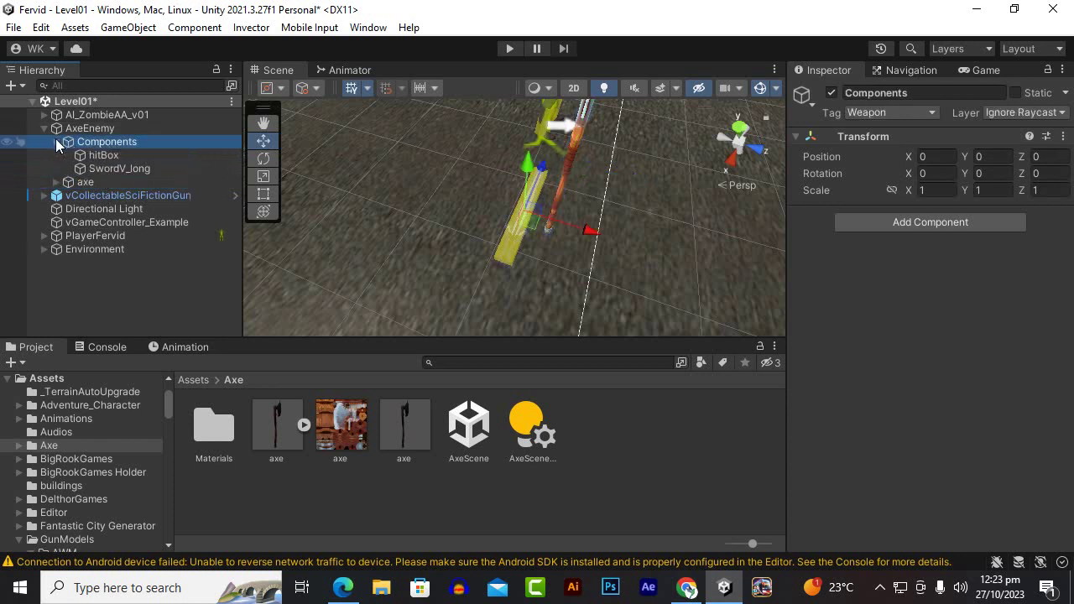
{"action": "left_click", "coordinate": [146, 167]}
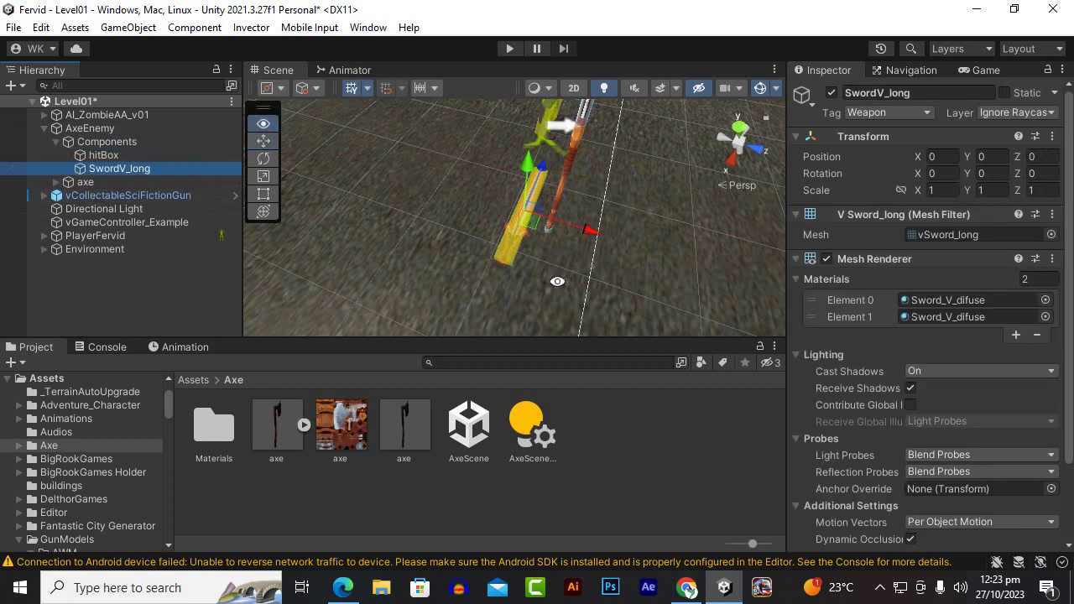
{"action": "left_click_drag", "start_coordinate": [556, 280], "coordinate": [525, 307], "text": "alt"}
Step: Expand the axe, focus on its child mesh, and toggle the mesh's visibility to check it
{"action": "left_click", "coordinate": [84, 183]}
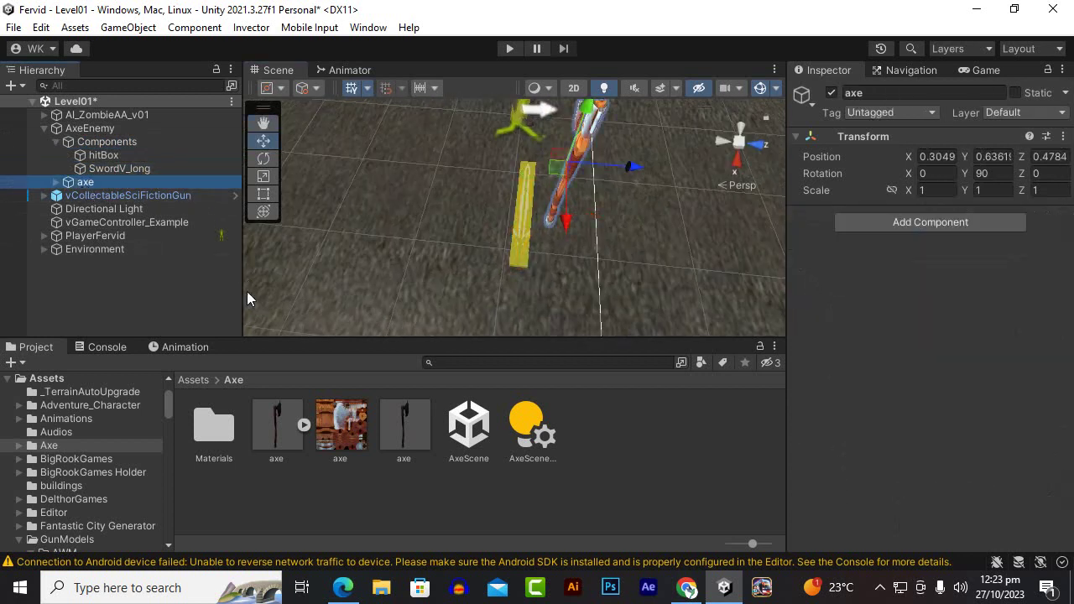
{"action": "left_click", "coordinate": [54, 183]}
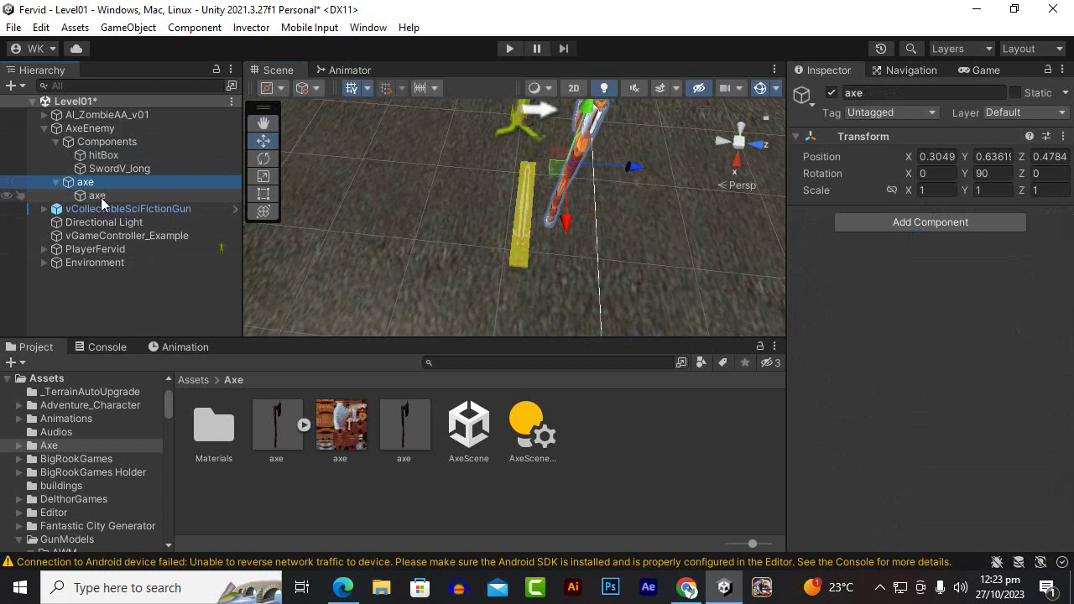
{"action": "left_click", "coordinate": [100, 197]}
{"action": "key", "text": "f"}
{"action": "mouse_move", "coordinate": [599, 249]}
{"action": "left_mouse_down", "text": "alt"}
{"action": "mouse_move", "coordinate": [359, 204]}
{"action": "mouse_move", "coordinate": [312, 176]}
{"action": "left_mouse_up", "text": "alt"}
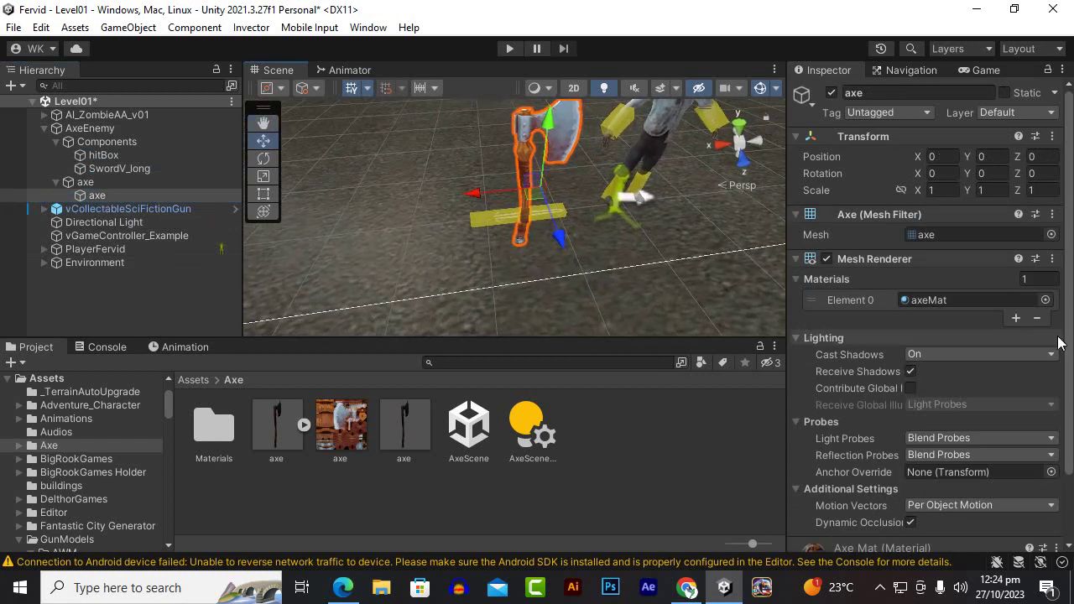
{"action": "left_click", "coordinate": [112, 188]}
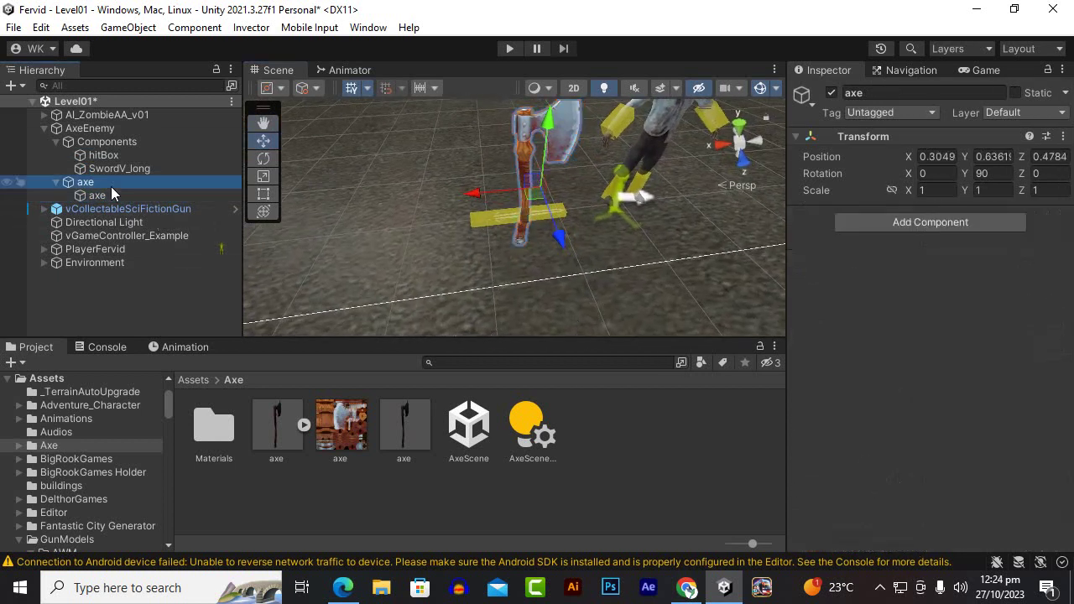
{"action": "left_click", "coordinate": [109, 196]}
{"action": "left_click", "coordinate": [109, 186]}
{"action": "left_click", "coordinate": [103, 198]}
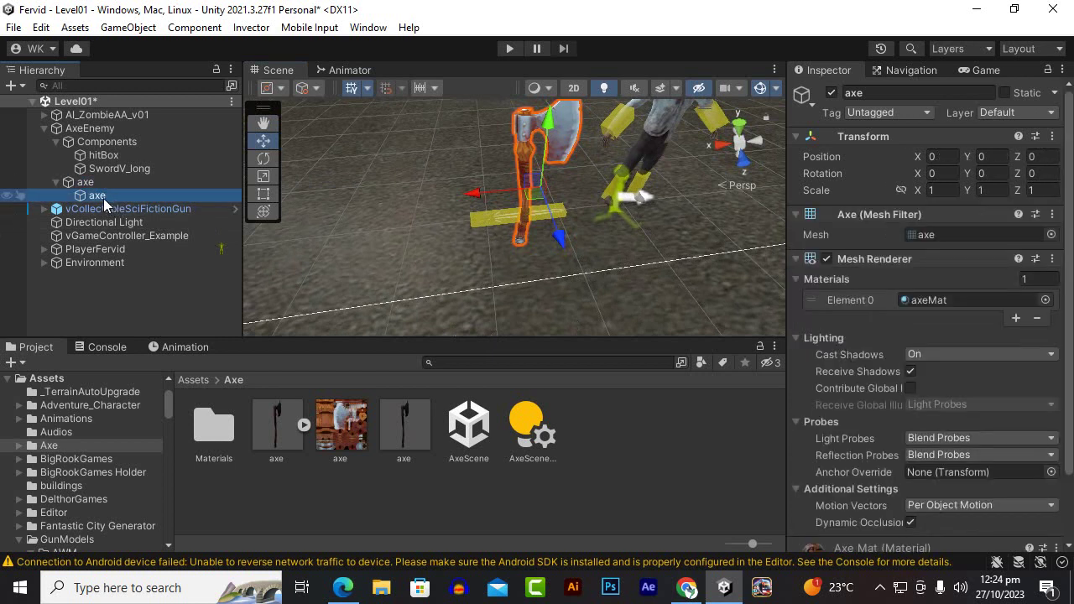
{"action": "left_click", "coordinate": [832, 92]}
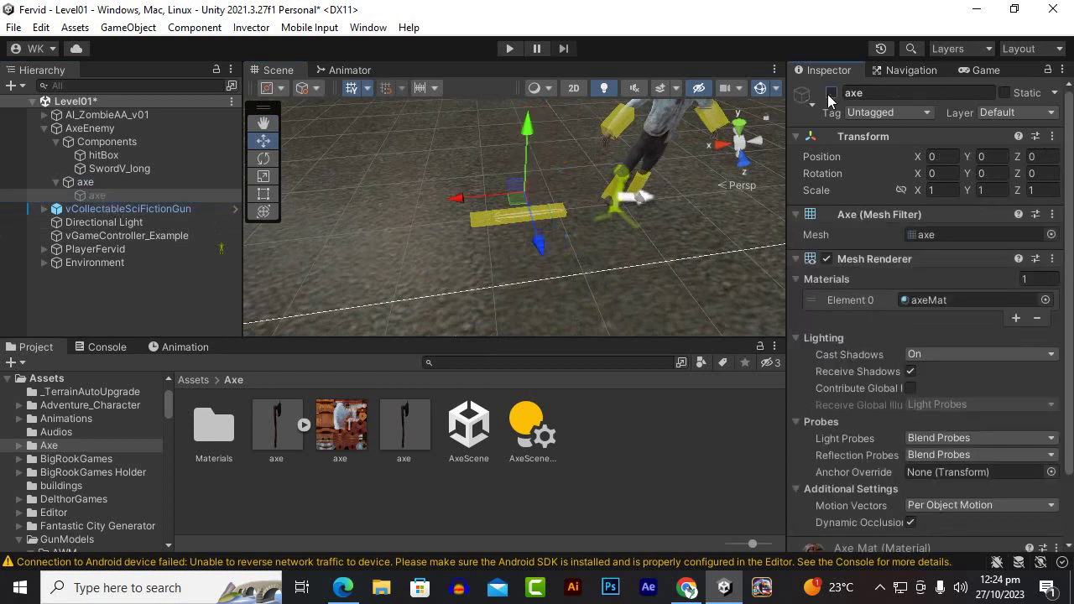
{"action": "left_click", "coordinate": [831, 93]}
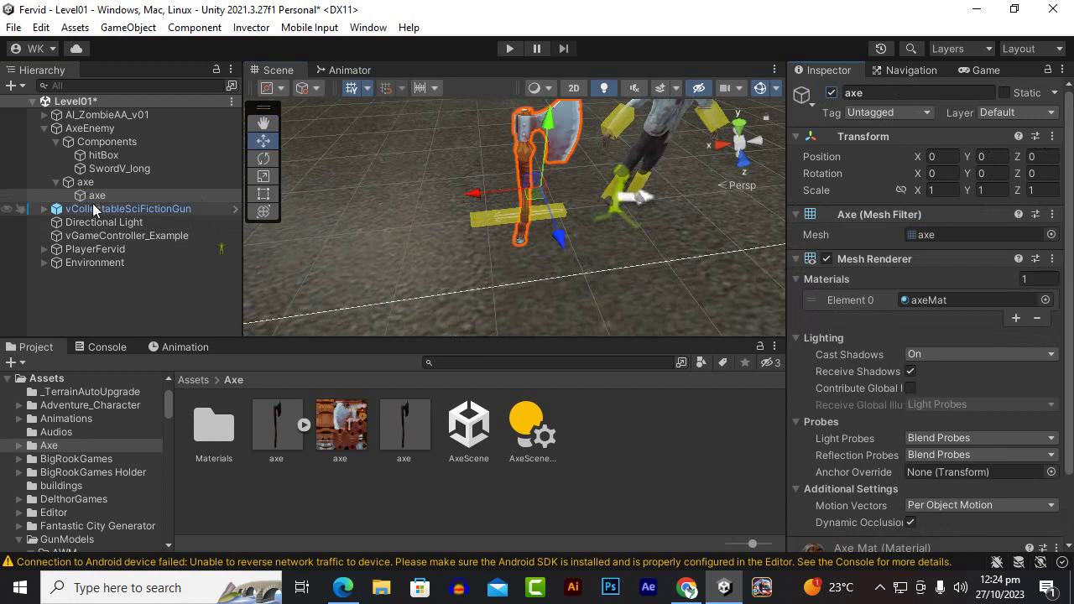
Step: Move the axe mesh into Components after SwordV_long and delete the leftover empty axe object
{"action": "left_click_drag", "start_coordinate": [91, 199], "coordinate": [92, 177]}
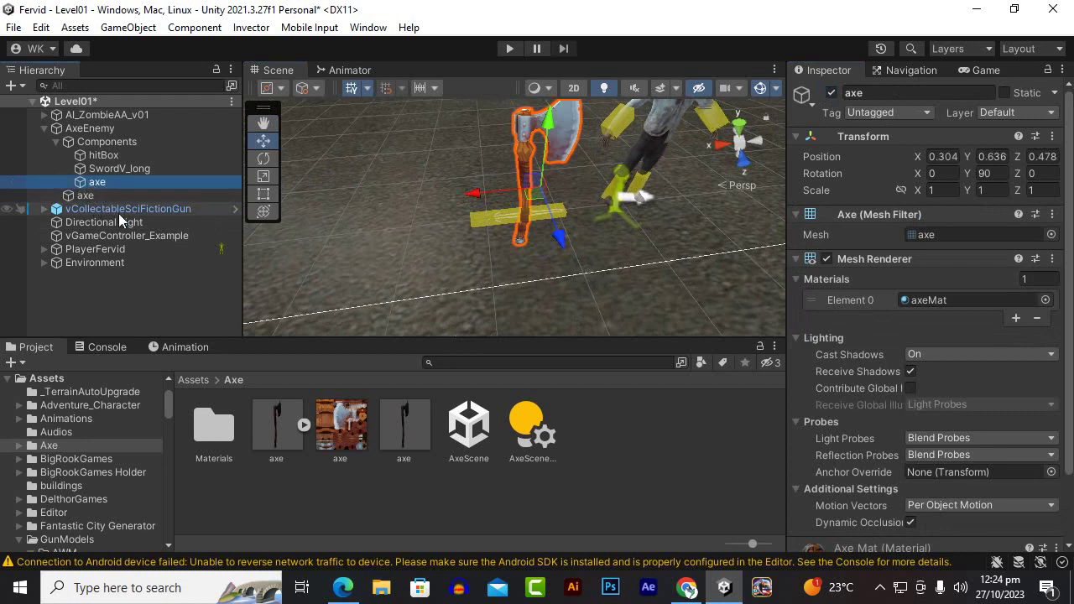
{"action": "left_click", "coordinate": [88, 199]}
{"action": "key", "text": "Delete"}
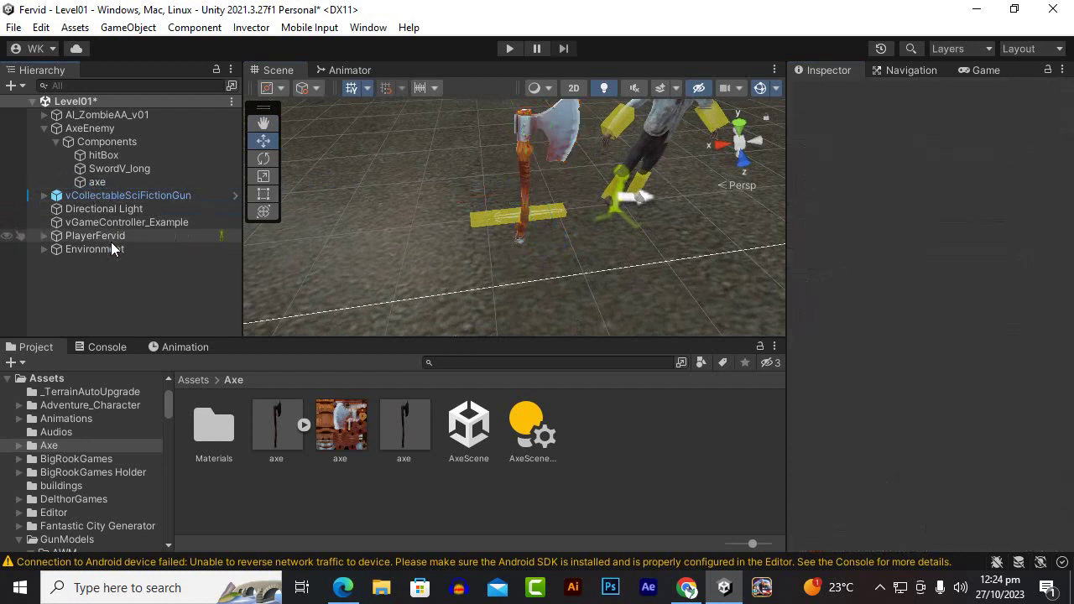
Step: Zero the axe's X, Y and Z position and its Y rotation
{"action": "left_click", "coordinate": [97, 183]}
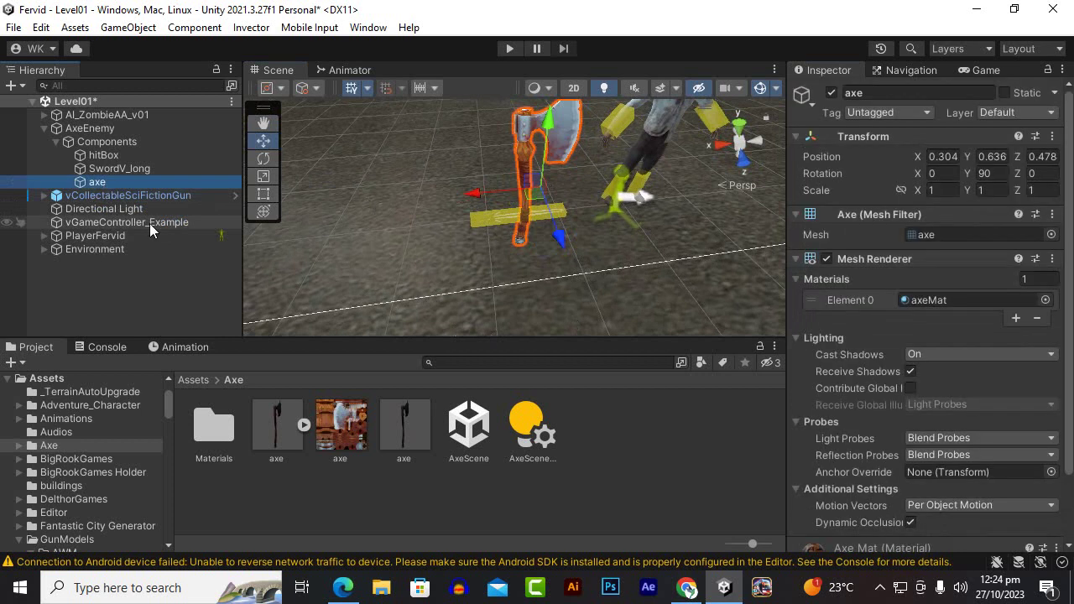
{"action": "left_click", "coordinate": [944, 159]}
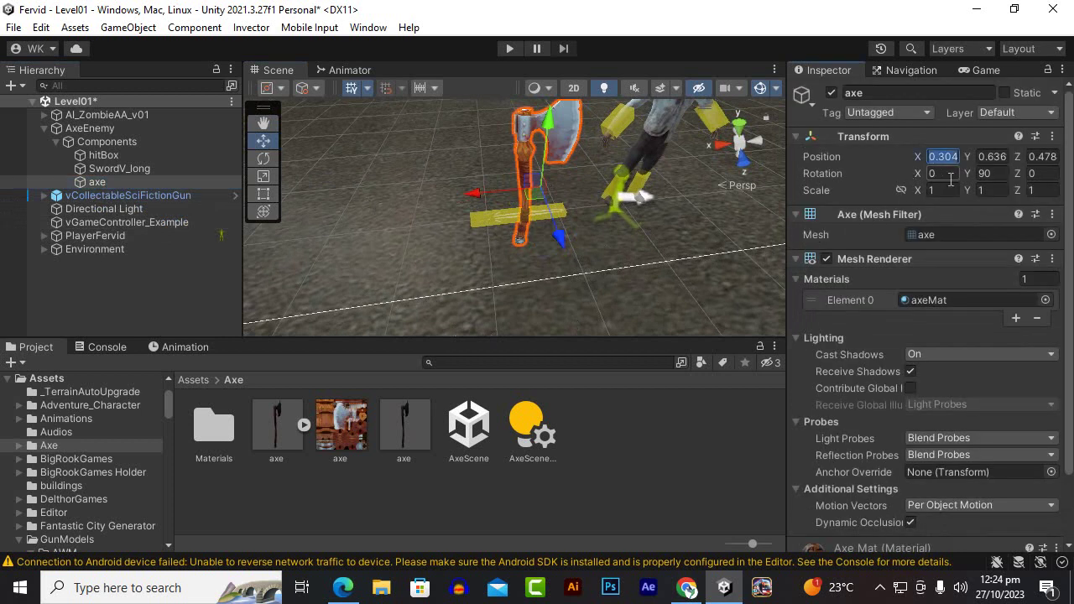
{"action": "type", "text": "0"}
{"action": "left_click", "coordinate": [993, 157]}
{"action": "type", "text": "0"}
{"action": "left_click", "coordinate": [1041, 157]}
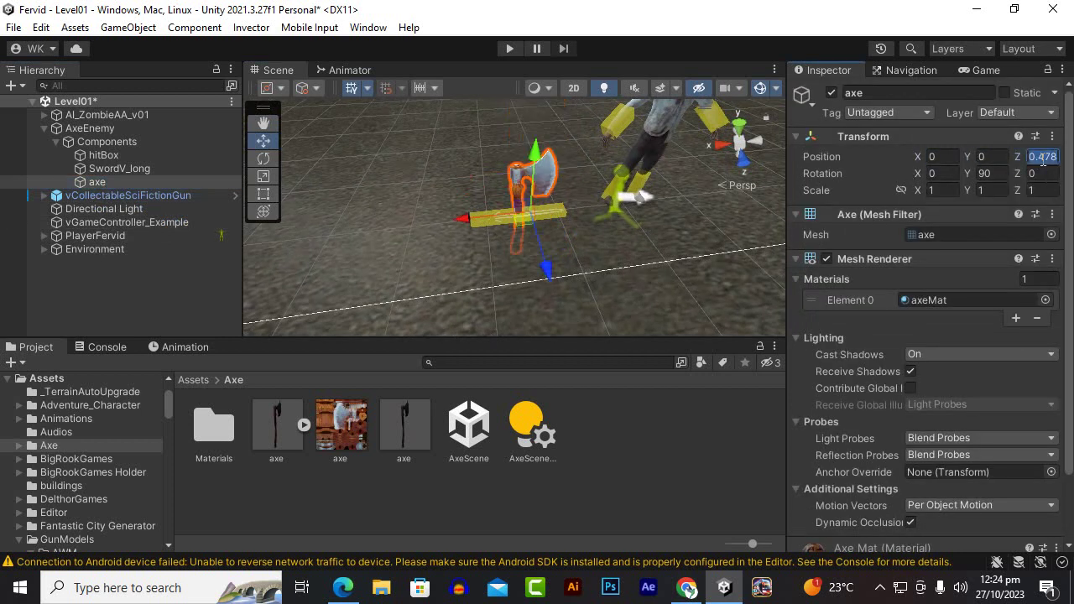
{"action": "type", "text": "0"}
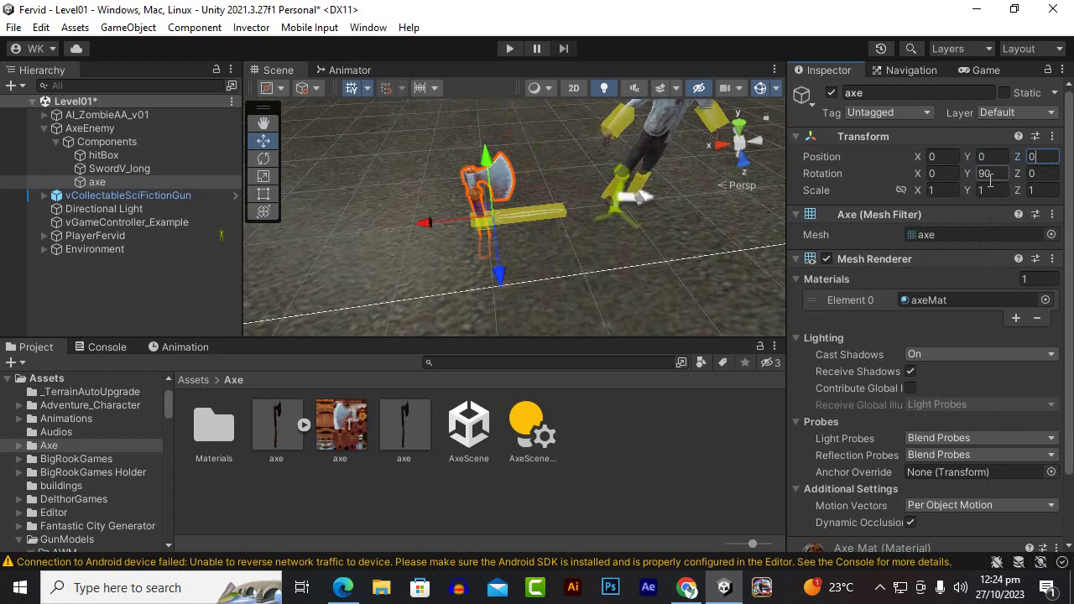
{"action": "left_click", "coordinate": [987, 174]}
{"action": "type", "text": "0"}
Step: Rotate the axe to -90 degrees on its X axis with the Rotate tool
{"action": "scroll", "coordinate": [486, 256], "scroll_direction": "up", "scroll_amount": 2}
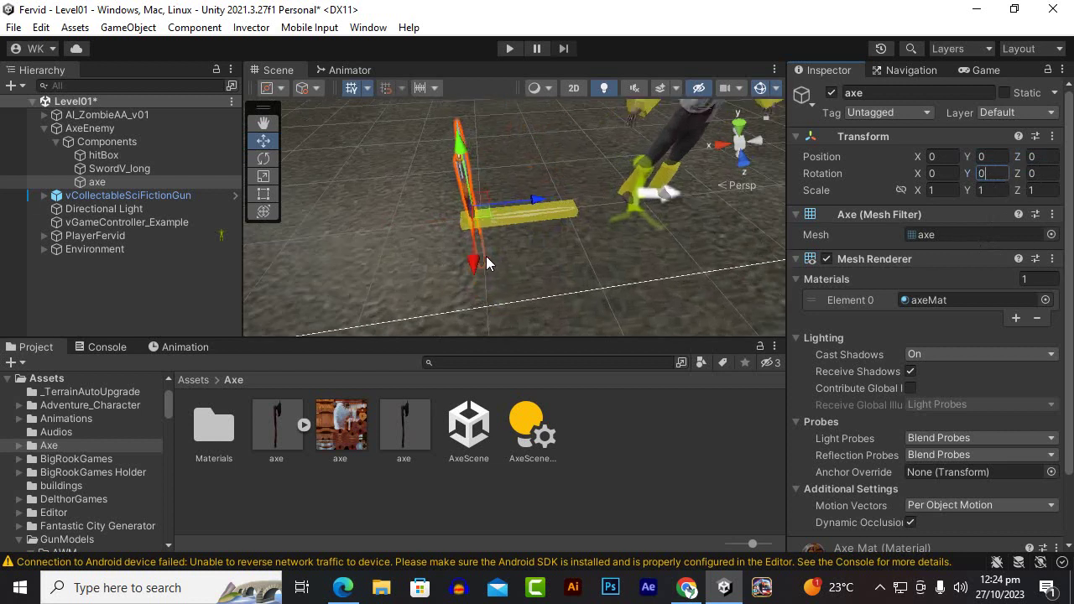
{"action": "scroll", "coordinate": [487, 256], "scroll_direction": "up", "scroll_amount": 2}
{"action": "scroll", "coordinate": [488, 256], "scroll_direction": "up", "scroll_amount": 2}
{"action": "mouse_move", "coordinate": [512, 267]}
{"action": "left_mouse_down", "text": "alt"}
{"action": "mouse_move", "coordinate": [579, 276]}
{"action": "mouse_move", "coordinate": [249, 193]}
{"action": "left_mouse_up", "text": "alt"}
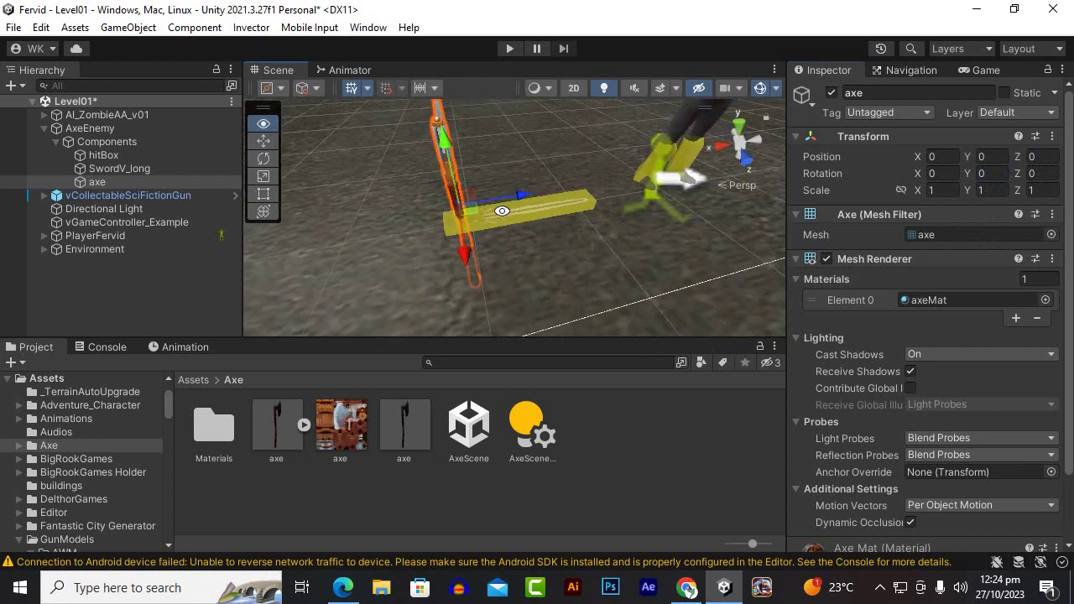
{"action": "left_click_drag", "start_coordinate": [249, 192], "coordinate": [265, 238], "text": "alt"}
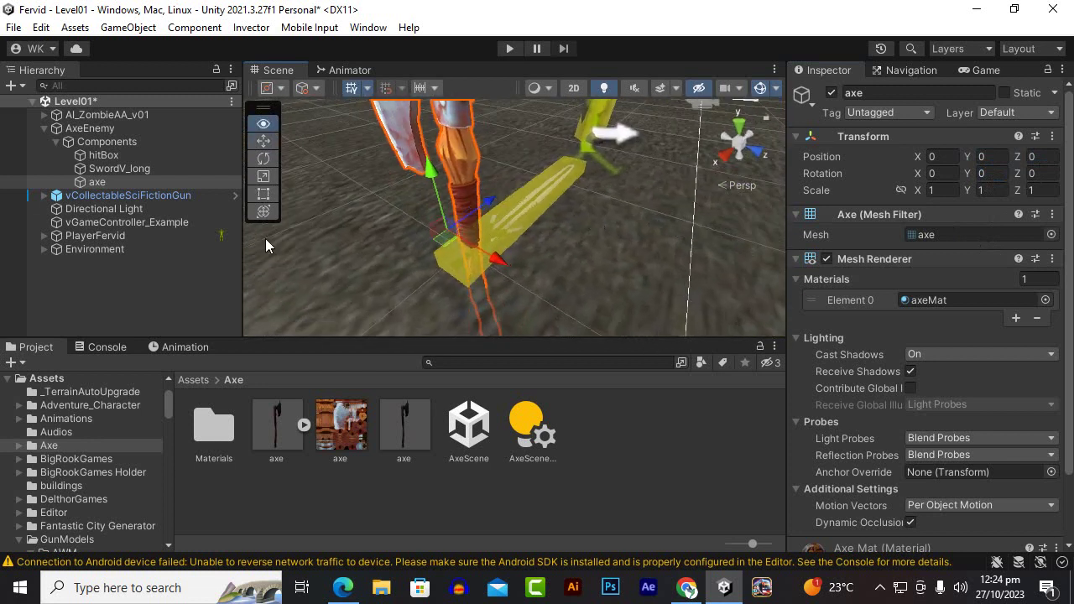
{"action": "left_click", "coordinate": [265, 158]}
{"action": "mouse_move", "coordinate": [501, 240]}
{"action": "left_mouse_down", "text": "alt"}
{"action": "mouse_move", "coordinate": [478, 239]}
{"action": "mouse_move", "coordinate": [493, 102]}
{"action": "mouse_move", "coordinate": [601, 97]}
{"action": "left_mouse_up", "text": "alt"}
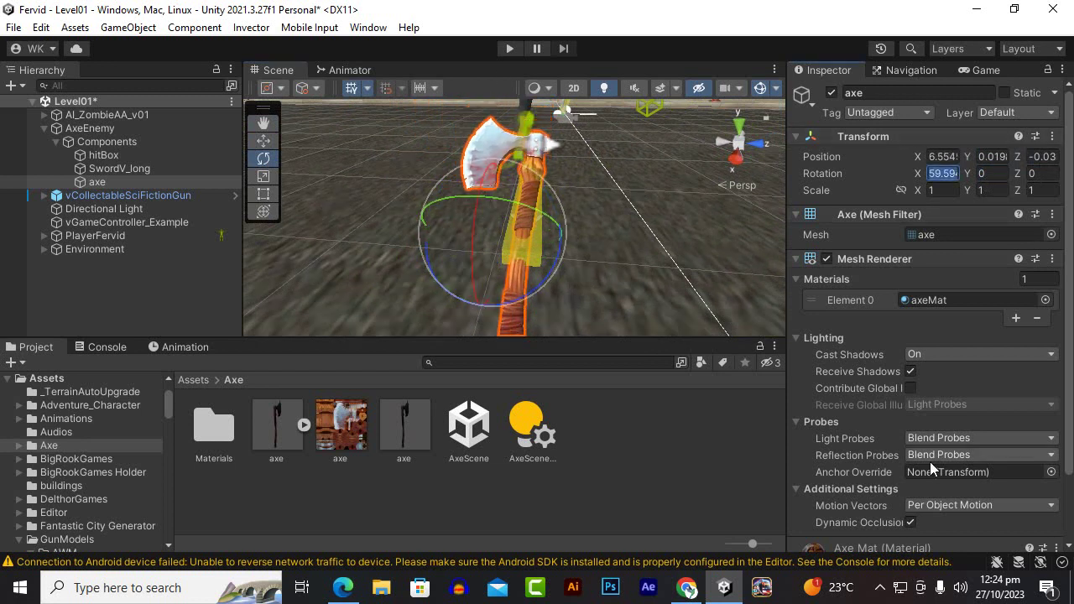
{"action": "type", "text": "90"}
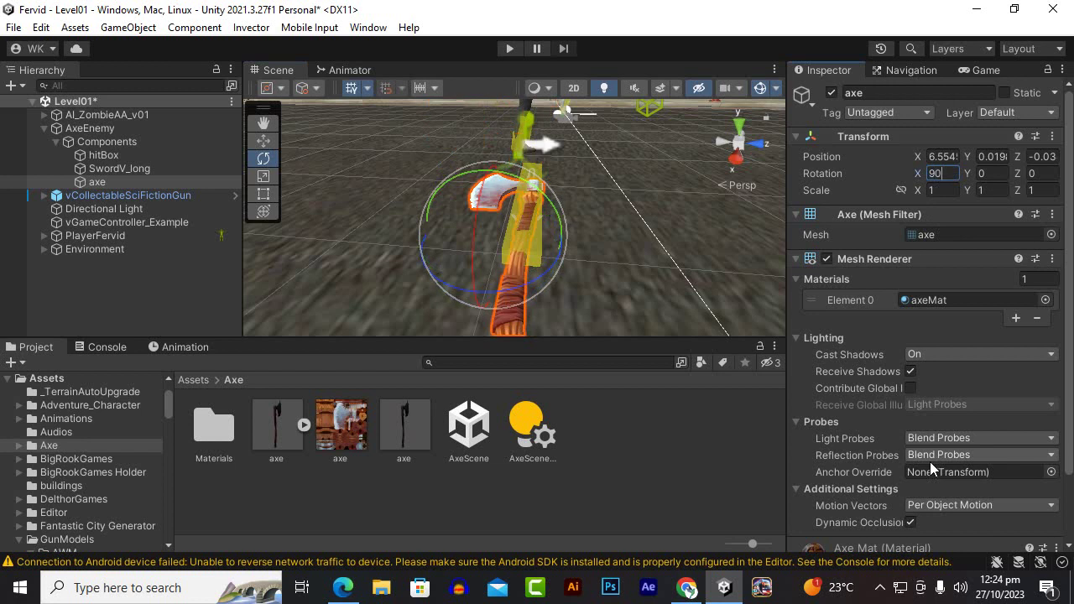
{"action": "left_click_drag", "start_coordinate": [516, 250], "coordinate": [524, 248], "text": "alt"}
{"action": "left_click_drag", "start_coordinate": [668, 248], "coordinate": [476, 225], "text": "alt"}
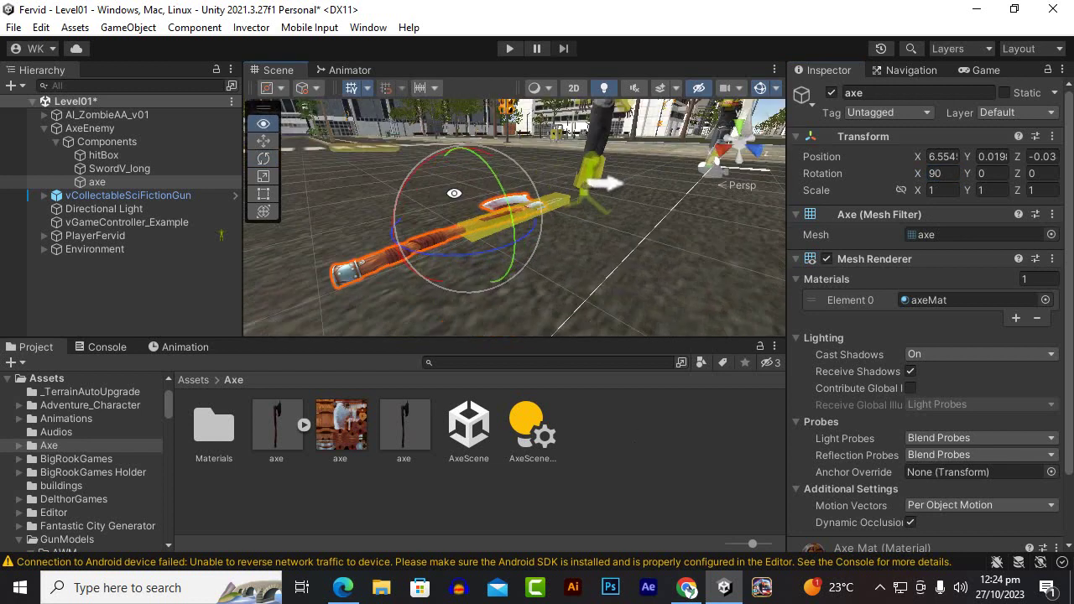
{"action": "mouse_move", "coordinate": [473, 173]}
{"action": "left_mouse_down"}
{"action": "mouse_move", "coordinate": [383, 407]}
{"action": "mouse_move", "coordinate": [397, 260]}
{"action": "mouse_move", "coordinate": [394, 294]}
{"action": "left_mouse_up"}
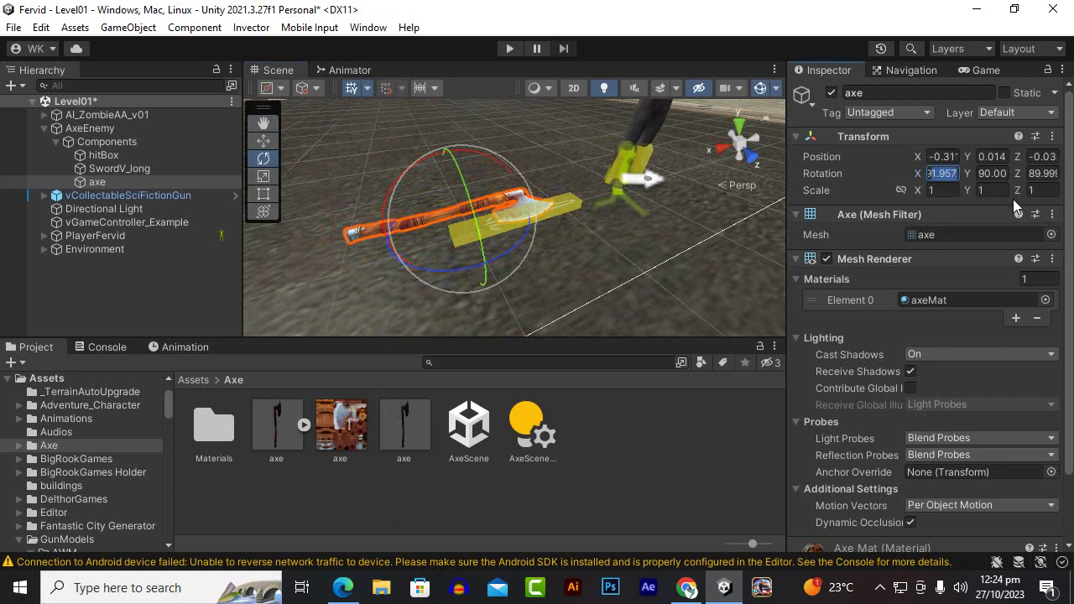
{"action": "type", "text": "-90"}
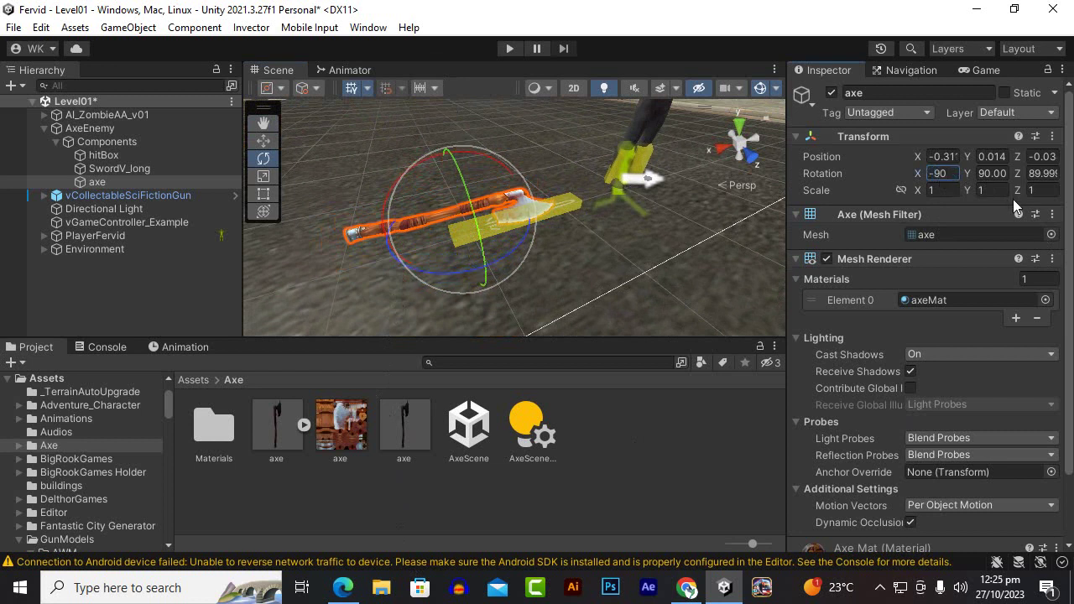
{"action": "mouse_move", "coordinate": [659, 258]}
{"action": "left_mouse_down", "text": "alt"}
{"action": "mouse_move", "coordinate": [710, 268]}
{"action": "mouse_move", "coordinate": [638, 251]}
{"action": "left_mouse_up", "text": "alt"}
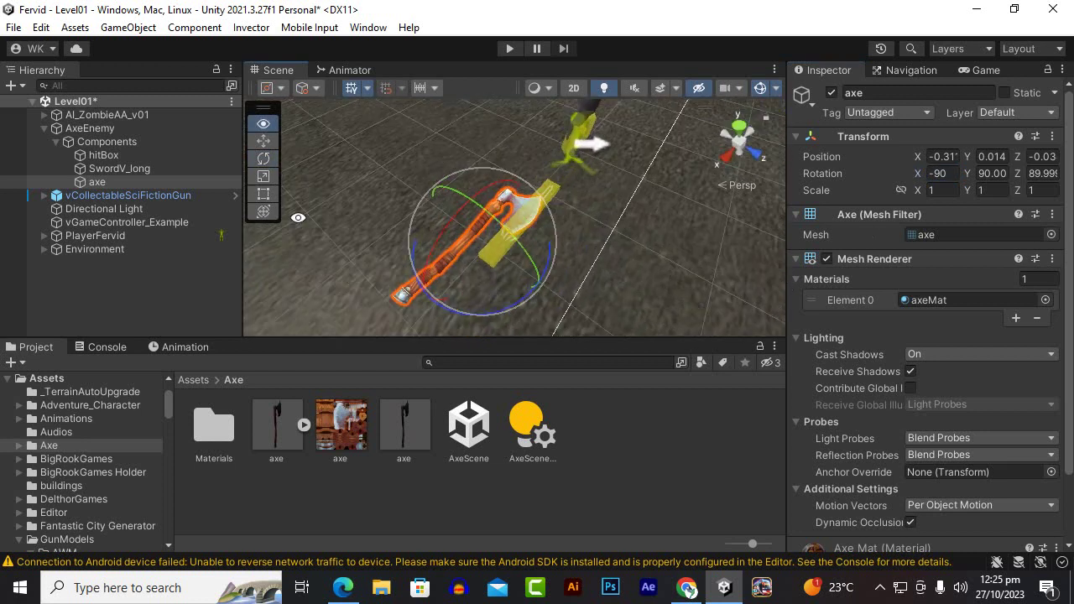
Step: Slide the axe along Z and centre it on X so it lies over the yellow hitBox
{"action": "left_click", "coordinate": [264, 141]}
{"action": "scroll", "coordinate": [496, 265], "scroll_direction": "up", "scroll_amount": 2}
{"action": "mouse_move", "coordinate": [496, 265]}
{"action": "left_mouse_down", "text": "alt"}
{"action": "mouse_move", "coordinate": [454, 307]}
{"action": "mouse_move", "coordinate": [503, 206]}
{"action": "mouse_move", "coordinate": [553, 214]}
{"action": "left_mouse_up", "text": "alt"}
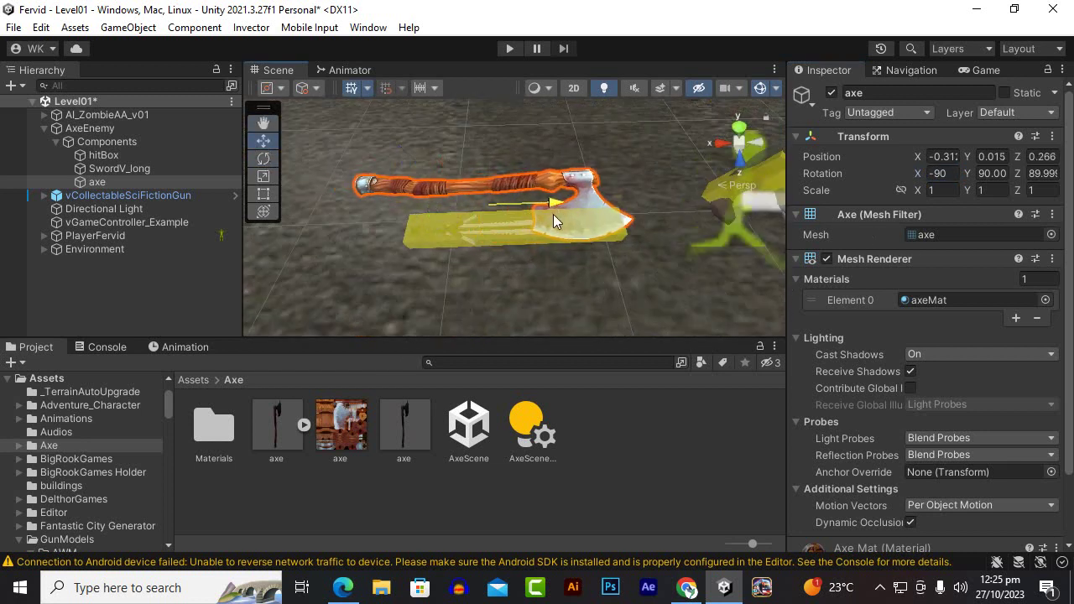
{"action": "mouse_move", "coordinate": [472, 271]}
{"action": "left_mouse_down", "text": "alt"}
{"action": "mouse_move", "coordinate": [515, 190]}
{"action": "mouse_move", "coordinate": [536, 297]}
{"action": "mouse_move", "coordinate": [544, 265]}
{"action": "left_mouse_up", "text": "alt"}
{"action": "mouse_move", "coordinate": [453, 214]}
{"action": "left_mouse_down"}
{"action": "mouse_move", "coordinate": [526, 253]}
{"action": "mouse_move", "coordinate": [233, 303]}
{"action": "left_mouse_up"}
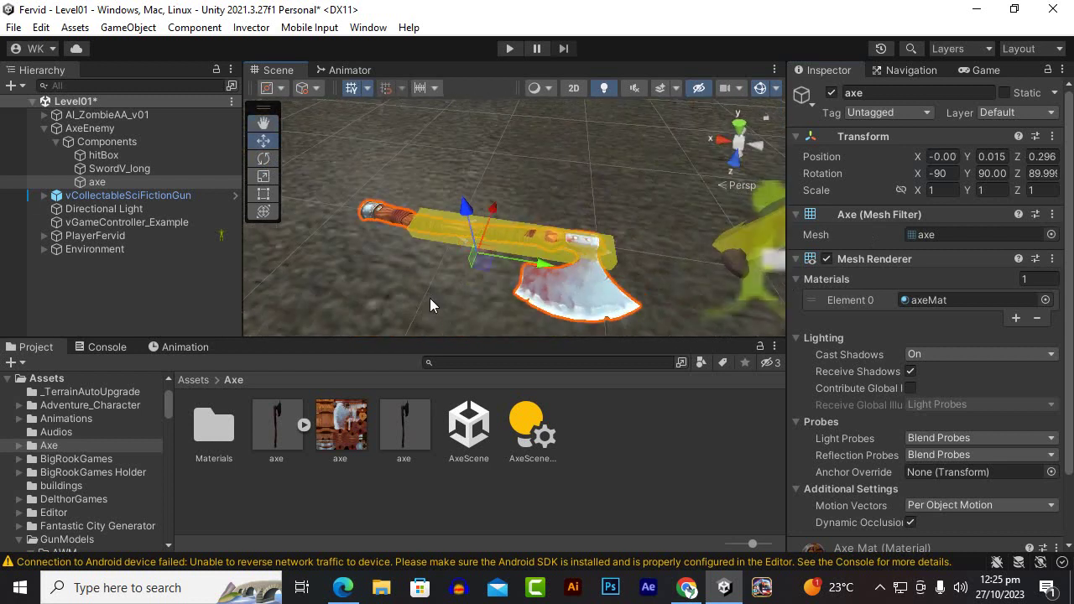
{"action": "mouse_move", "coordinate": [546, 267]}
{"action": "left_mouse_down"}
{"action": "mouse_move", "coordinate": [585, 312]}
{"action": "mouse_move", "coordinate": [469, 306]}
{"action": "mouse_move", "coordinate": [643, 268]}
{"action": "left_mouse_up"}
Step: Set the axe's Transform Scale to 0.8 on X, Y and Z
{"action": "left_click", "coordinate": [957, 191]}
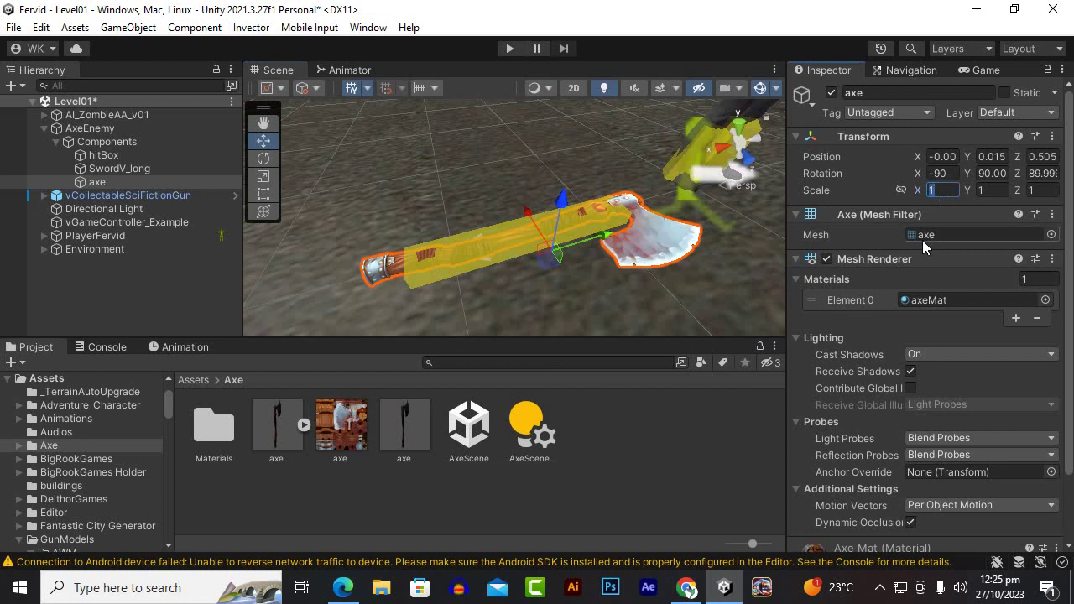
{"action": "type", "text": ".8"}
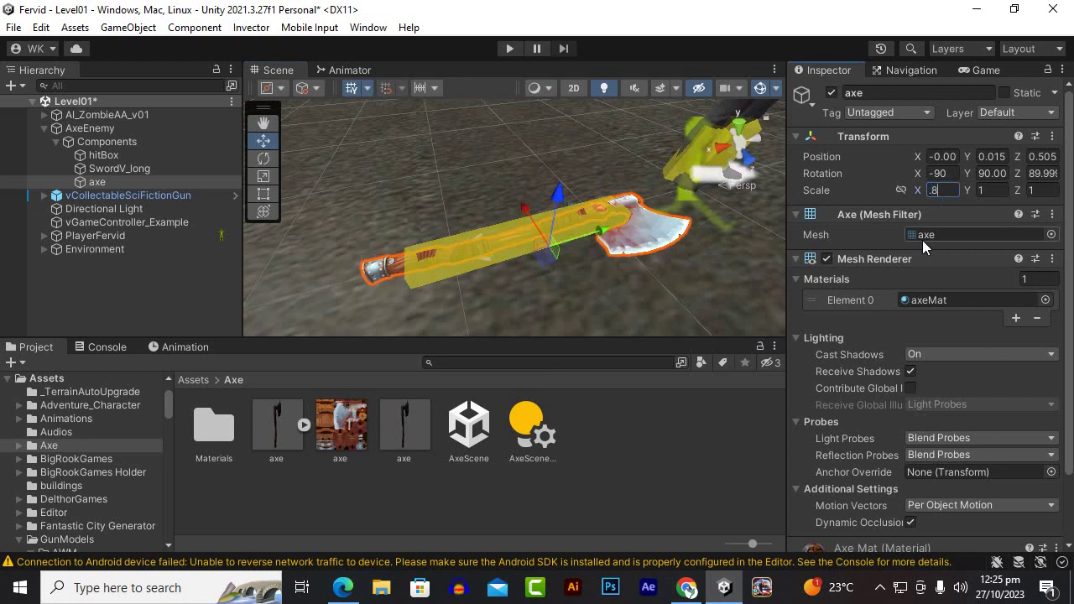
{"action": "key", "text": "Tab"}
{"action": "type", "text": ".8"}
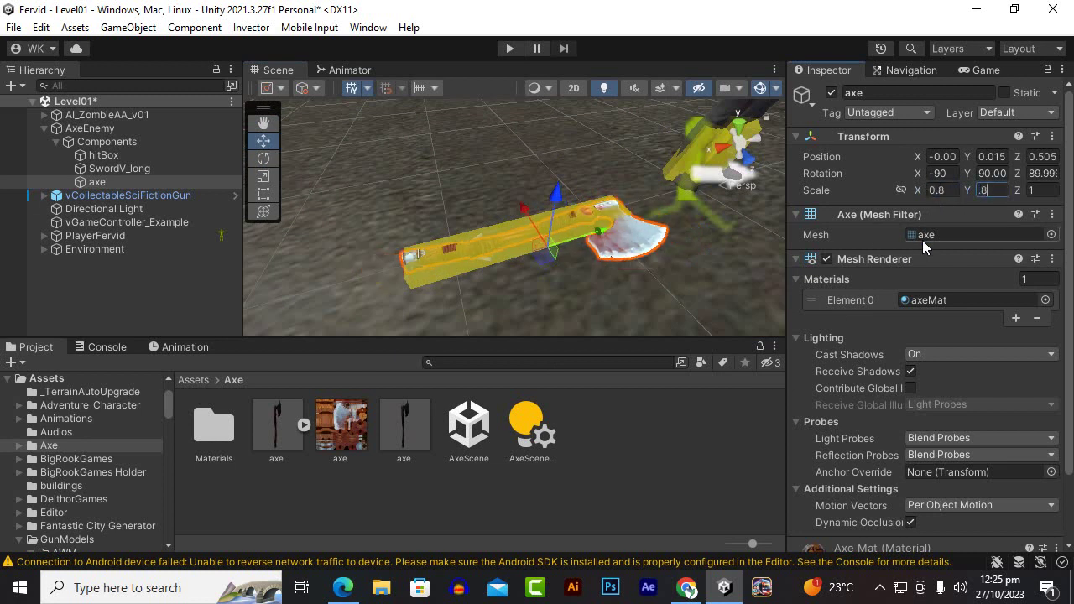
{"action": "key", "text": "Tab"}
{"action": "type", "text": "."}
{"action": "type", "text": "8"}
{"action": "scroll", "coordinate": [477, 183], "scroll_direction": "up", "scroll_amount": 5}
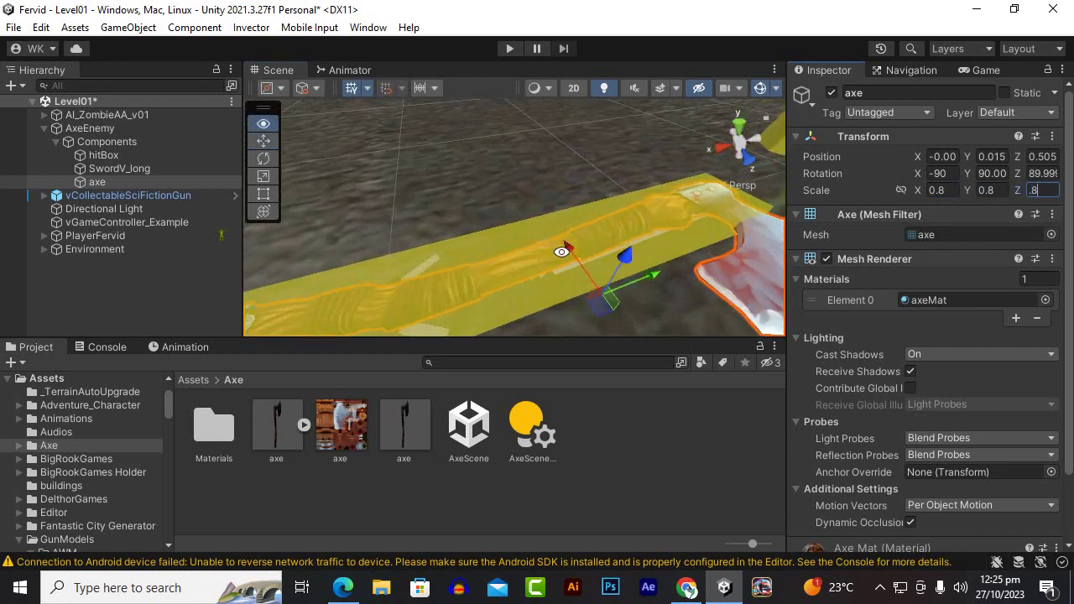
{"action": "mouse_move", "coordinate": [562, 252]}
{"action": "left_mouse_down", "text": "alt"}
{"action": "mouse_move", "coordinate": [566, 222]}
{"action": "mouse_move", "coordinate": [754, 311]}
{"action": "mouse_move", "coordinate": [271, 206]}
{"action": "mouse_move", "coordinate": [704, 322]}
{"action": "mouse_move", "coordinate": [599, 281]}
{"action": "mouse_move", "coordinate": [471, 312]}
{"action": "mouse_move", "coordinate": [626, 261]}
{"action": "left_mouse_up", "text": "alt"}
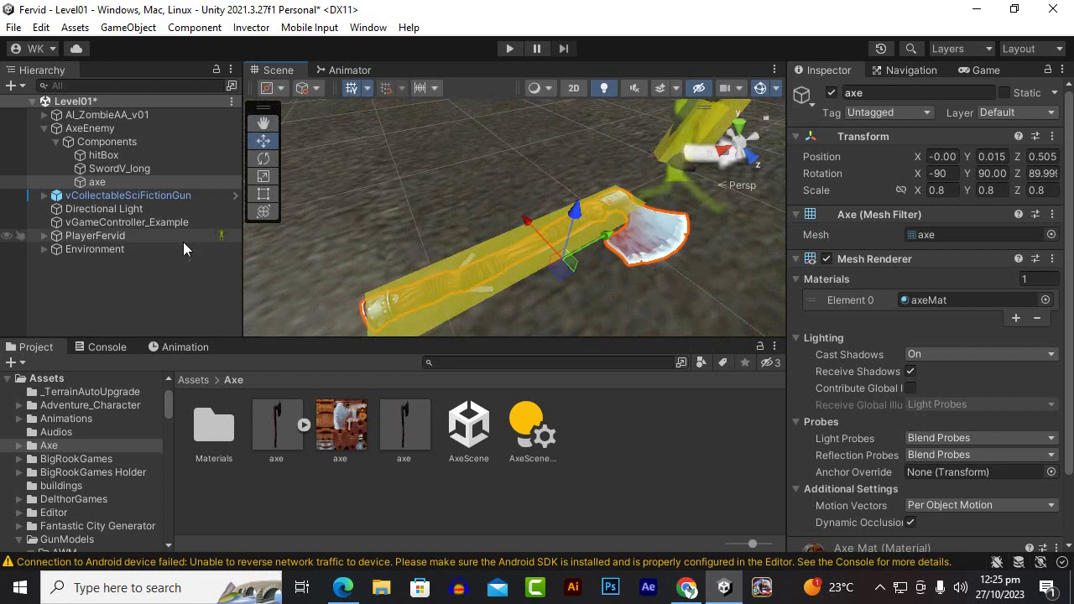
Step: Edit the hitBox's Box Collider to wrap the blade (center Z 0.4038, size Z 0.4803)
{"action": "left_click", "coordinate": [99, 156]}
{"action": "left_click_drag", "start_coordinate": [629, 242], "coordinate": [597, 315], "text": "alt"}
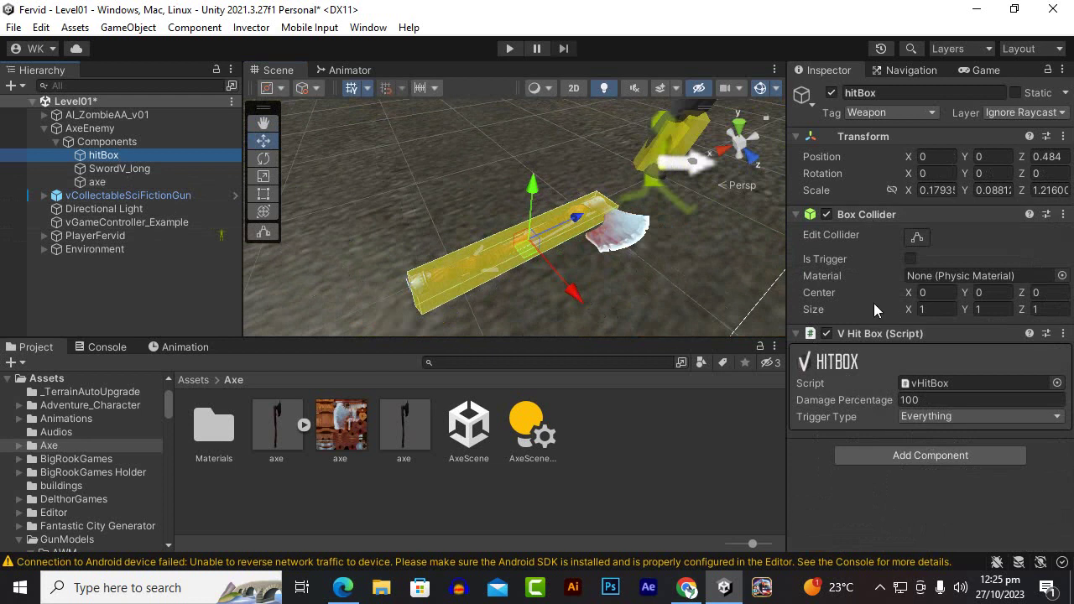
{"action": "left_click", "coordinate": [918, 238]}
{"action": "mouse_move", "coordinate": [418, 304]}
{"action": "left_mouse_down"}
{"action": "mouse_move", "coordinate": [623, 251]}
{"action": "mouse_move", "coordinate": [534, 272]}
{"action": "mouse_move", "coordinate": [642, 289]}
{"action": "left_mouse_up"}
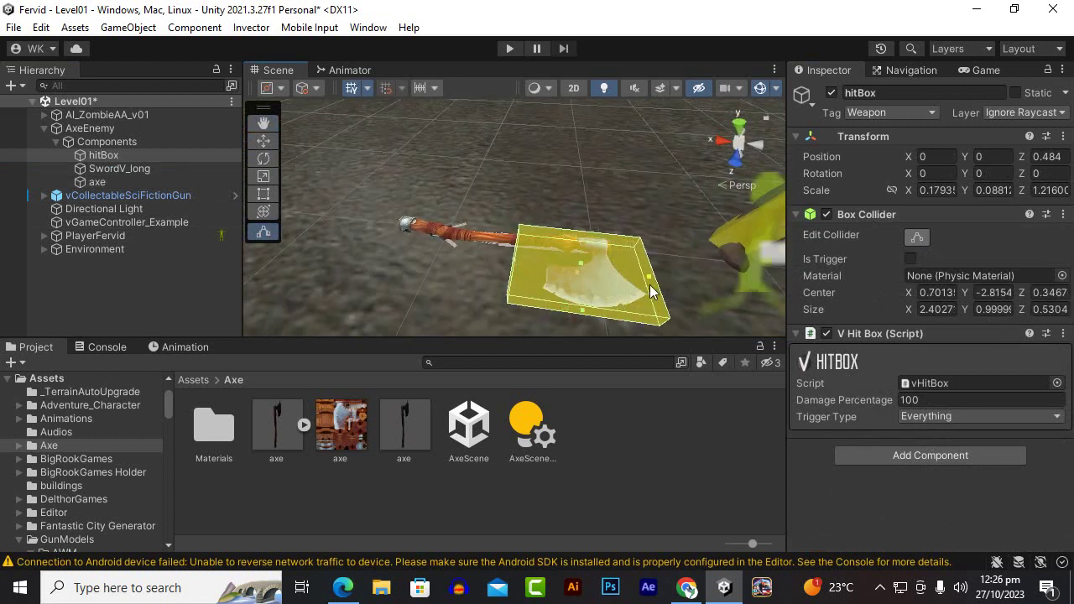
{"action": "mouse_move", "coordinate": [501, 288]}
{"action": "left_mouse_down", "text": "alt"}
{"action": "mouse_move", "coordinate": [580, 317]}
{"action": "mouse_move", "coordinate": [587, 291]}
{"action": "mouse_move", "coordinate": [724, 326]}
{"action": "mouse_move", "coordinate": [627, 256]}
{"action": "mouse_move", "coordinate": [348, 182]}
{"action": "mouse_move", "coordinate": [530, 279]}
{"action": "left_mouse_up", "text": "alt"}
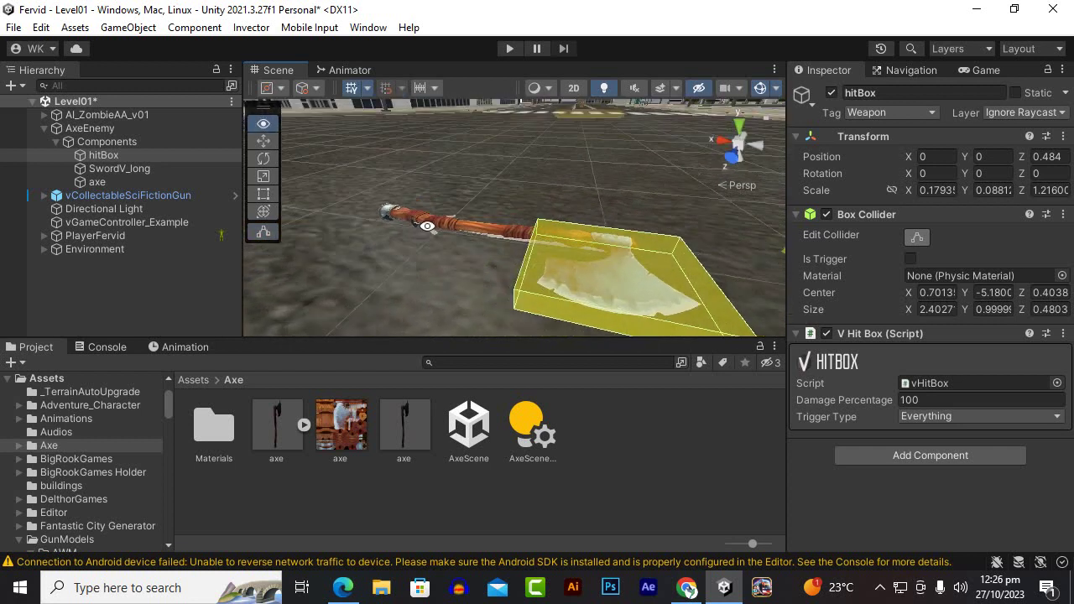
{"action": "left_click", "coordinate": [532, 282]}
{"action": "left_click_drag", "start_coordinate": [475, 280], "coordinate": [502, 246], "text": "alt"}
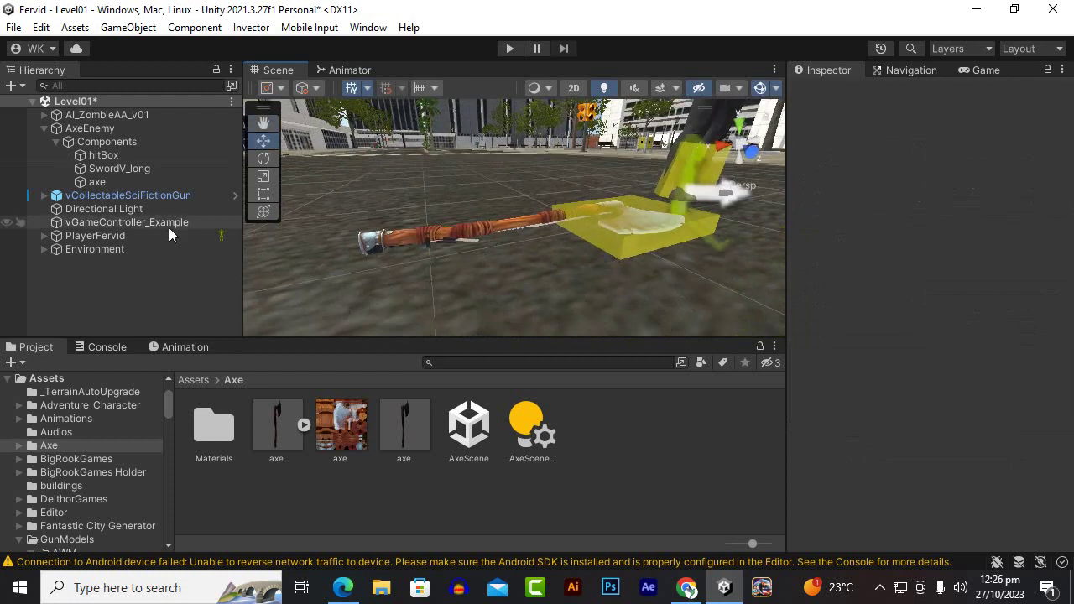
Step: Delete the SwordV_long sword mesh, undoing once and deleting it again
{"action": "left_click", "coordinate": [124, 185]}
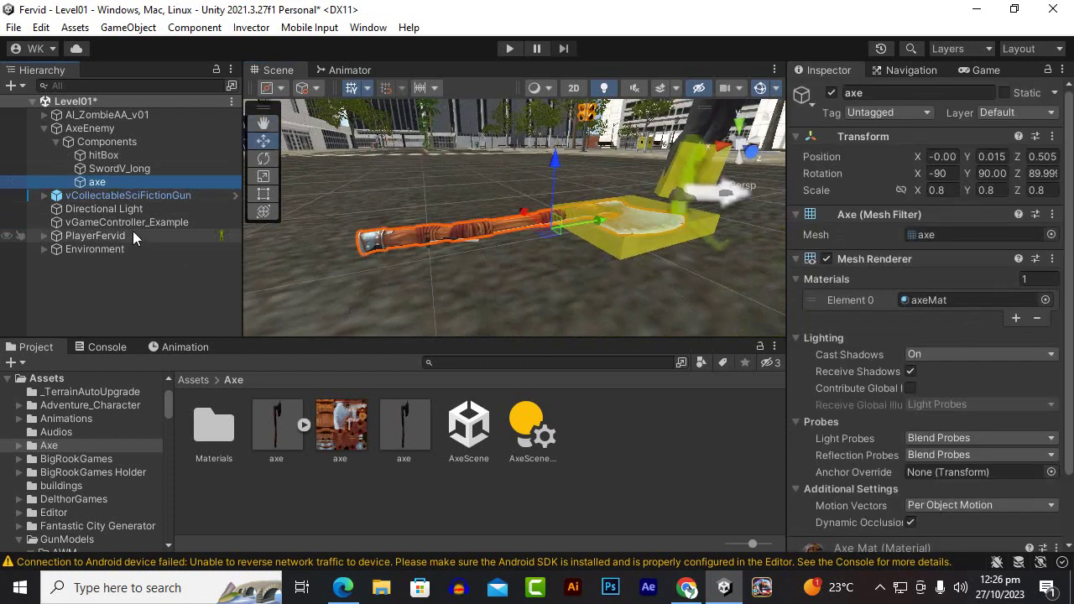
{"action": "left_click", "coordinate": [125, 172]}
{"action": "key", "text": "Delete"}
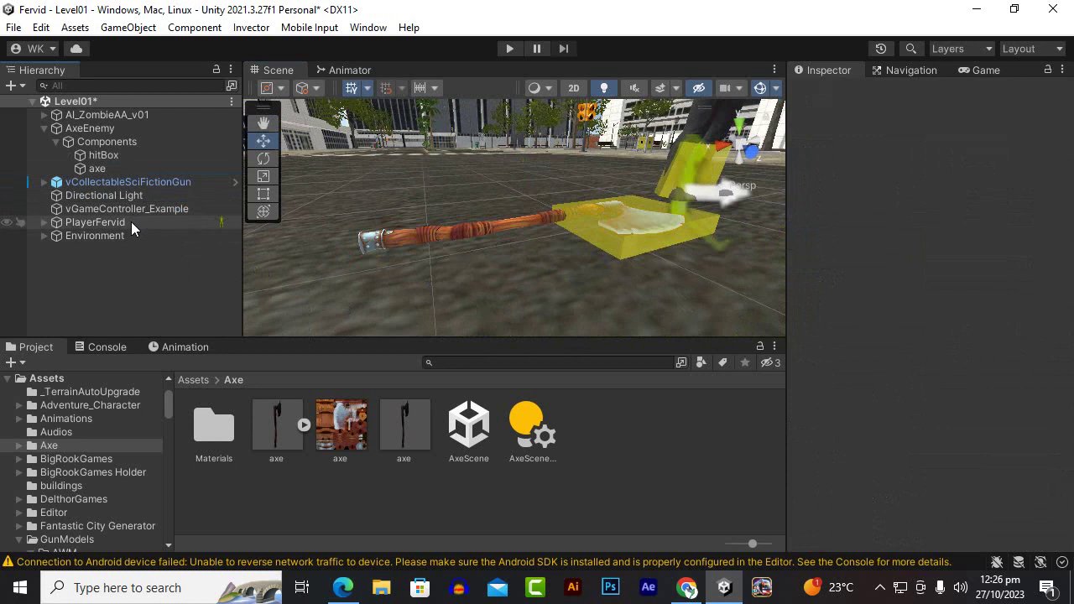
{"action": "key", "text": "ctrl+z"}
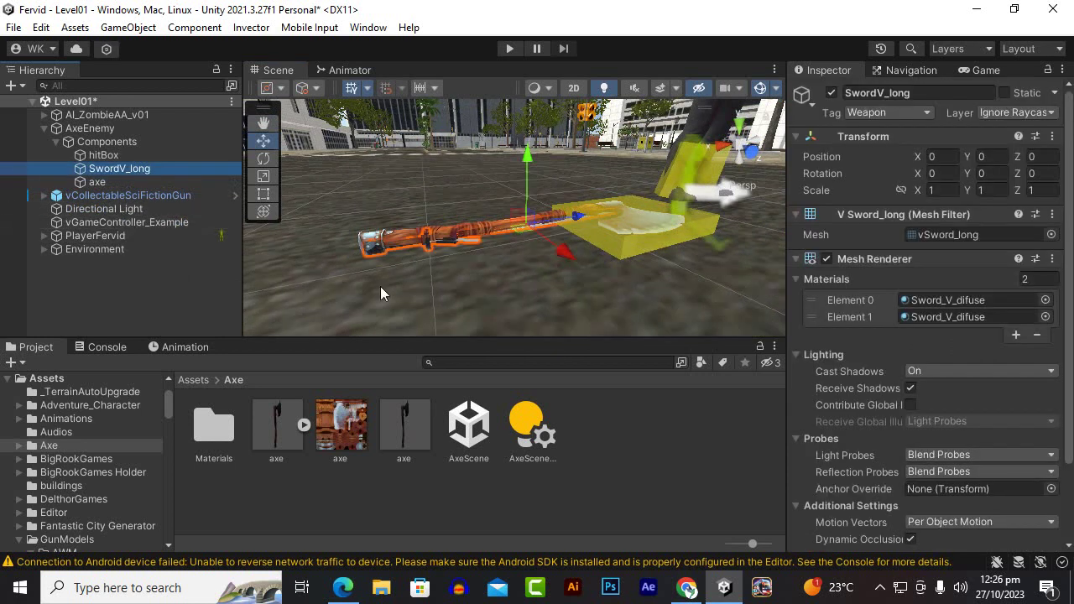
{"action": "scroll", "coordinate": [972, 303], "scroll_direction": "down", "scroll_amount": 3}
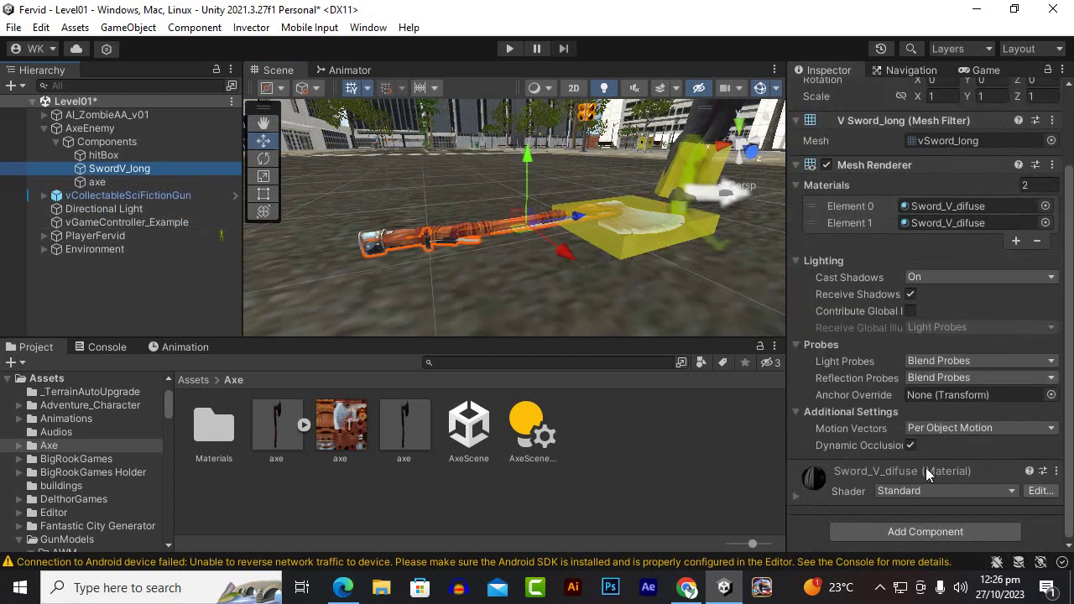
{"action": "scroll", "coordinate": [915, 492], "scroll_direction": "up", "scroll_amount": 5}
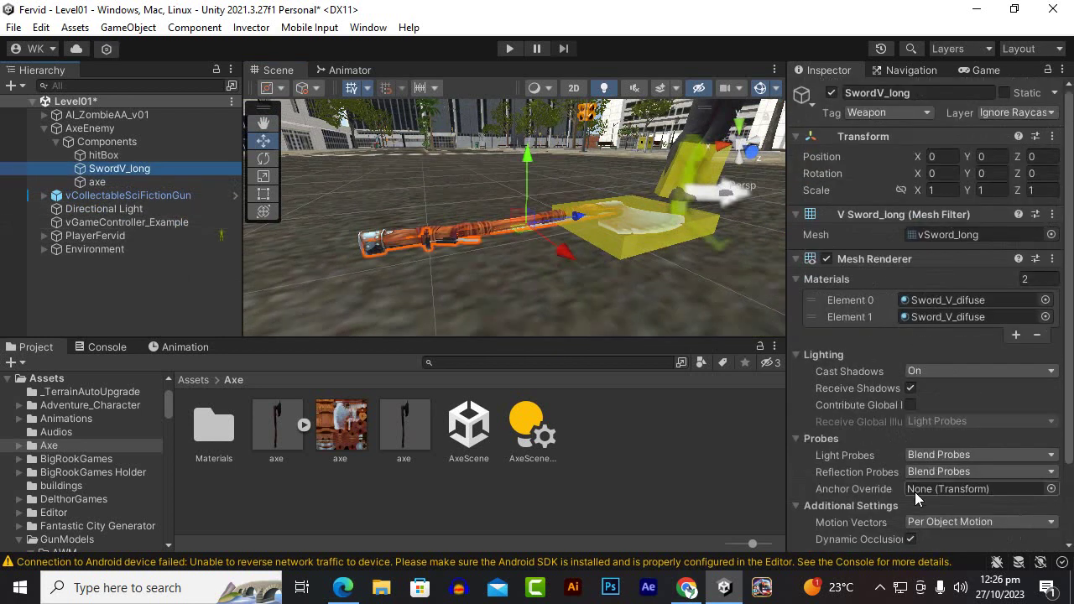
{"action": "left_click", "coordinate": [168, 234]}
{"action": "left_click", "coordinate": [112, 170]}
{"action": "key", "text": "Delete"}
{"action": "left_click", "coordinate": [104, 155]}
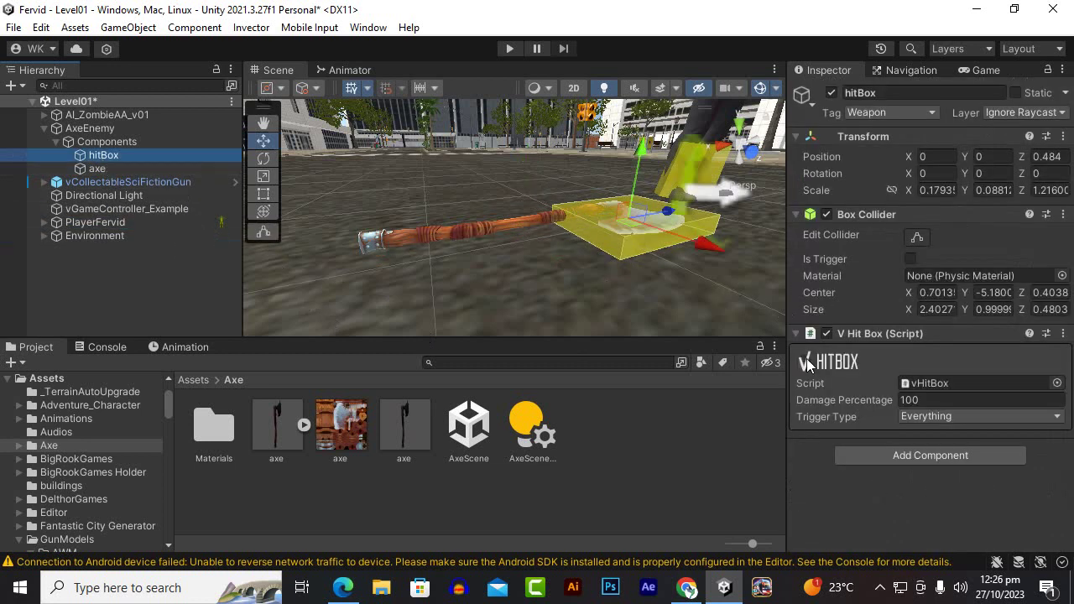
Step: Review hitBox's damage percentage, keep Trigger Type at Everything, then select AxeEnemy
{"action": "left_click", "coordinate": [914, 400]}
{"action": "left_click", "coordinate": [934, 418]}
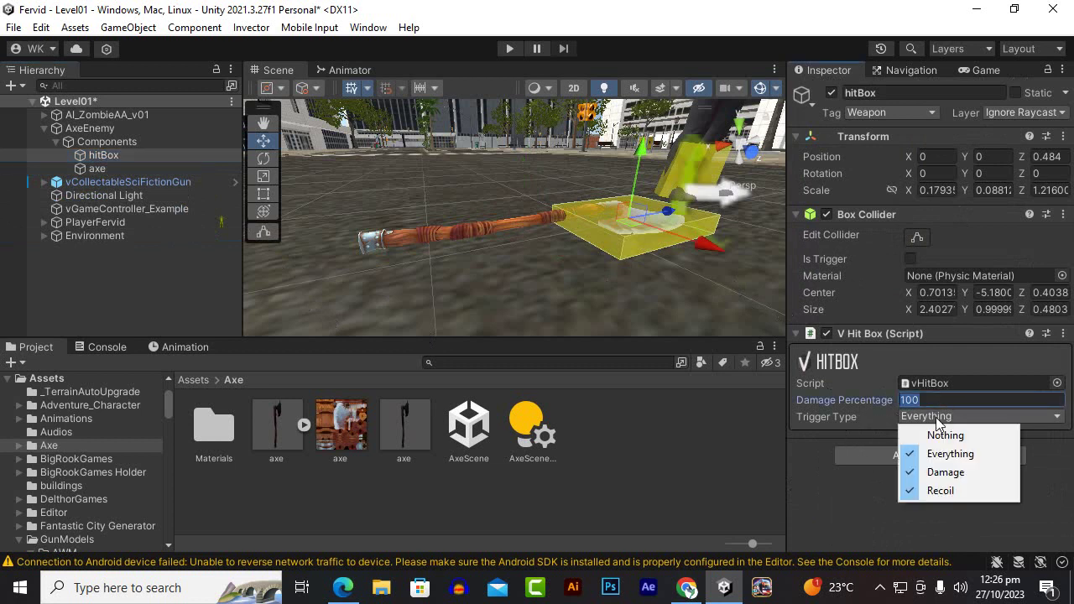
{"action": "left_click", "coordinate": [950, 409]}
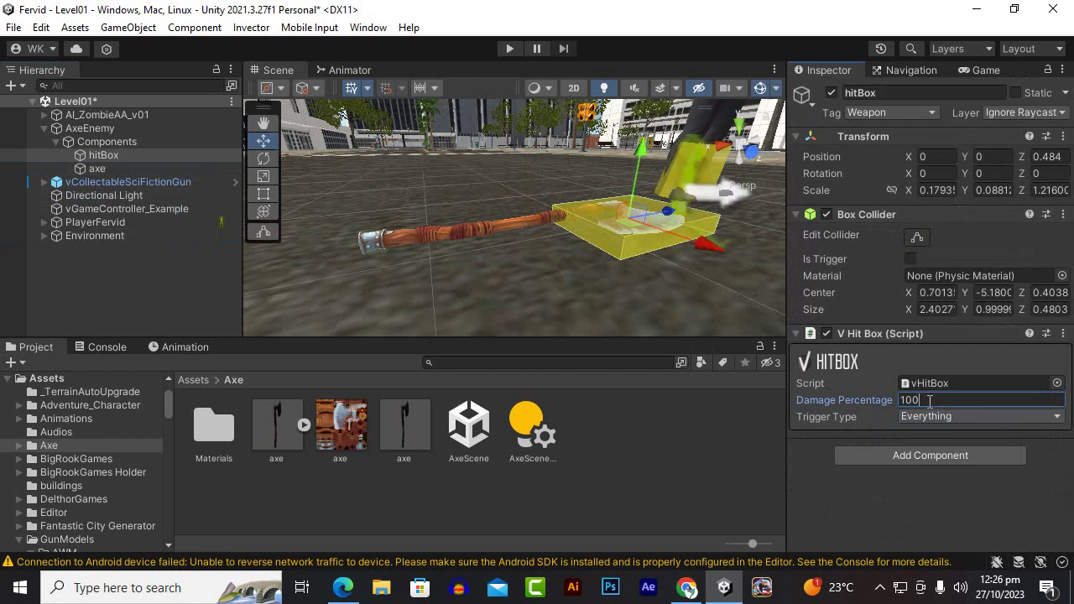
{"action": "left_click", "coordinate": [134, 142]}
{"action": "left_click", "coordinate": [91, 128]}
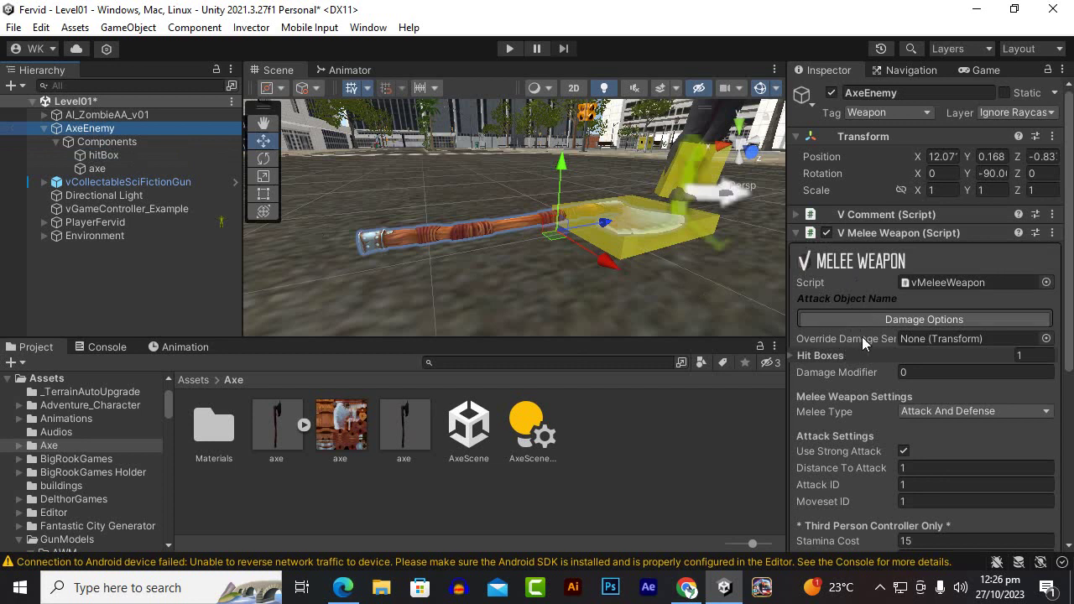
Step: Set the V Melee Weapon Damage Type to 'Axe damage', leaving damage at 30
{"action": "left_click", "coordinate": [902, 317]}
{"action": "left_click", "coordinate": [927, 355]}
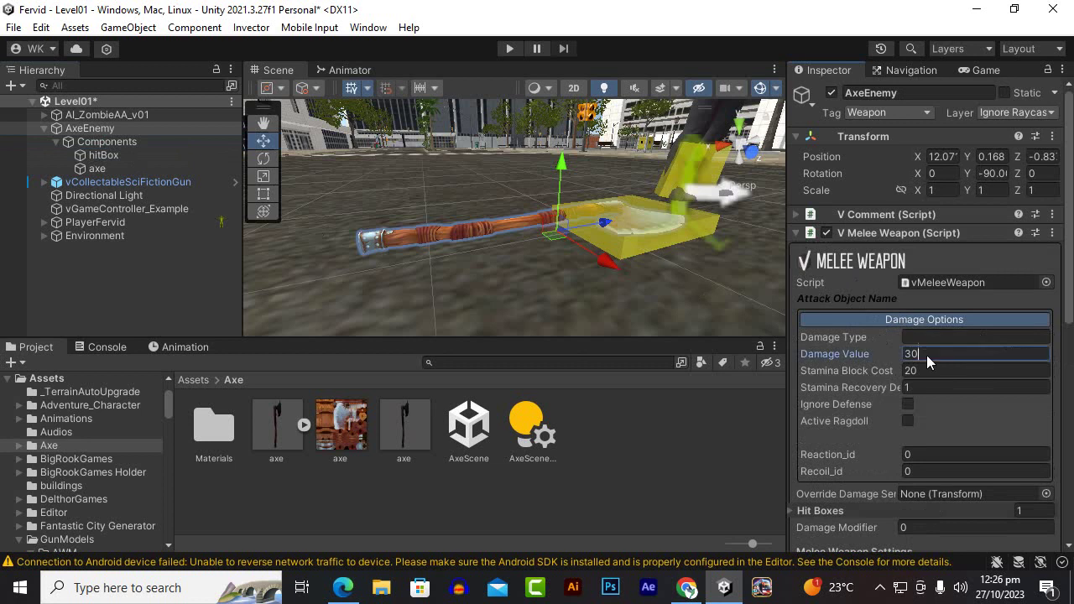
{"action": "left_click", "coordinate": [926, 370]}
{"action": "left_click", "coordinate": [932, 389]}
{"action": "left_click", "coordinate": [930, 338]}
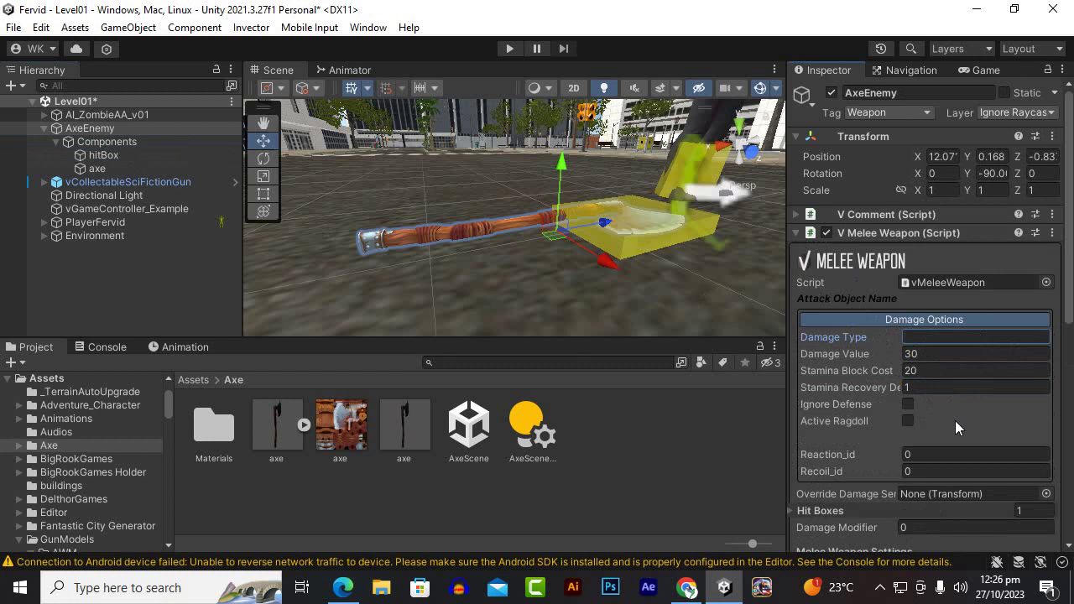
{"action": "type", "text": "Ax"}
{"action": "type", "text": "e"}
{"action": "type", "text": " damag"}
{"action": "type", "text": "e"}
{"action": "scroll", "coordinate": [955, 420], "scroll_direction": "down", "scroll_amount": 3}
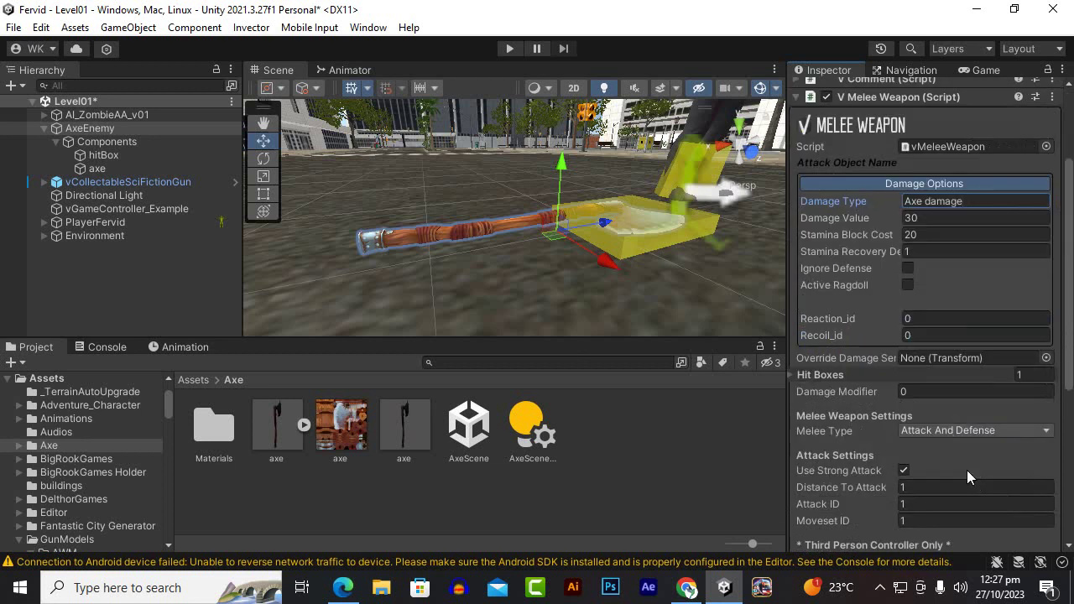
{"action": "scroll", "coordinate": [836, 310], "scroll_direction": "down", "scroll_amount": 4}
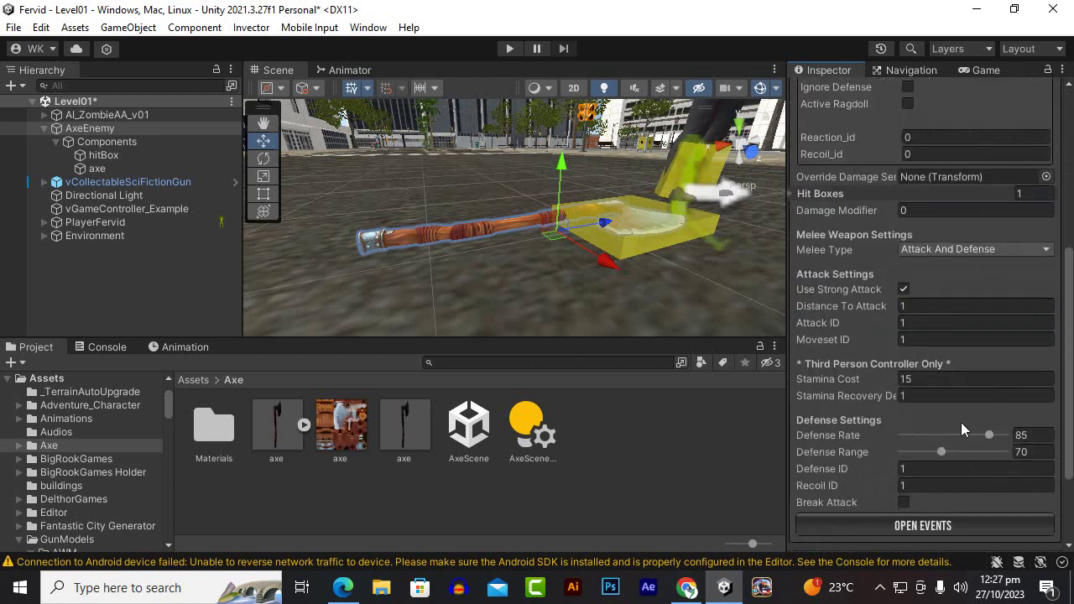
{"action": "scroll", "coordinate": [961, 422], "scroll_direction": "up", "scroll_amount": 5}
{"action": "scroll", "coordinate": [948, 406], "scroll_direction": "up", "scroll_amount": 2}
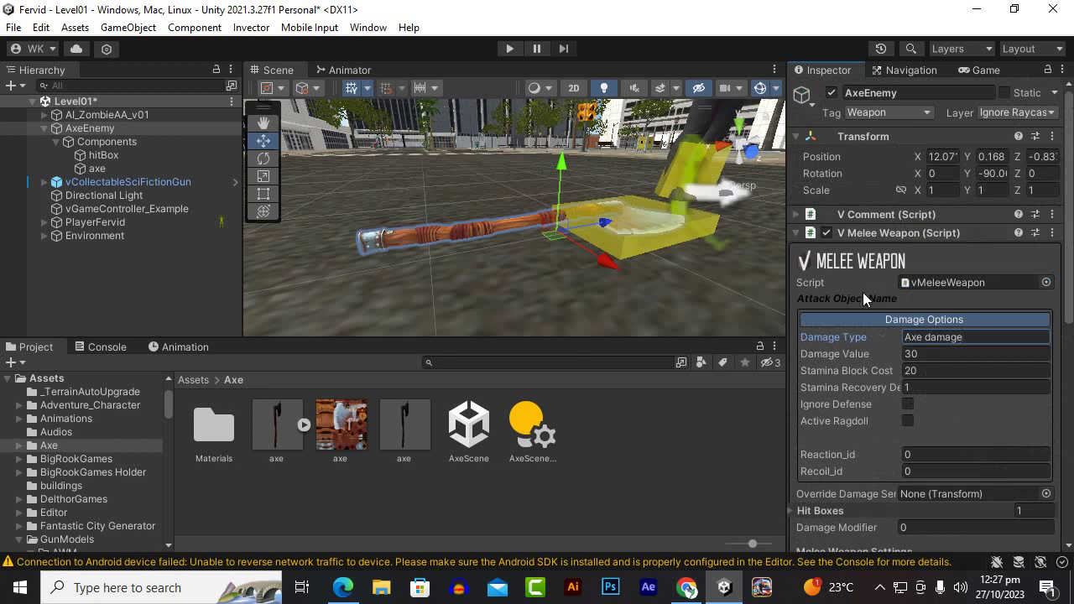
{"action": "left_click", "coordinate": [797, 233]}
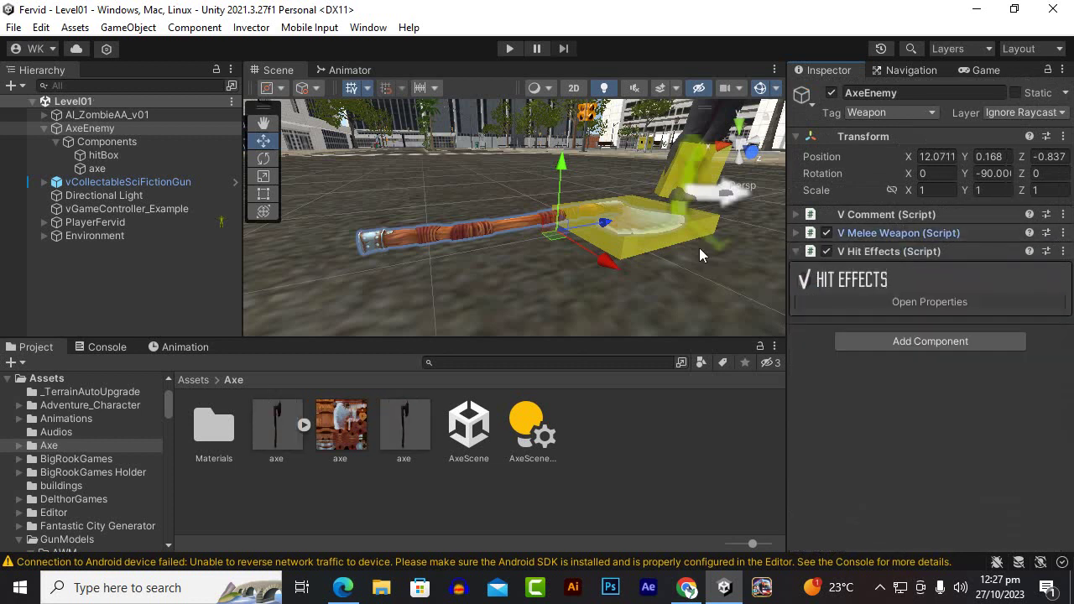
Step: Collapse AxeEnemy and frame the AI_ZombieAA_v01 zombie in the scene view
{"action": "left_click", "coordinate": [99, 129]}
{"action": "left_click", "coordinate": [44, 129]}
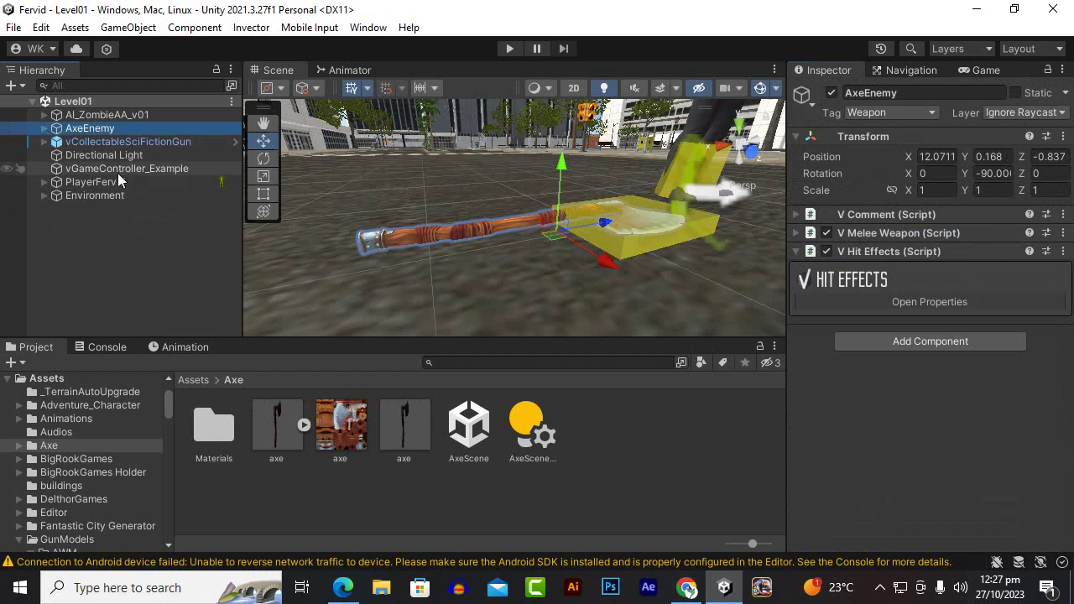
{"action": "left_click", "coordinate": [94, 120]}
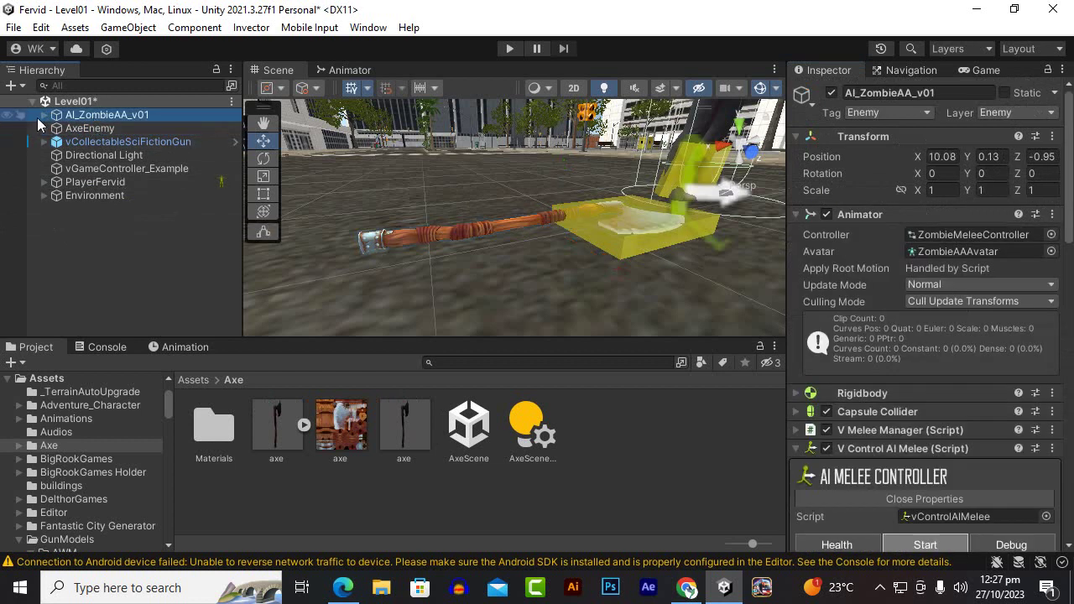
{"action": "key", "text": "f"}
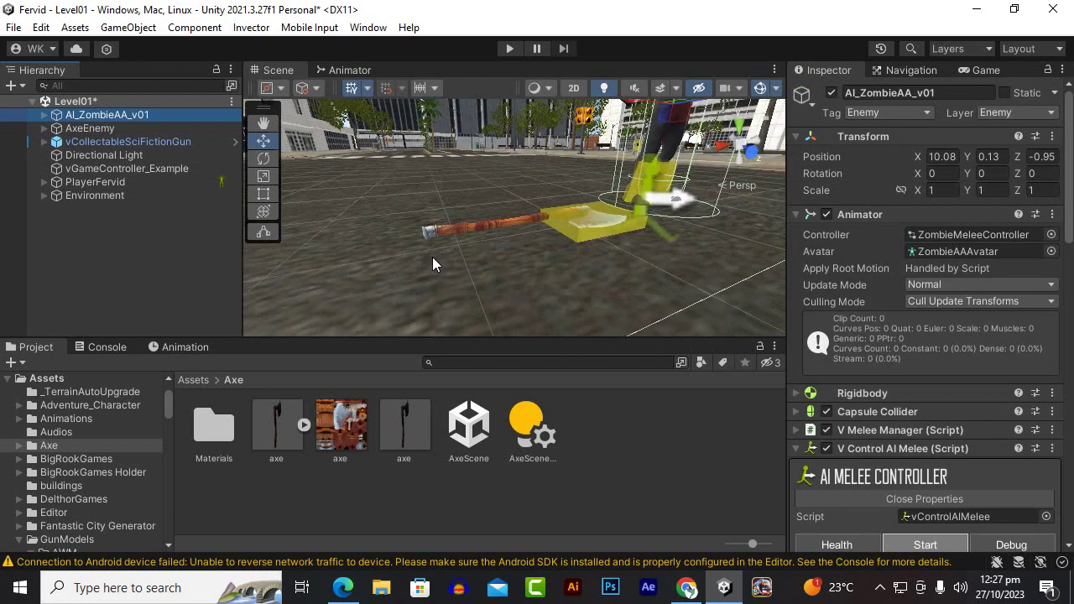
{"action": "scroll", "coordinate": [501, 249], "scroll_direction": "up", "scroll_amount": 5}
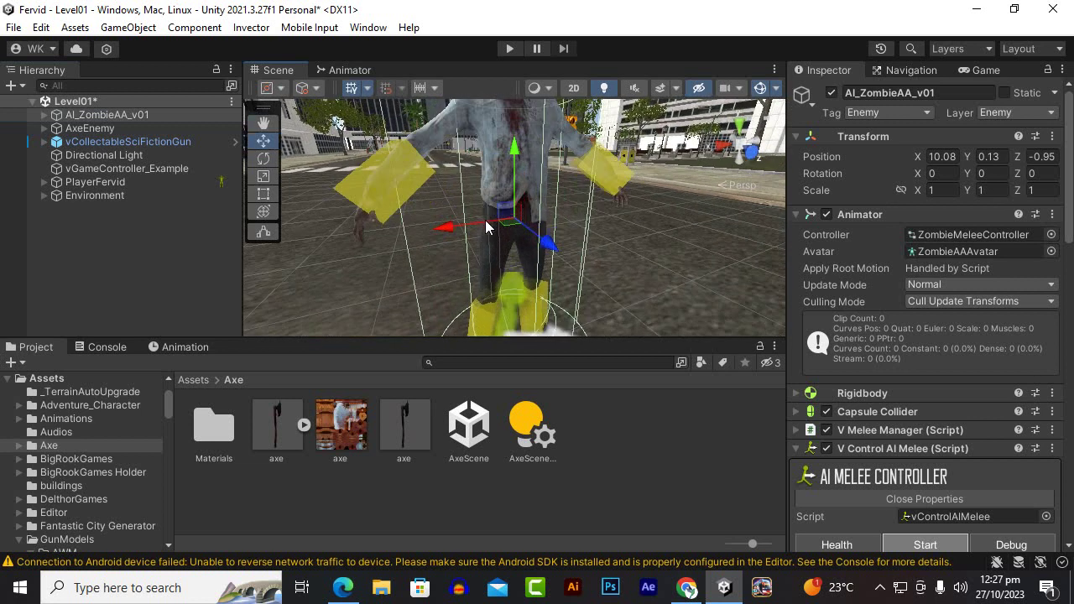
{"action": "left_click", "coordinate": [380, 212]}
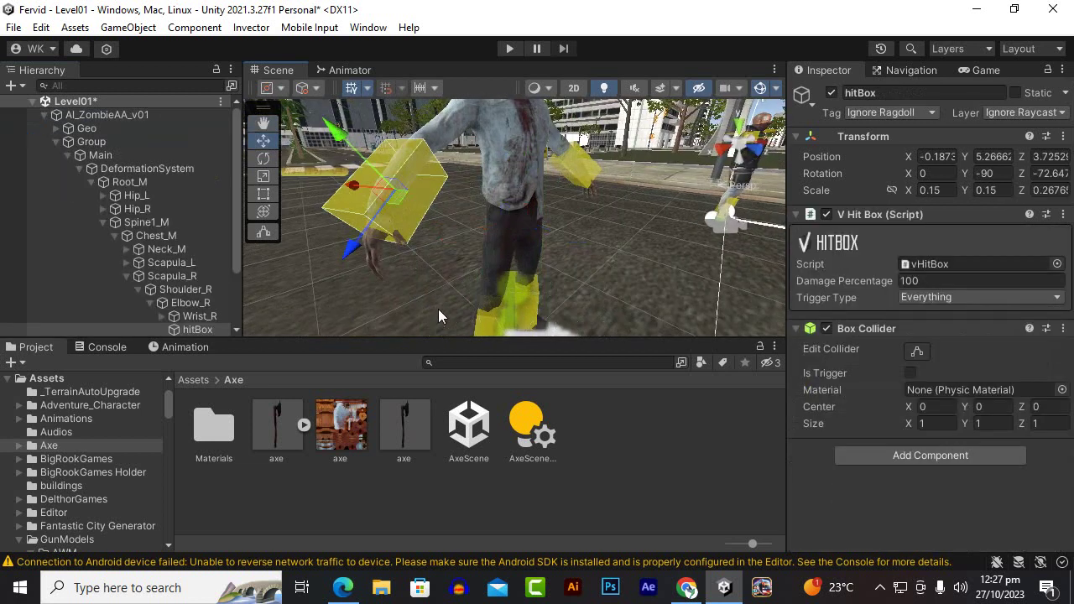
{"action": "scroll", "coordinate": [148, 228], "scroll_direction": "down", "scroll_amount": 3}
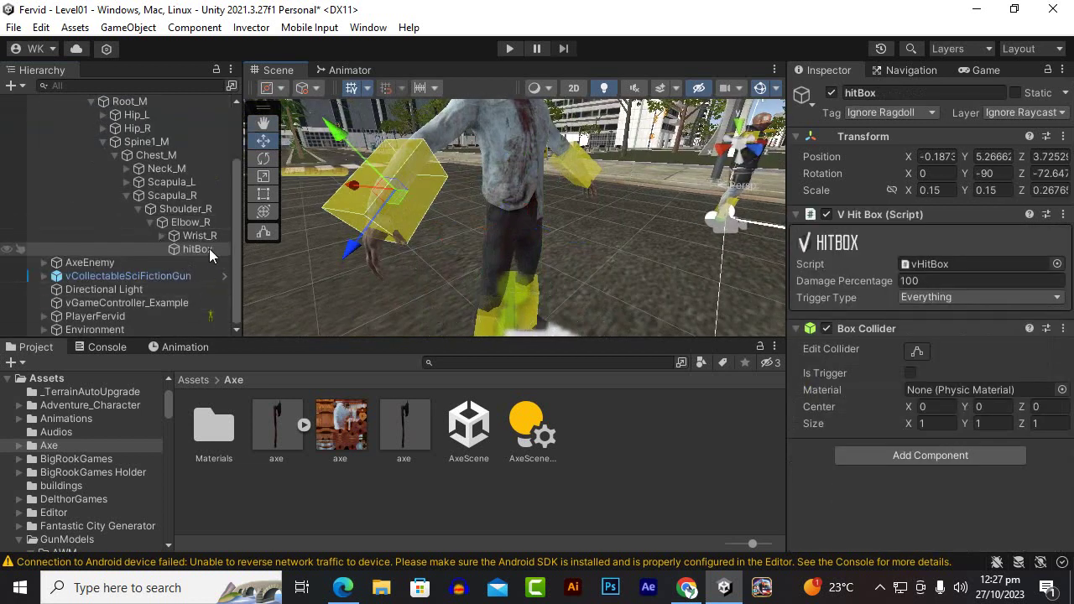
Step: Widen the Hierarchy panel and expand Wrist_R to show Cup_R and the finger bones
{"action": "left_click_drag", "start_coordinate": [242, 256], "coordinate": [336, 256]}
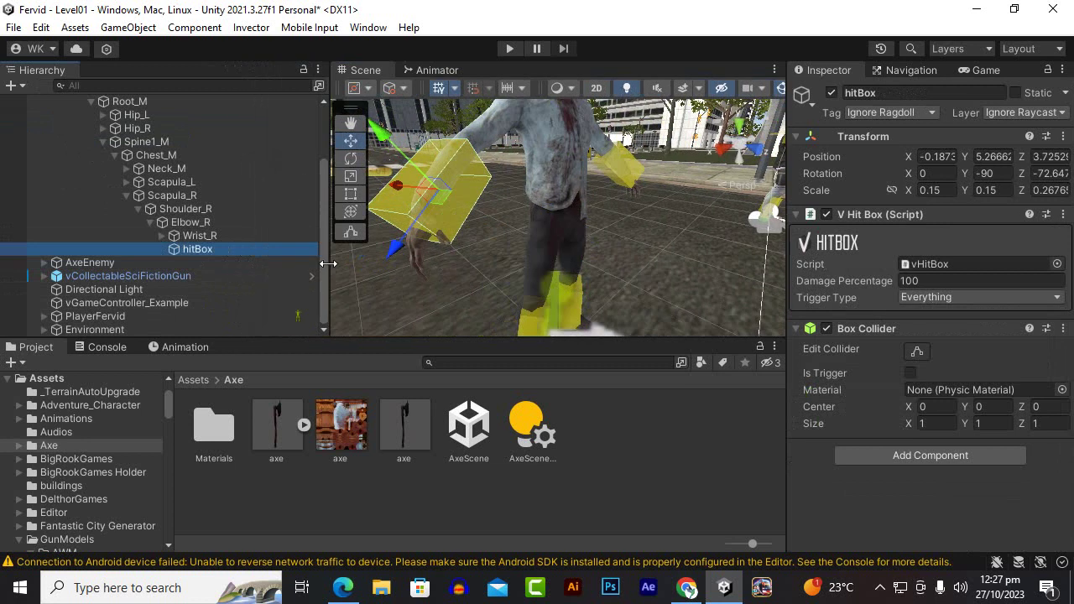
{"action": "left_click", "coordinate": [205, 237]}
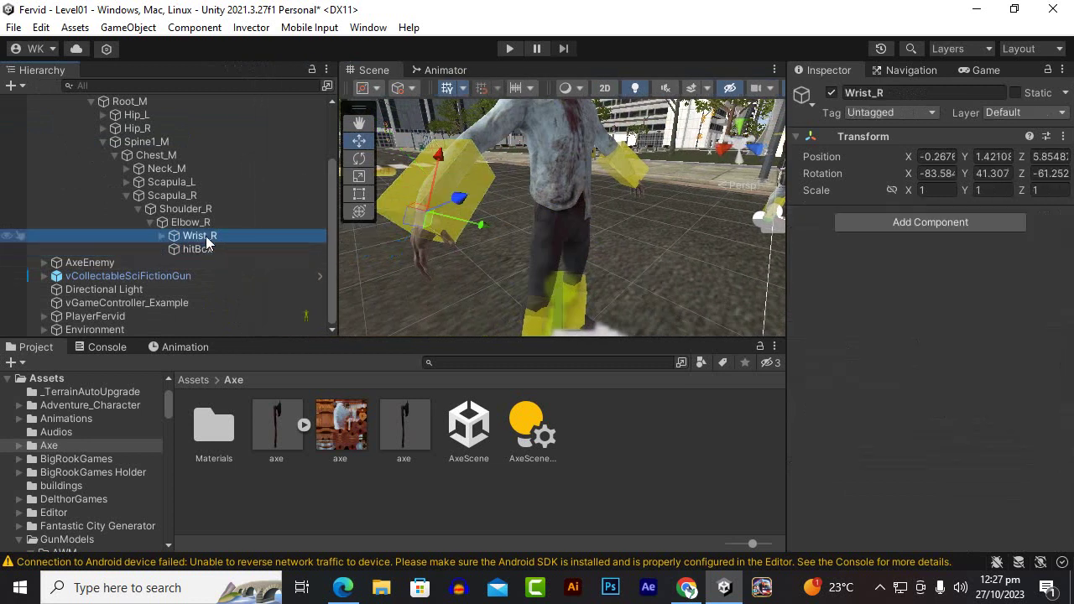
{"action": "left_click", "coordinate": [159, 235]}
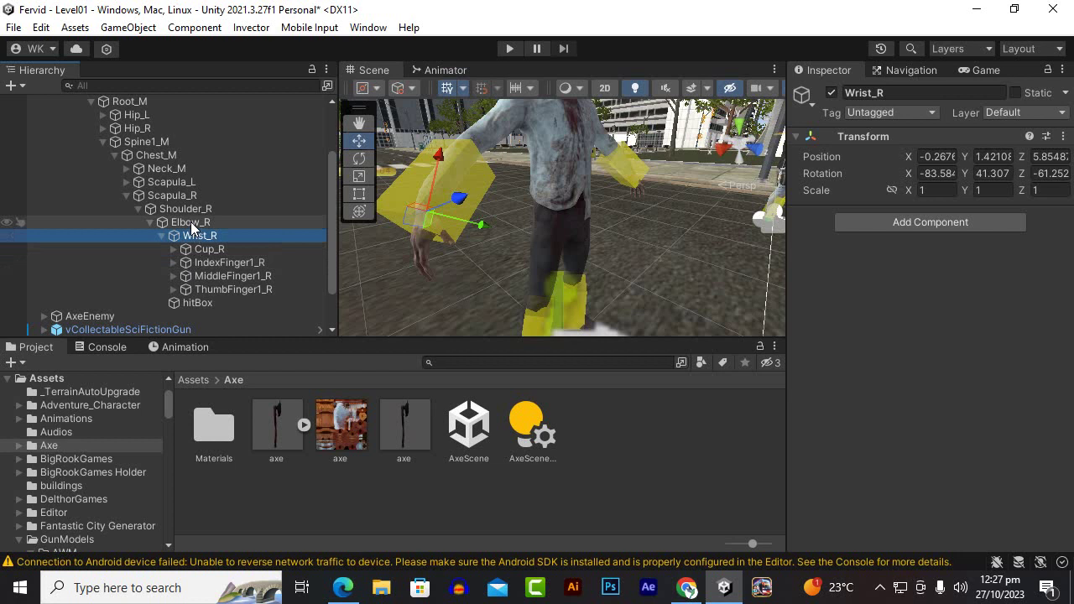
{"action": "scroll", "coordinate": [182, 219], "scroll_direction": "up", "scroll_amount": 2}
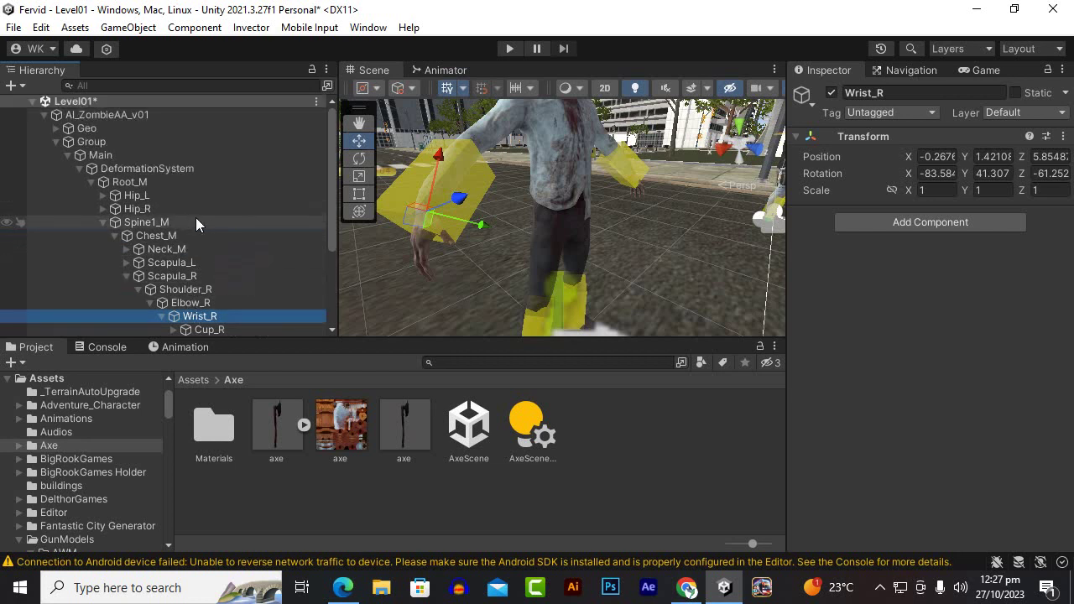
{"action": "scroll", "coordinate": [192, 208], "scroll_direction": "down", "scroll_amount": 3}
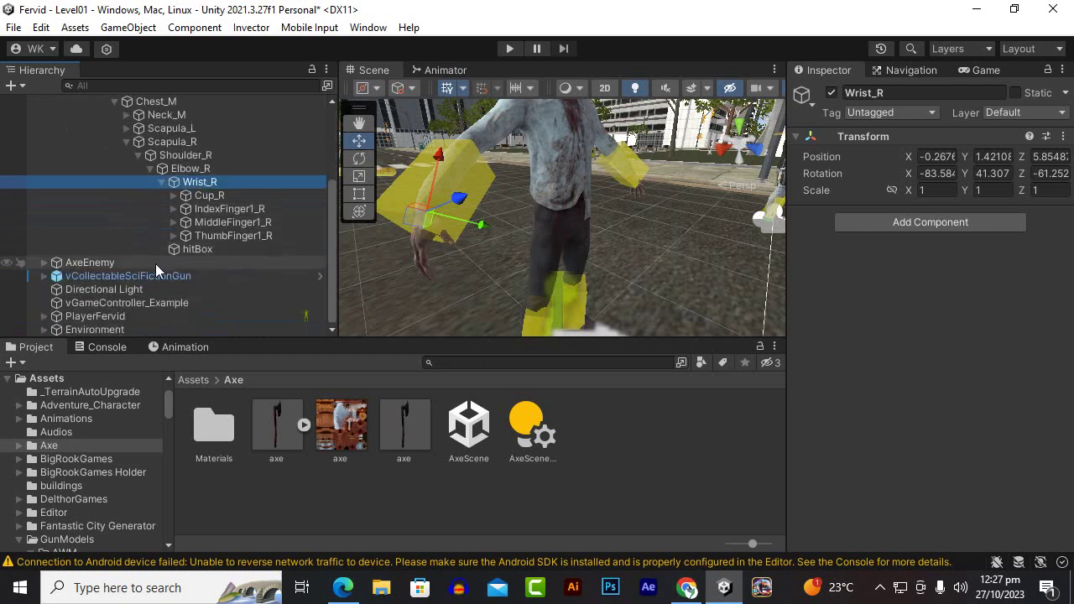
{"action": "left_click", "coordinate": [243, 208]}
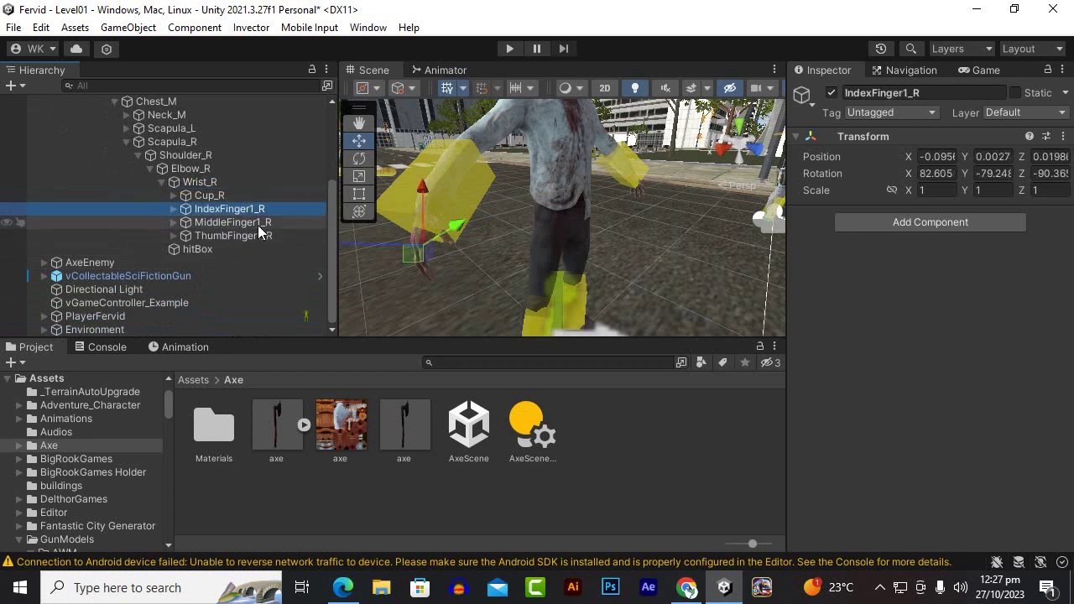
{"action": "left_click", "coordinate": [257, 223]}
{"action": "scroll", "coordinate": [194, 242], "scroll_direction": "up", "scroll_amount": 5}
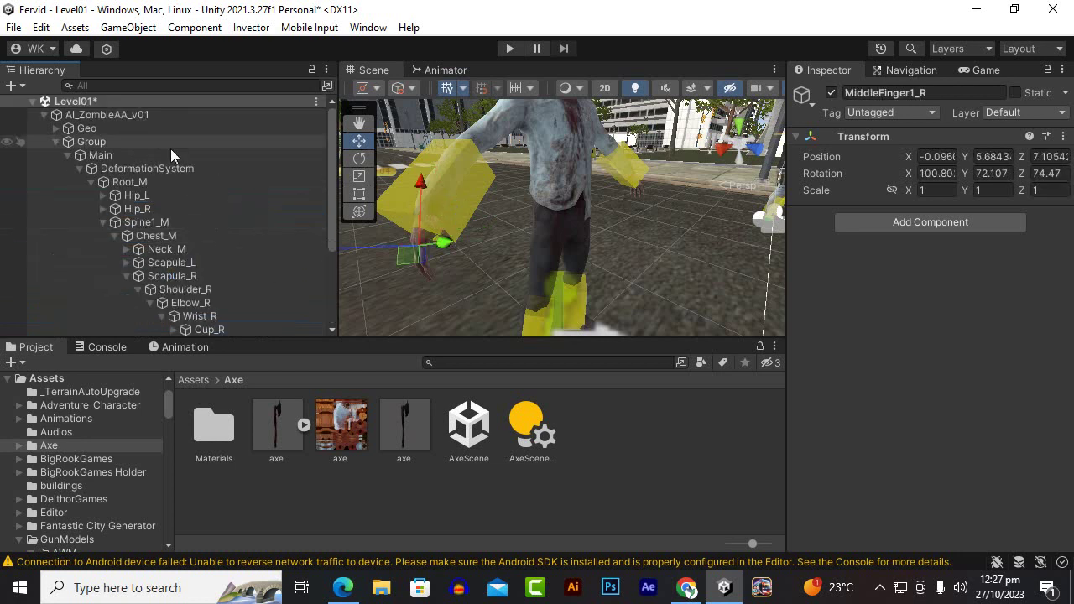
{"action": "left_click", "coordinate": [136, 86]}
{"action": "type", "text": "h"}
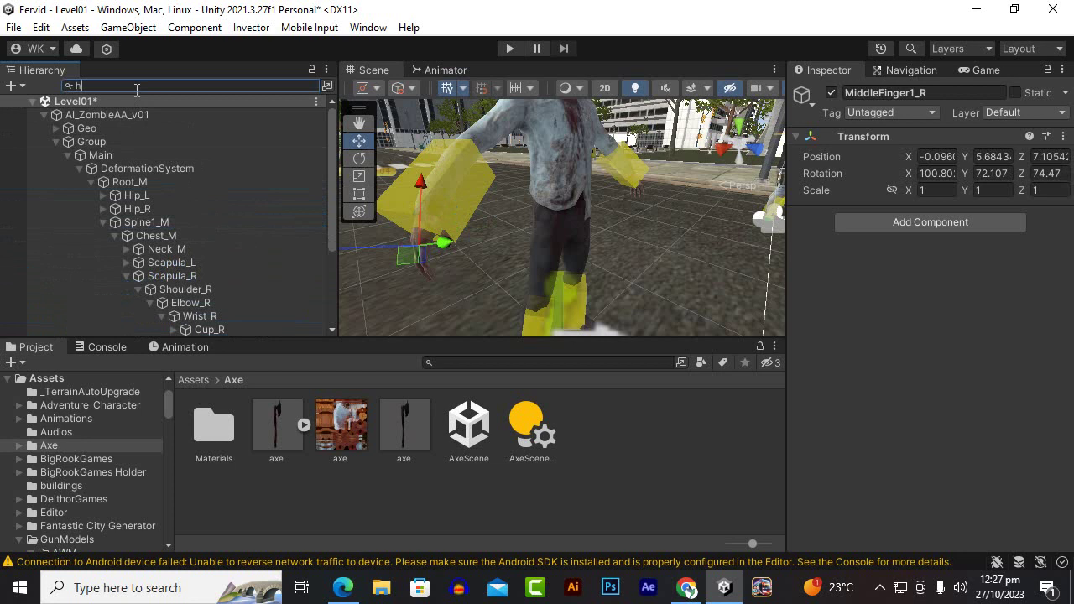
Step: Search the hierarchy for 'handl', select defaultHandler, then clear the search
{"action": "type", "text": "andl"}
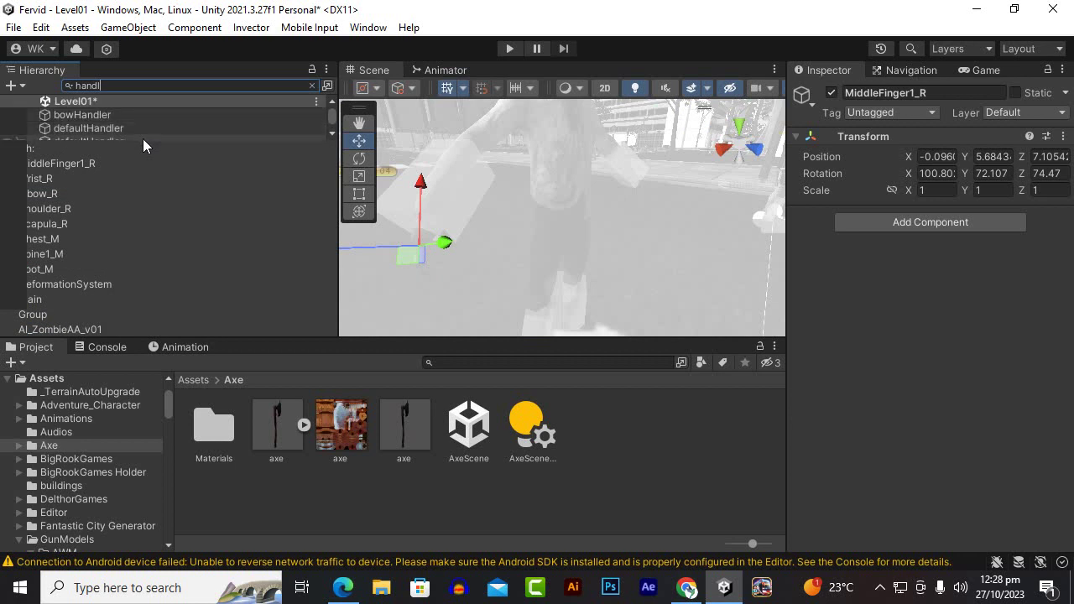
{"action": "left_click", "coordinate": [119, 127]}
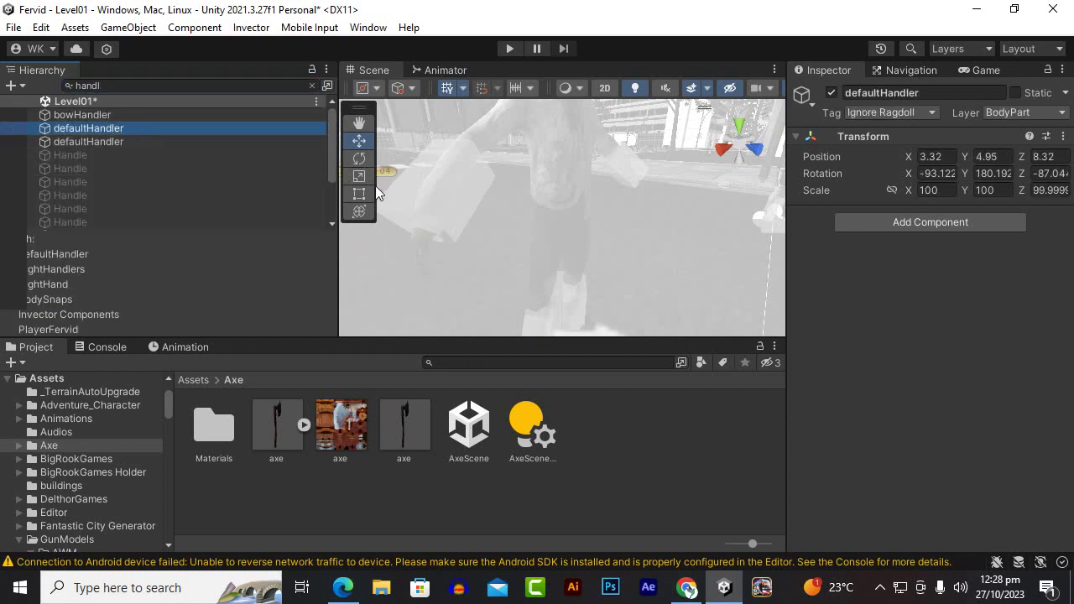
{"action": "left_click", "coordinate": [157, 88]}
{"action": "key", "text": "ctrl+a"}
{"action": "key", "text": "BackSpace"}
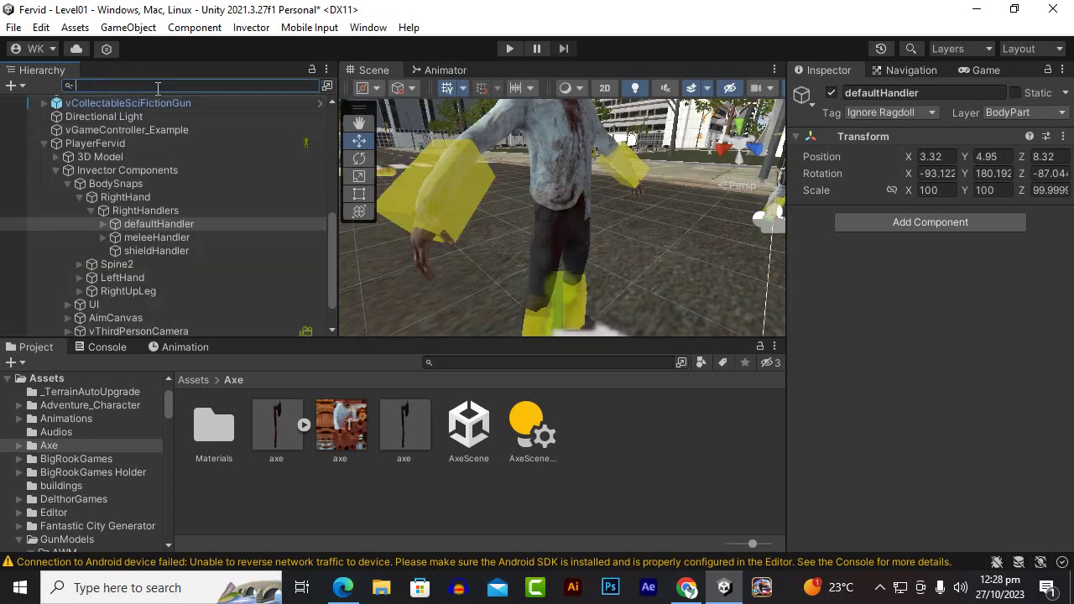
{"action": "scroll", "coordinate": [507, 261], "scroll_direction": "down", "scroll_amount": 2}
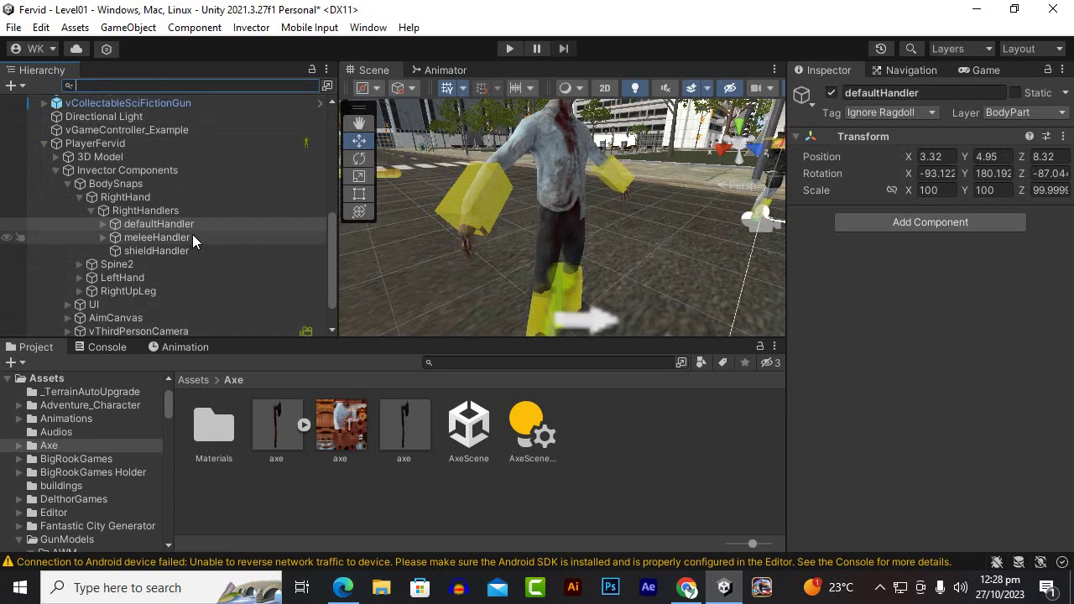
Step: Deactivate the PlayerFervid object and collapse its children
{"action": "left_click", "coordinate": [111, 143]}
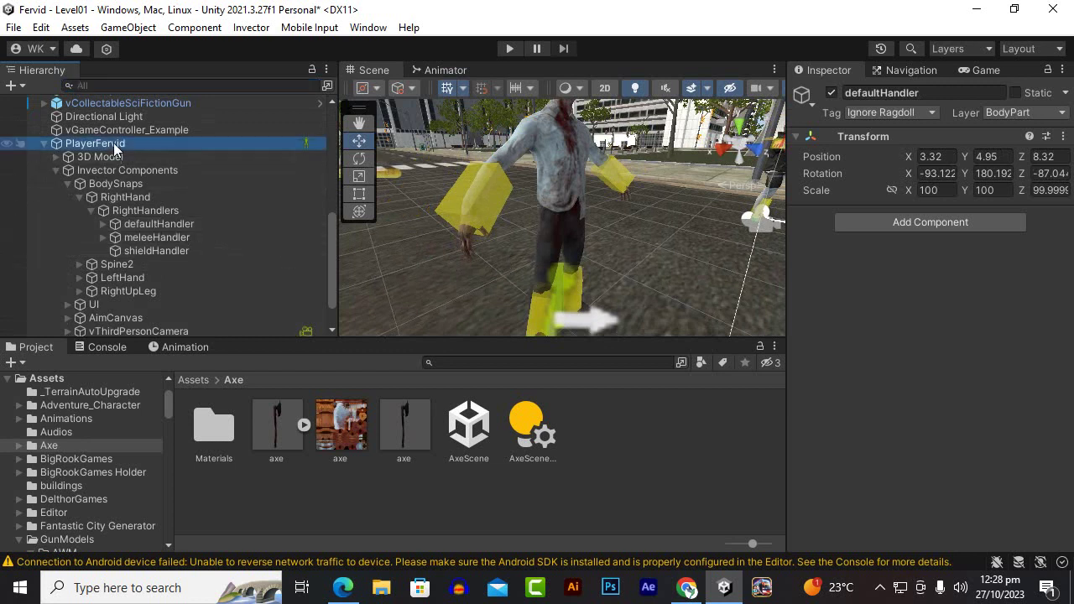
{"action": "left_click", "coordinate": [831, 94]}
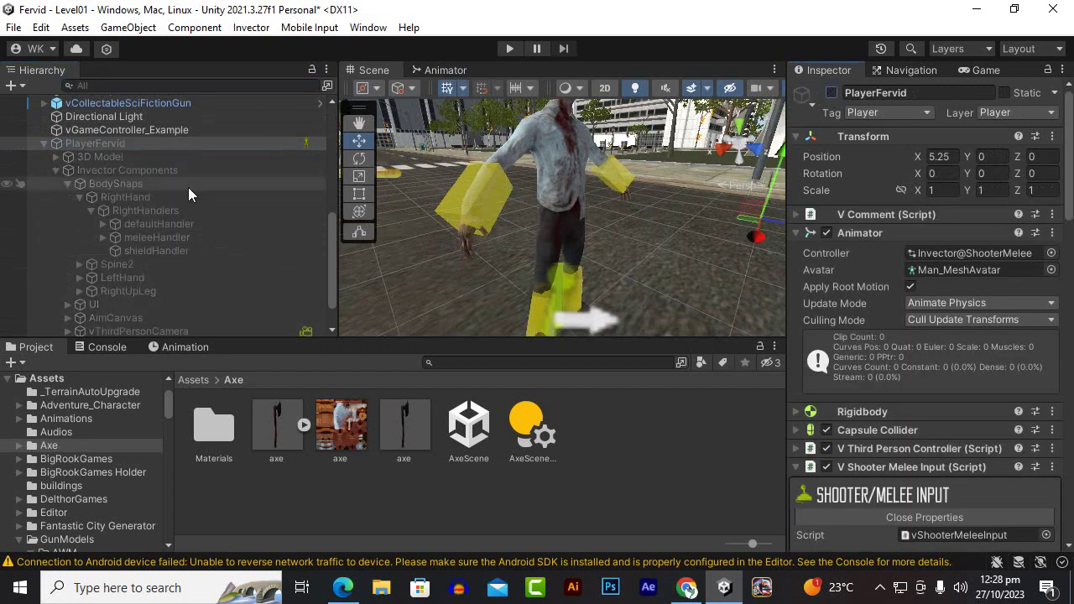
{"action": "left_click", "coordinate": [44, 143]}
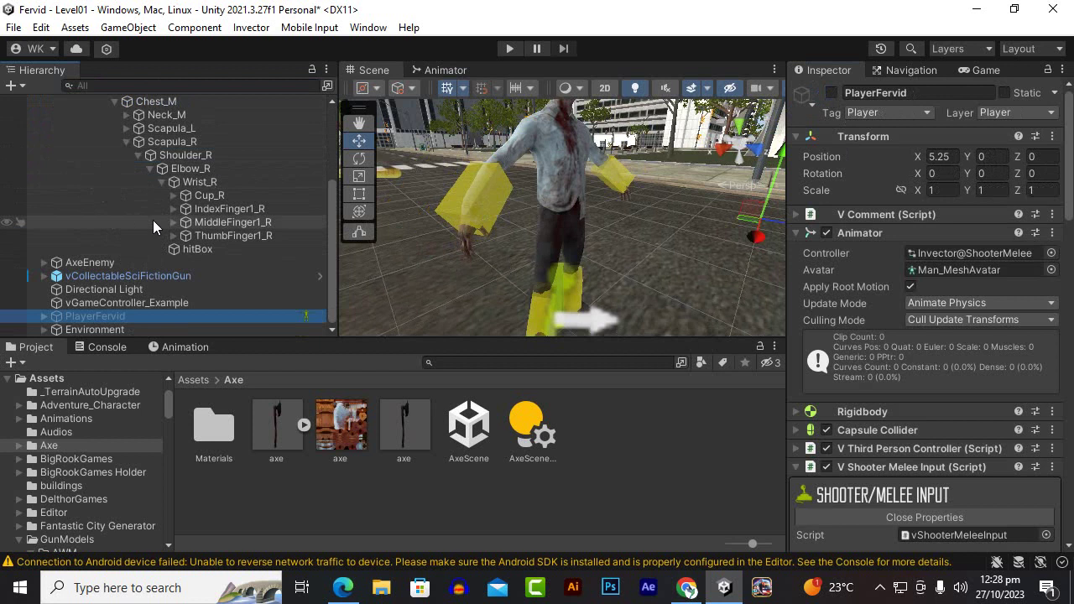
Step: Frame the AI_ZombieAA_v01 zombie in the scene view by double-clicking it
{"action": "scroll", "coordinate": [164, 277], "scroll_direction": "up", "scroll_amount": 5}
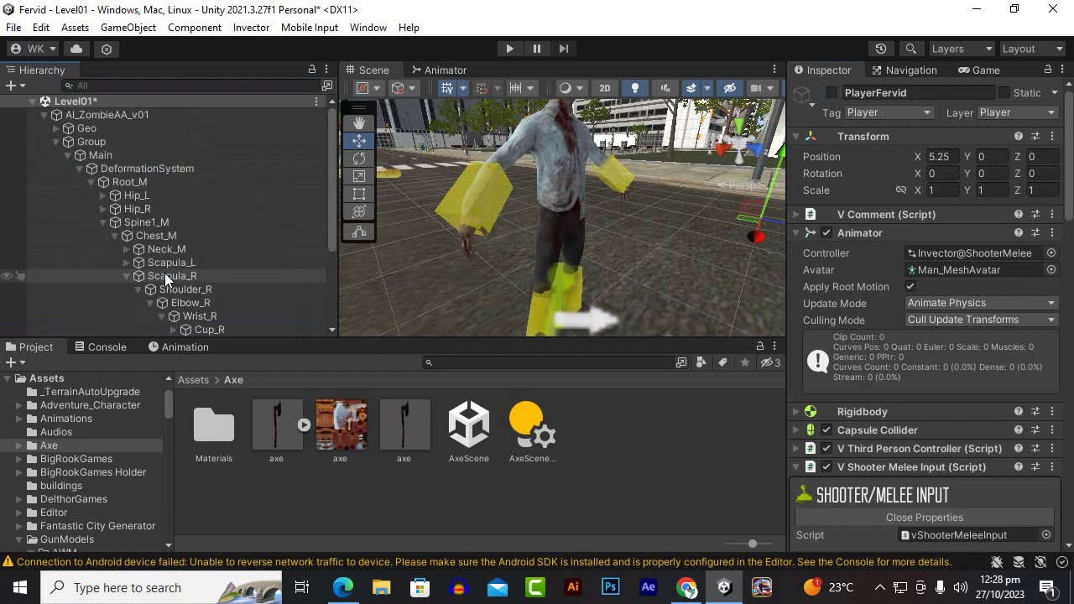
{"action": "right_click", "coordinate": [98, 116]}
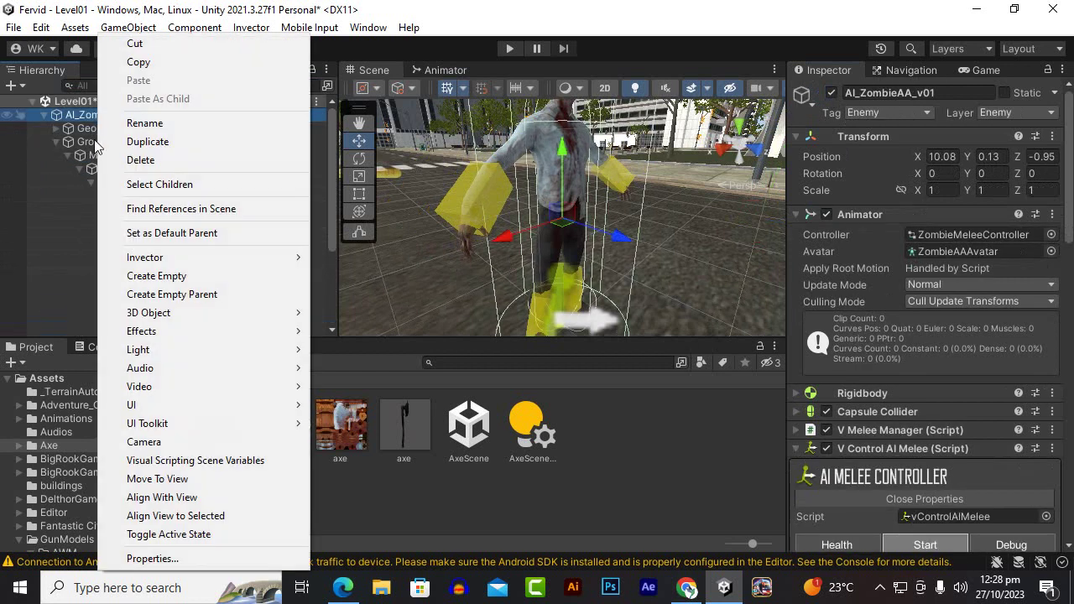
{"action": "key", "text": "Escape"}
{"action": "double_click", "coordinate": [116, 116]}
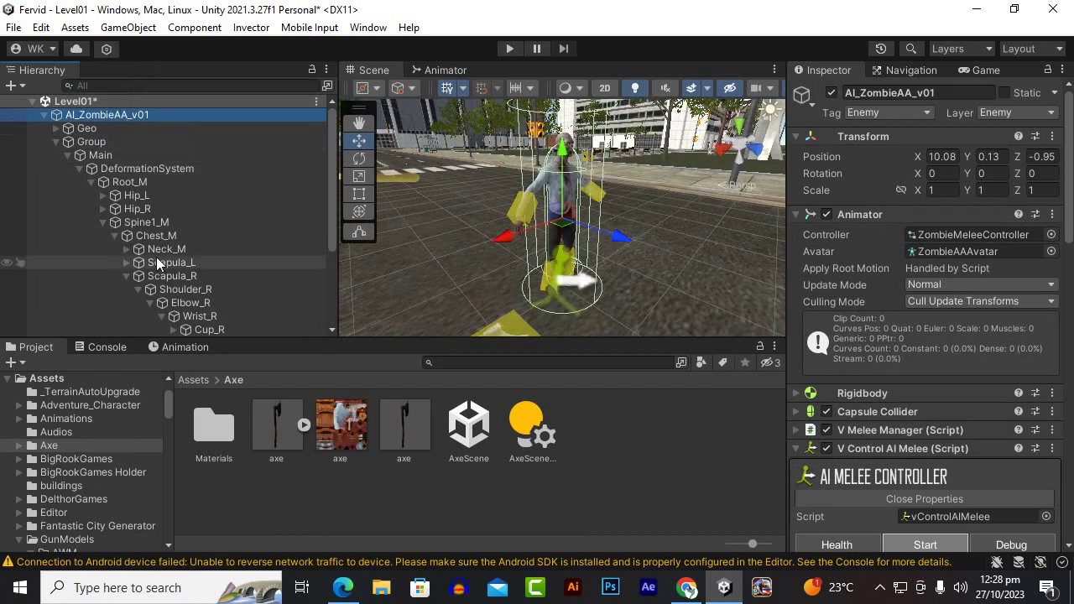
{"action": "scroll", "coordinate": [158, 170], "scroll_direction": "down", "scroll_amount": 3}
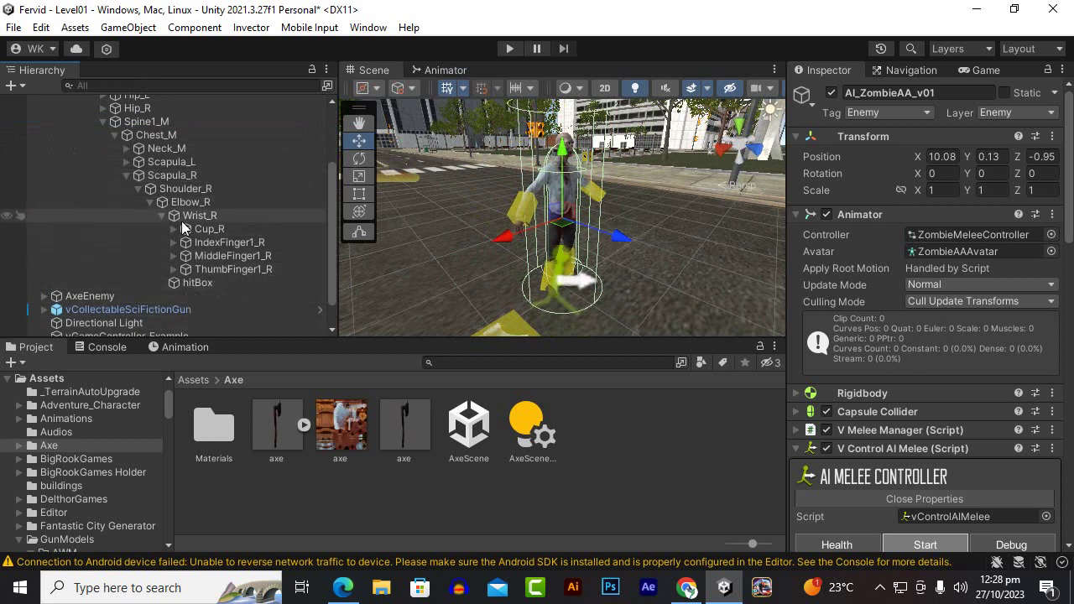
{"action": "scroll", "coordinate": [210, 204], "scroll_direction": "up", "scroll_amount": 1}
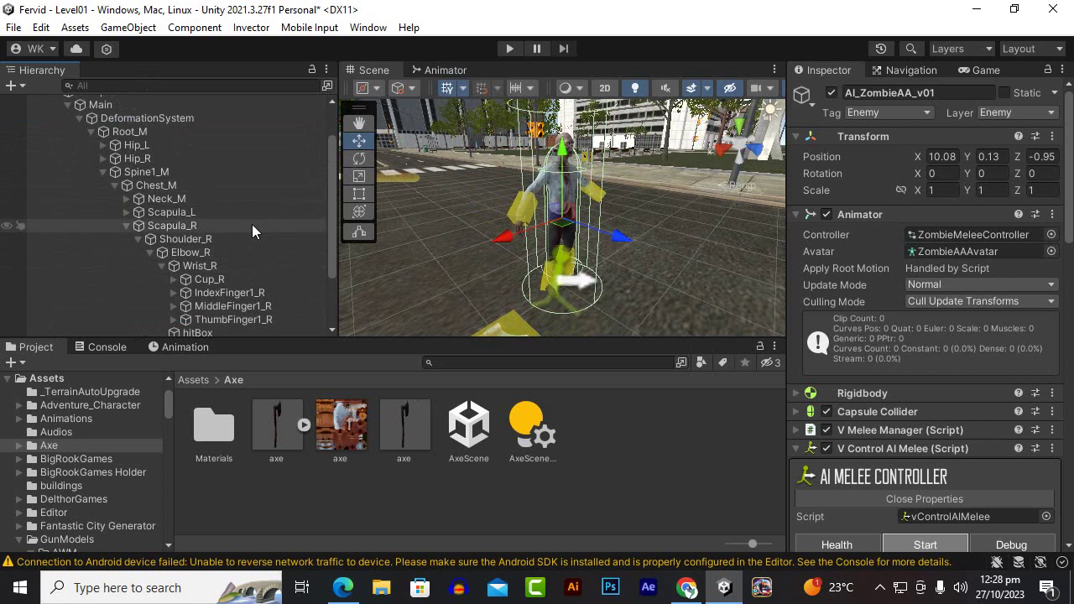
{"action": "scroll", "coordinate": [252, 286], "scroll_direction": "down", "scroll_amount": 2}
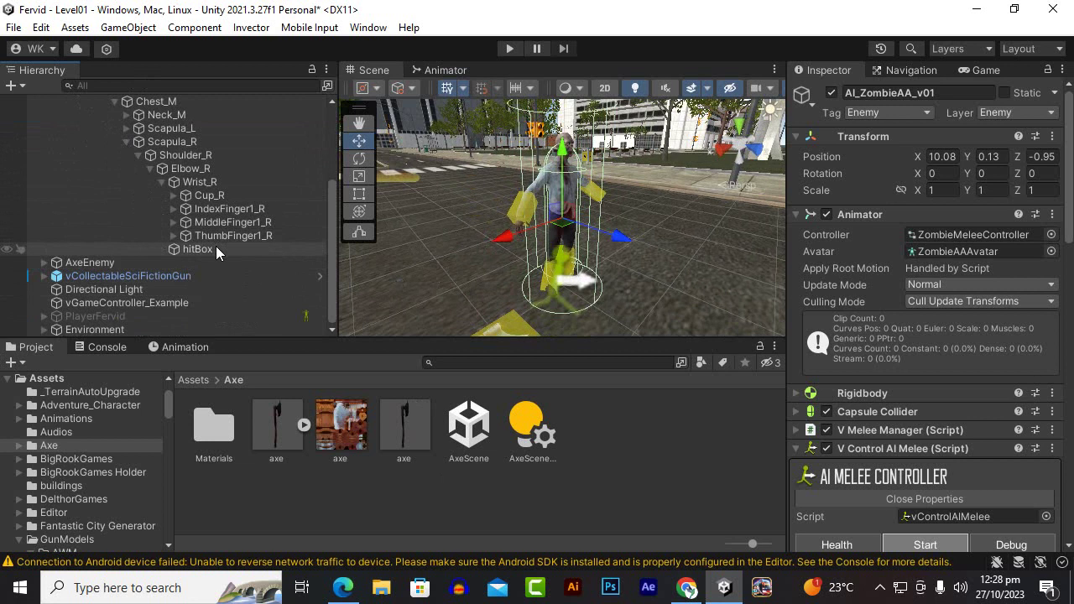
Step: Expand the zombie's Geo node to inspect its HeadHands and Clothes meshes, then collapse it
{"action": "left_click", "coordinate": [98, 262]}
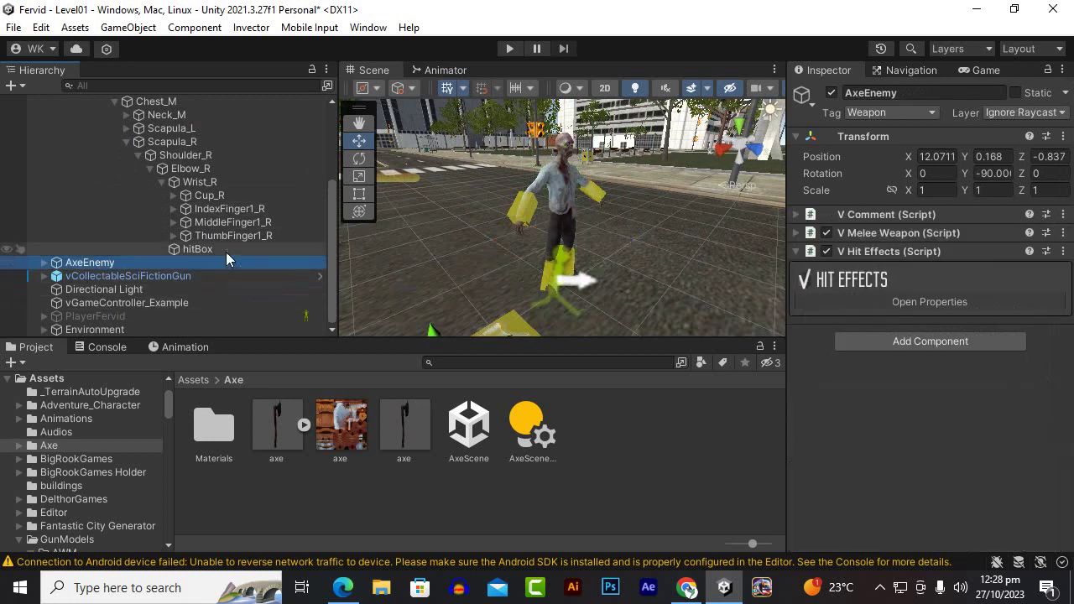
{"action": "scroll", "coordinate": [225, 249], "scroll_direction": "up", "scroll_amount": 5}
{"action": "scroll", "coordinate": [225, 248], "scroll_direction": "down", "scroll_amount": 4}
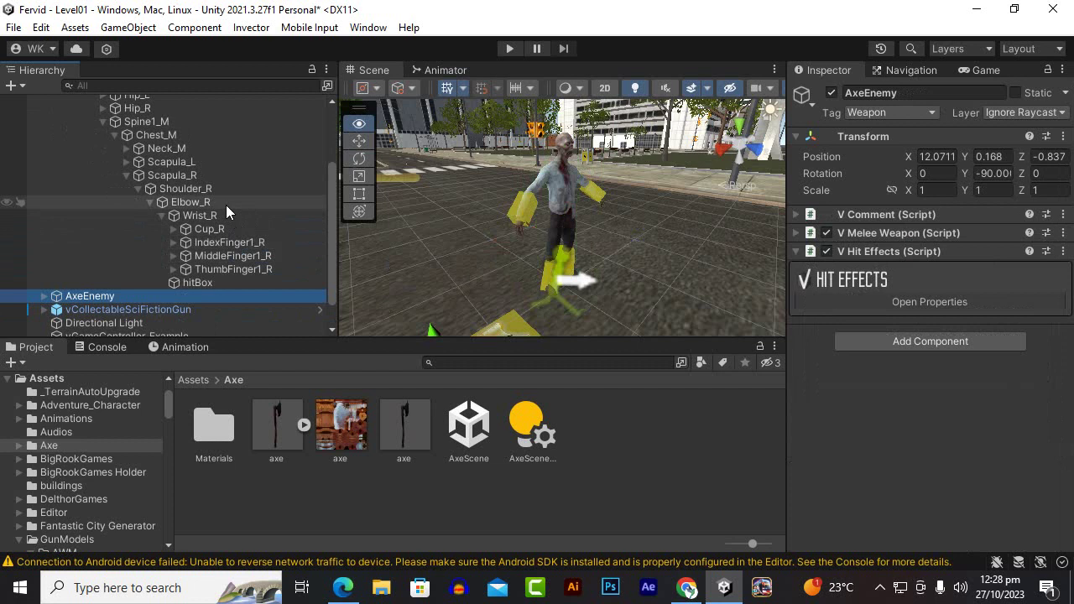
{"action": "scroll", "coordinate": [193, 220], "scroll_direction": "up", "scroll_amount": 3}
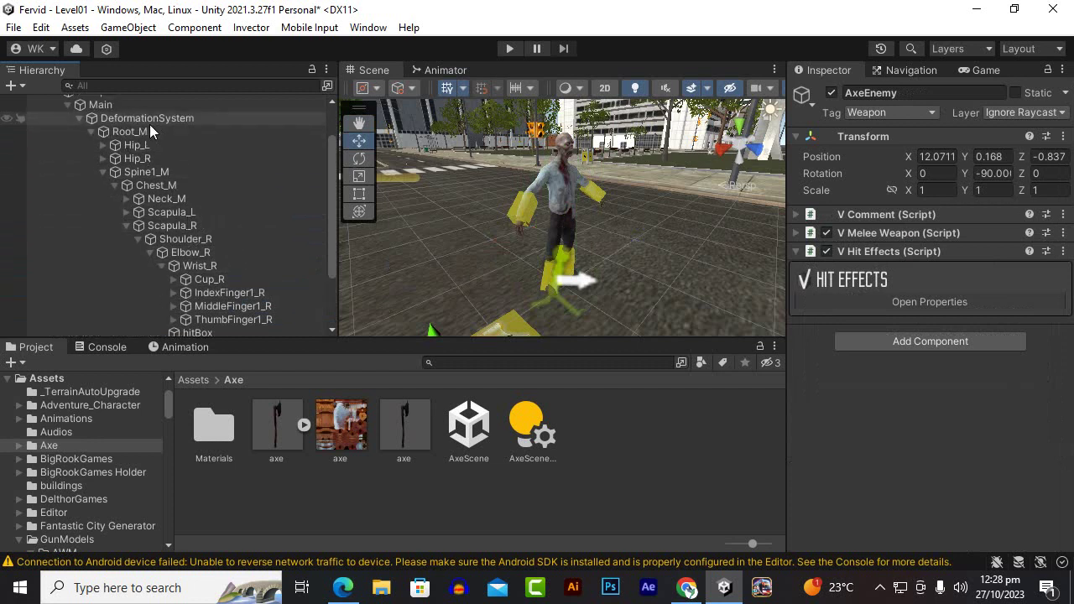
{"action": "scroll", "coordinate": [149, 124], "scroll_direction": "up", "scroll_amount": 3}
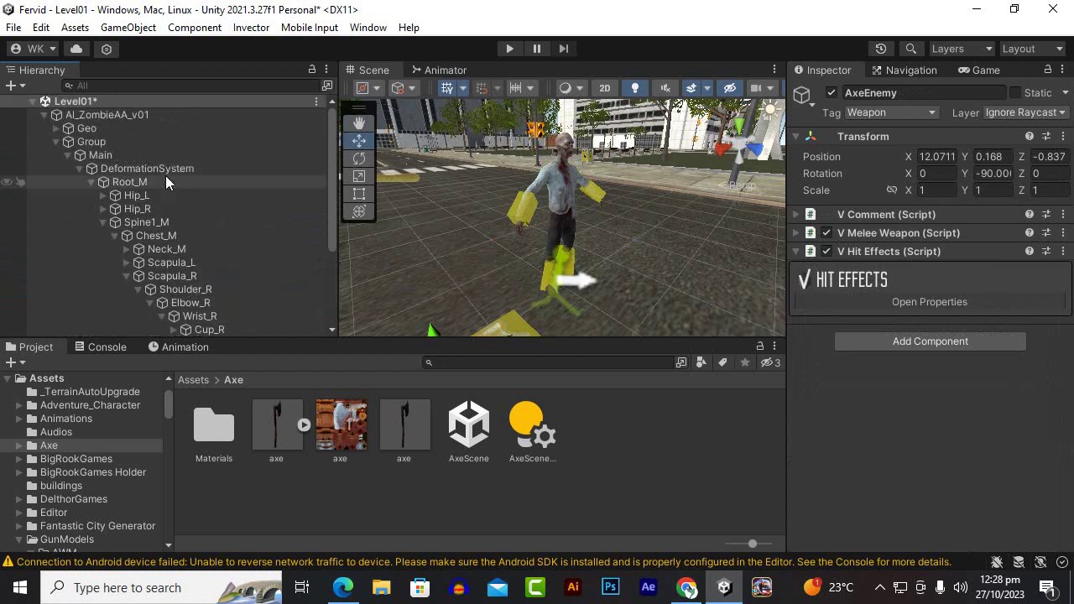
{"action": "left_click", "coordinate": [56, 141]}
{"action": "left_click", "coordinate": [58, 129]}
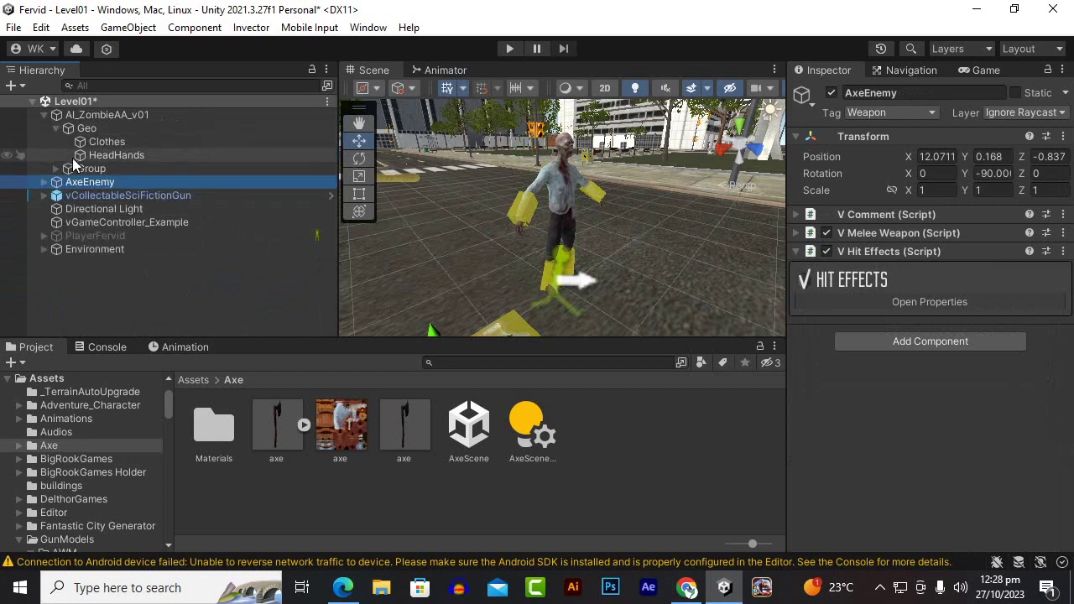
{"action": "left_click", "coordinate": [121, 159]}
{"action": "left_click", "coordinate": [126, 142]}
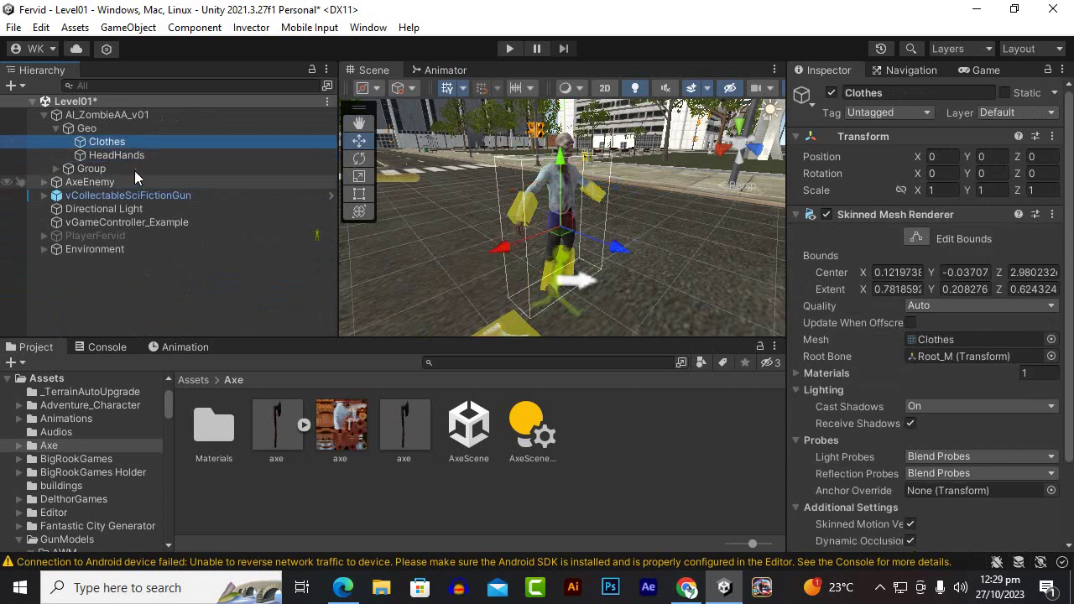
{"action": "left_click", "coordinate": [55, 129]}
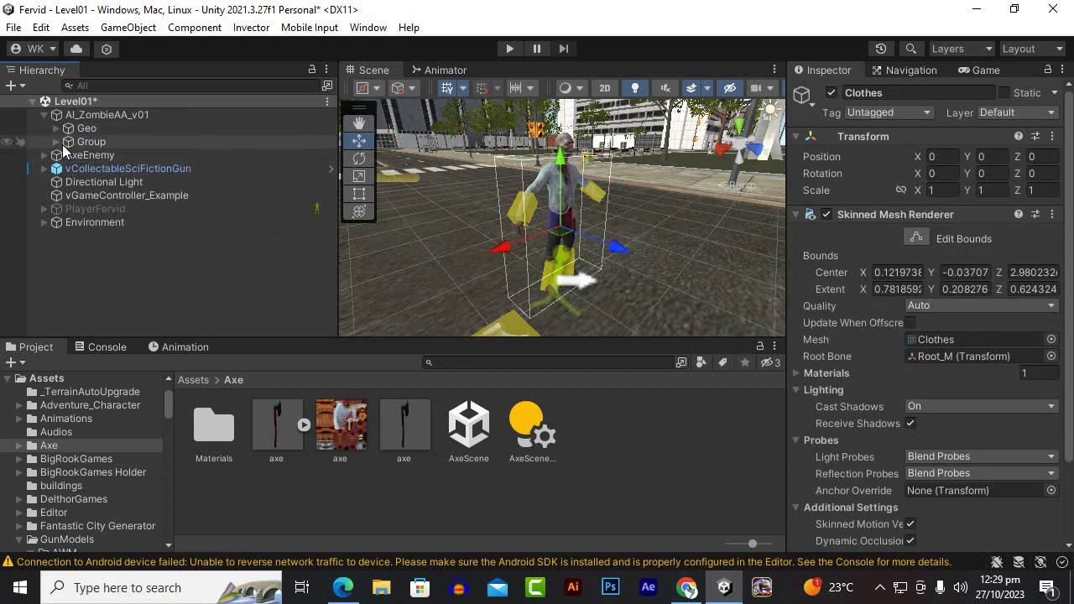
Step: Expand the zombie's Group skeleton and inspect Elbow_R's vMeleeAttackObject settings
{"action": "left_click", "coordinate": [56, 142]}
{"action": "scroll", "coordinate": [168, 262], "scroll_direction": "down", "scroll_amount": 3}
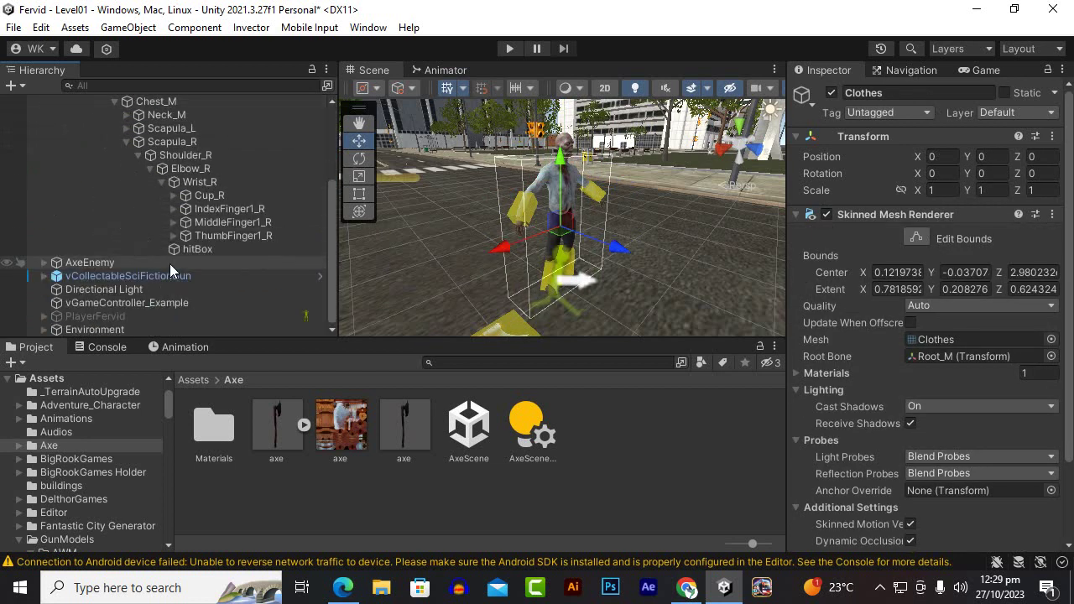
{"action": "scroll", "coordinate": [169, 263], "scroll_direction": "up", "scroll_amount": 3}
{"action": "left_click", "coordinate": [102, 196]}
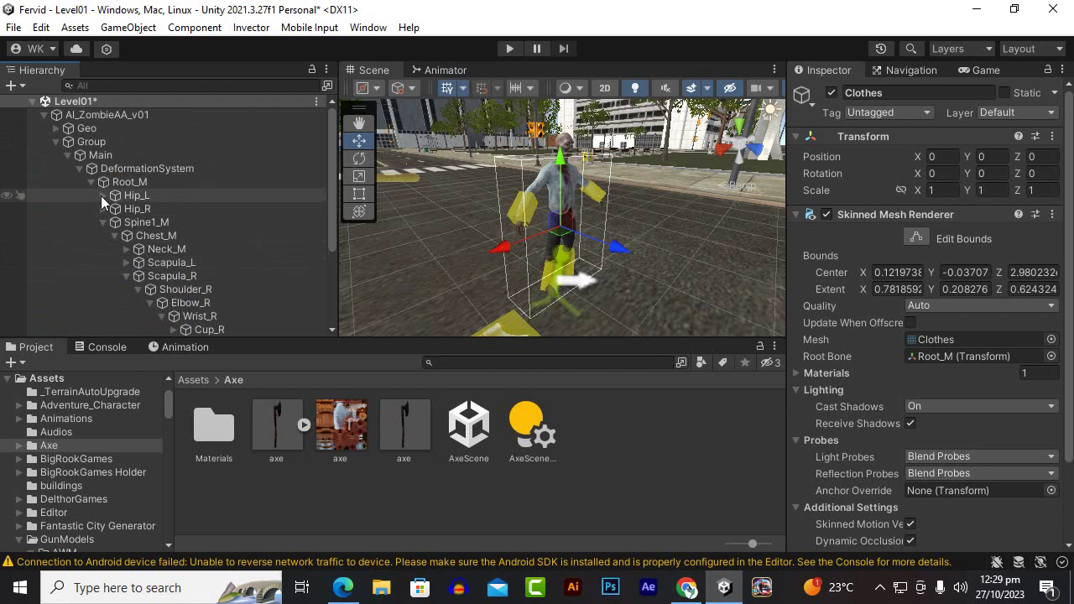
{"action": "left_click", "coordinate": [103, 223]}
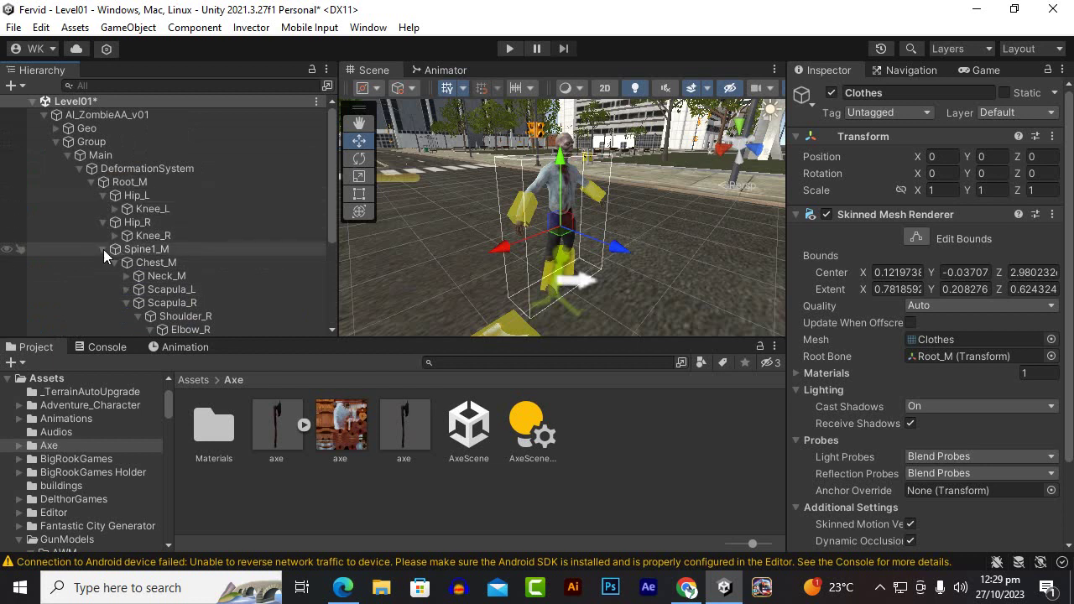
{"action": "scroll", "coordinate": [180, 240], "scroll_direction": "down", "scroll_amount": 5}
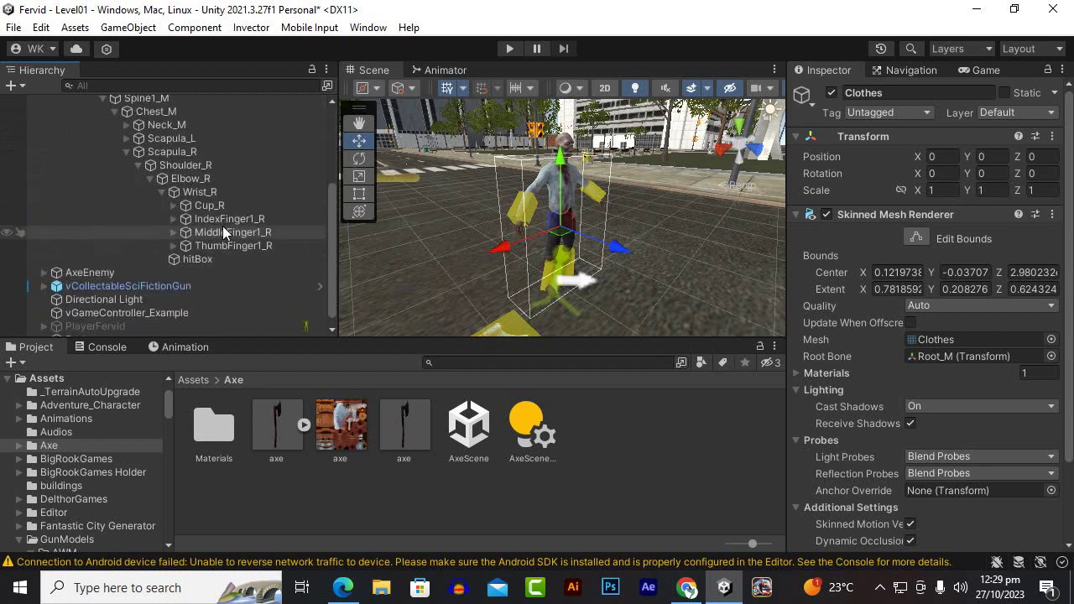
{"action": "left_click", "coordinate": [205, 179]}
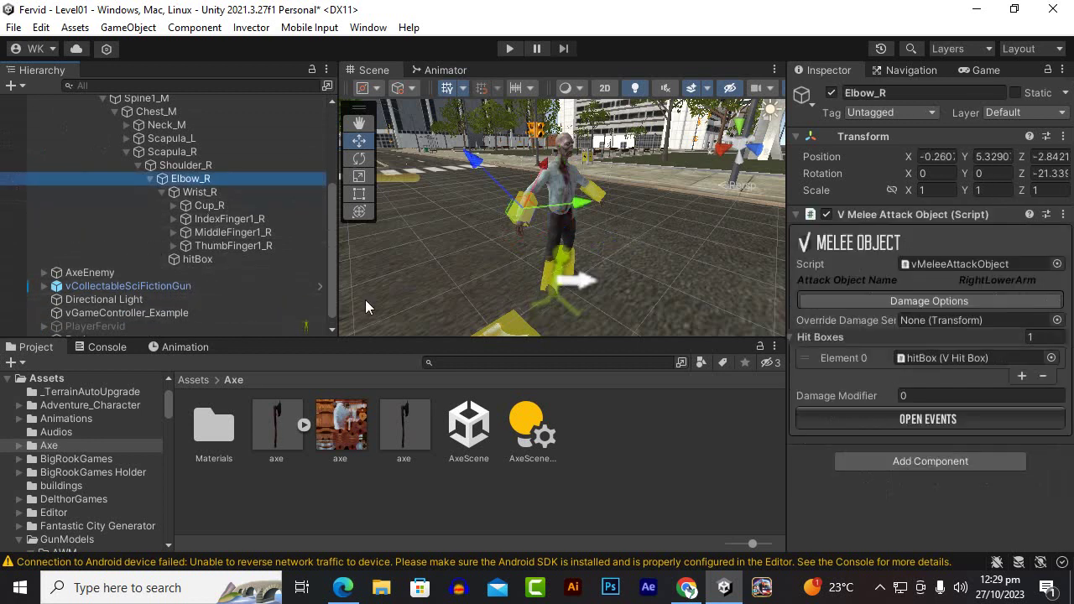
Step: Inspect Wrist_R, Cup_R, IndexFinger1_R, MiddleFinger1_R and ThumbFinger1_R, ending on the hitBox's vHitBox and Box Collider
{"action": "scroll", "coordinate": [535, 224], "scroll_direction": "up", "scroll_amount": 5}
{"action": "scroll", "coordinate": [535, 217], "scroll_direction": "up", "scroll_amount": 2}
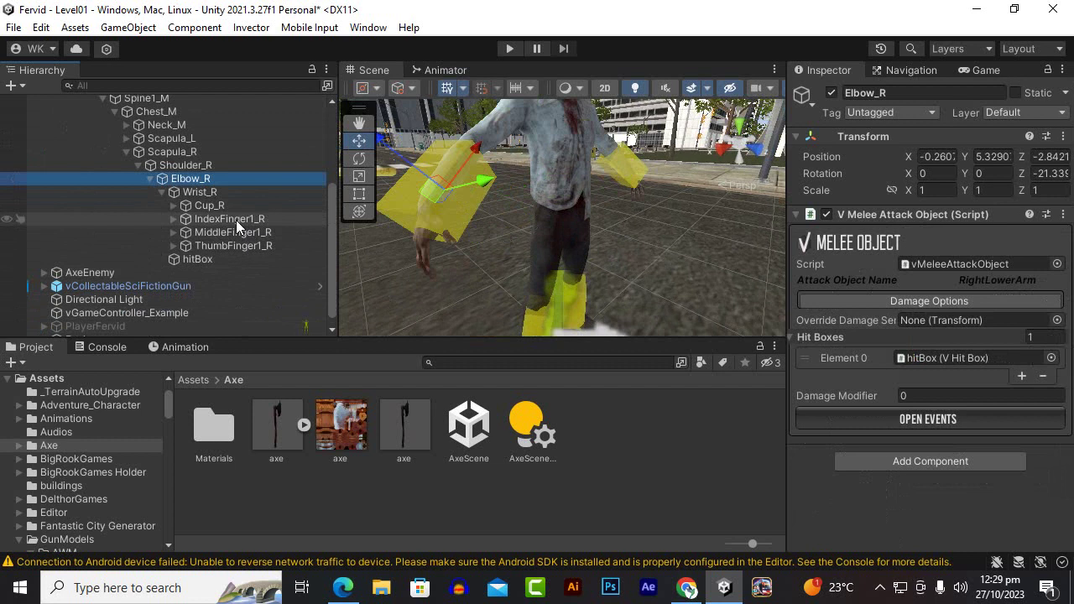
{"action": "left_click", "coordinate": [220, 192]}
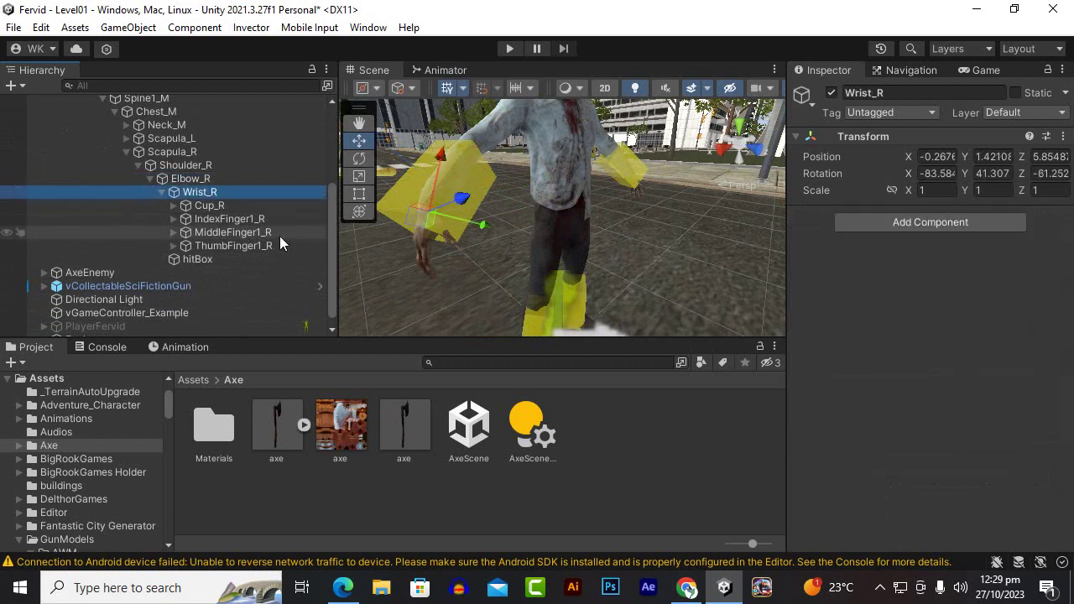
{"action": "left_click", "coordinate": [236, 204]}
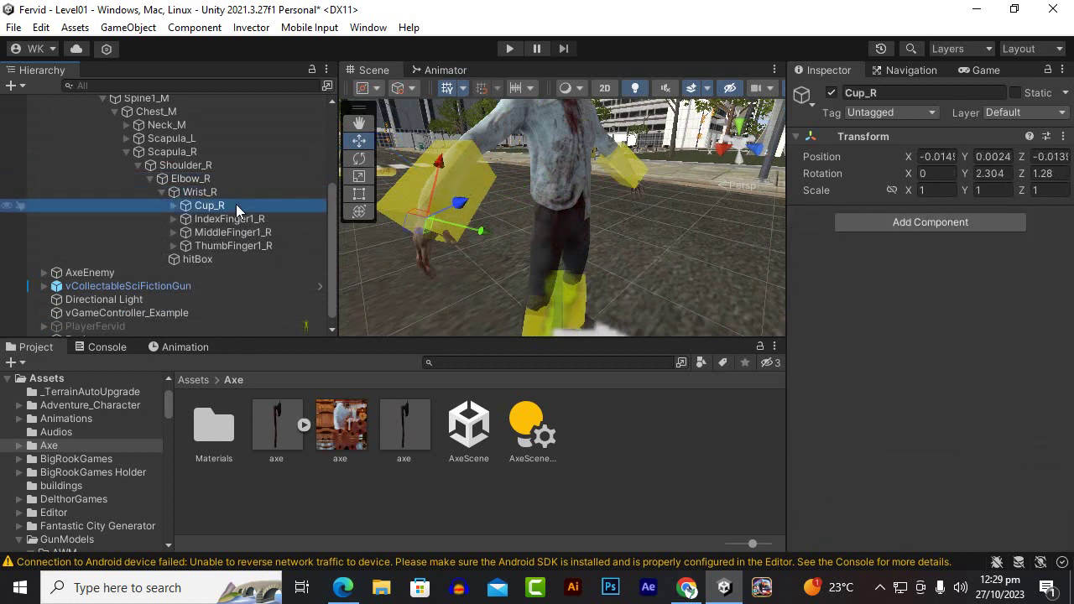
{"action": "scroll", "coordinate": [396, 256], "scroll_direction": "up", "scroll_amount": 2}
{"action": "mouse_move", "coordinate": [396, 256]}
{"action": "left_mouse_down", "text": "alt"}
{"action": "mouse_move", "coordinate": [710, 225]}
{"action": "mouse_move", "coordinate": [546, 251]}
{"action": "left_mouse_up", "text": "alt"}
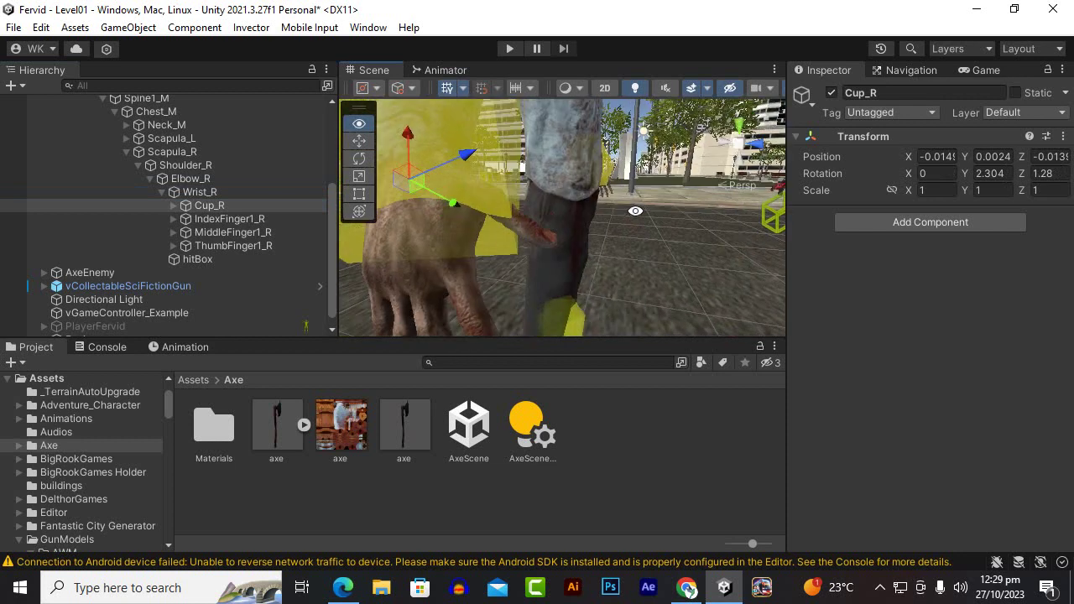
{"action": "left_click", "coordinate": [243, 221]}
{"action": "left_click", "coordinate": [242, 231]}
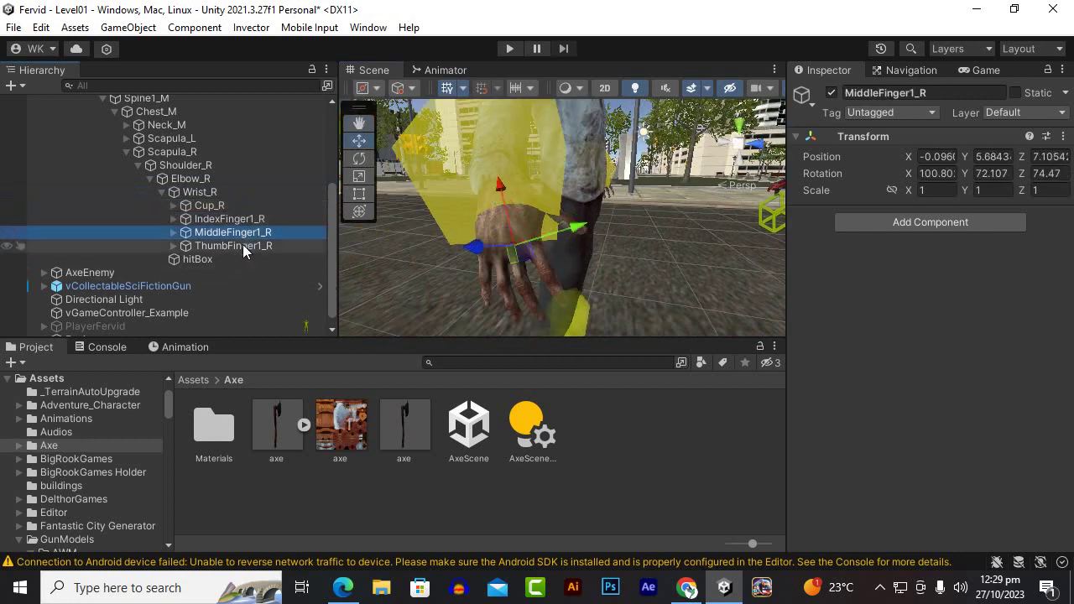
{"action": "left_click", "coordinate": [242, 245]}
{"action": "left_click", "coordinate": [246, 260]}
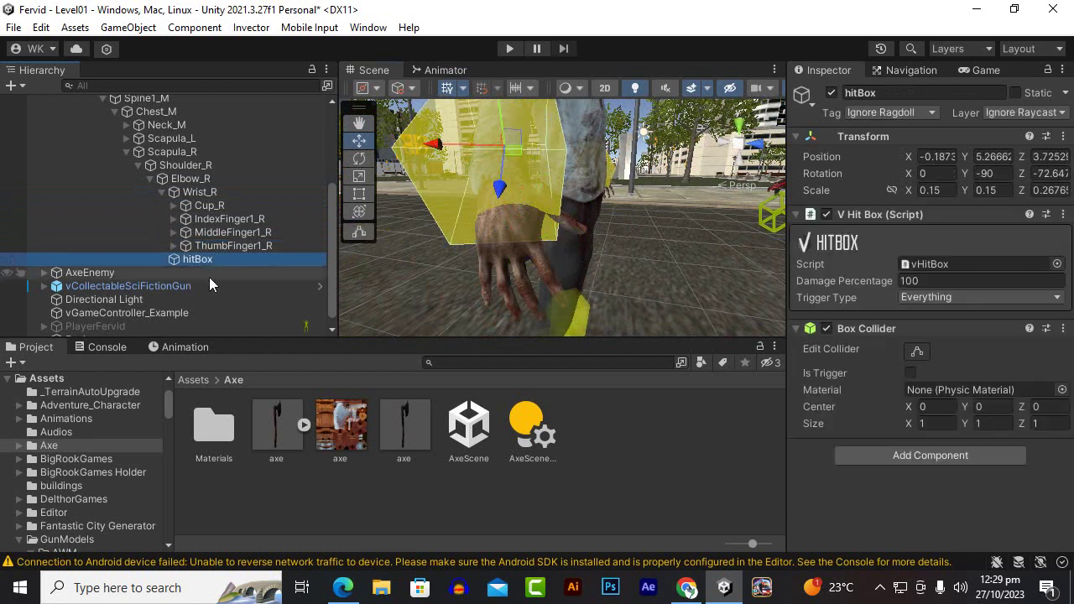
Step: Parent AxeEnemy under the Cup_R hand bone and reset its Position to 0, 0, 0
{"action": "mouse_move", "coordinate": [87, 272]}
{"action": "left_mouse_down"}
{"action": "mouse_move", "coordinate": [231, 225]}
{"action": "mouse_move", "coordinate": [210, 206]}
{"action": "left_mouse_up"}
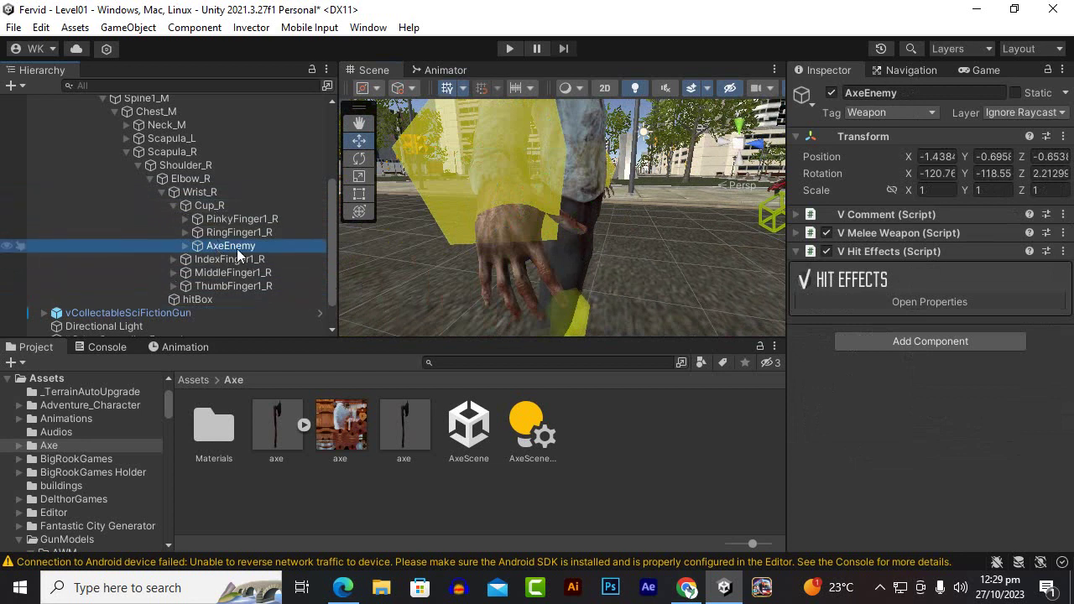
{"action": "scroll", "coordinate": [454, 290], "scroll_direction": "down", "scroll_amount": 3}
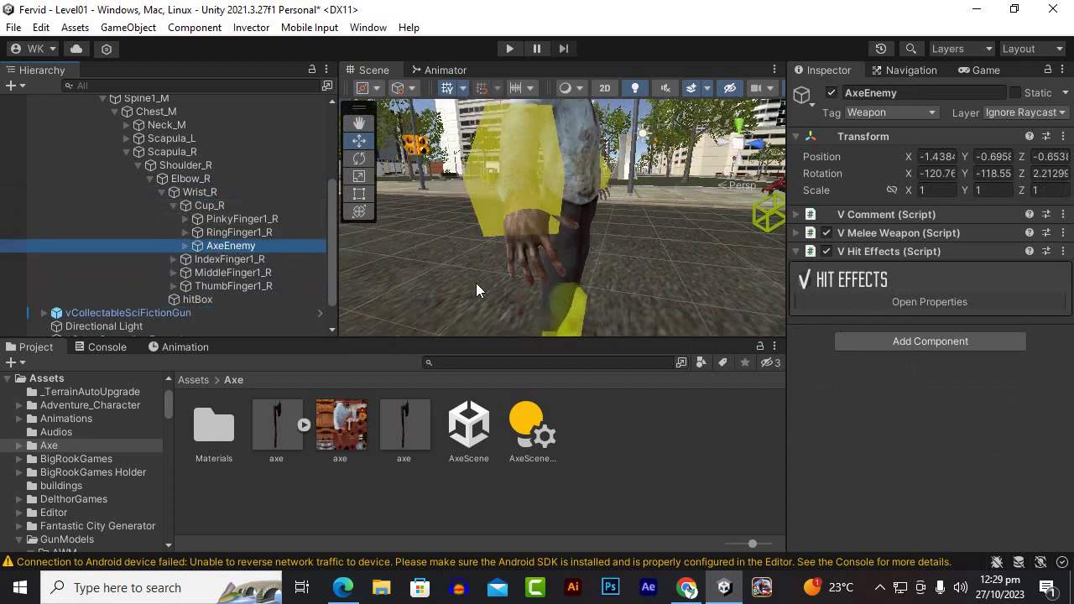
{"action": "left_click", "coordinate": [939, 157]}
{"action": "type", "text": "0"}
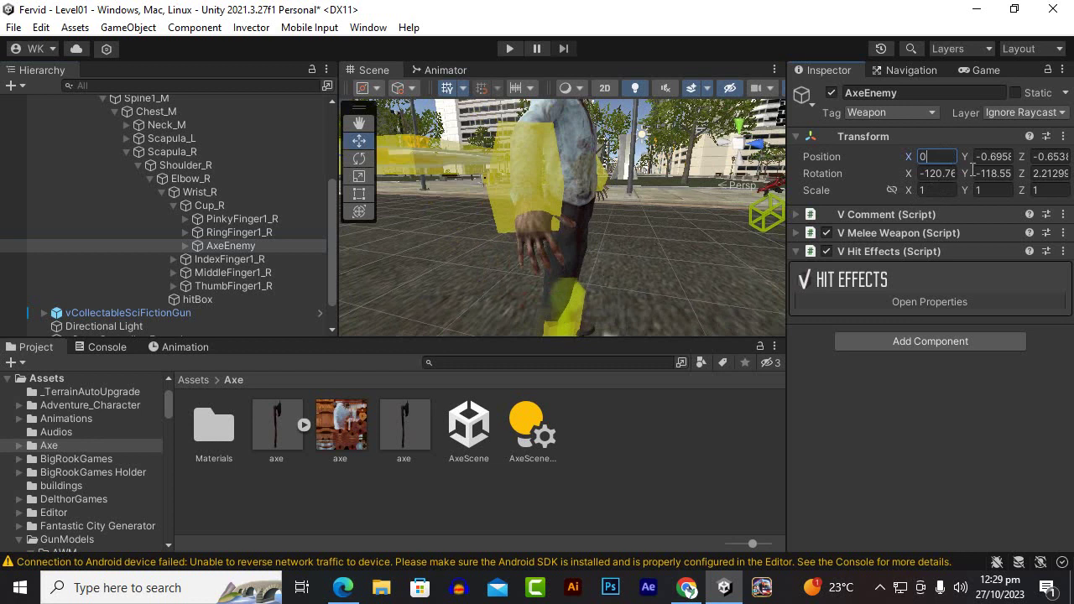
{"action": "key", "text": "Tab"}
{"action": "type", "text": "0"}
{"action": "key", "text": "Tab"}
{"action": "type", "text": "0"}
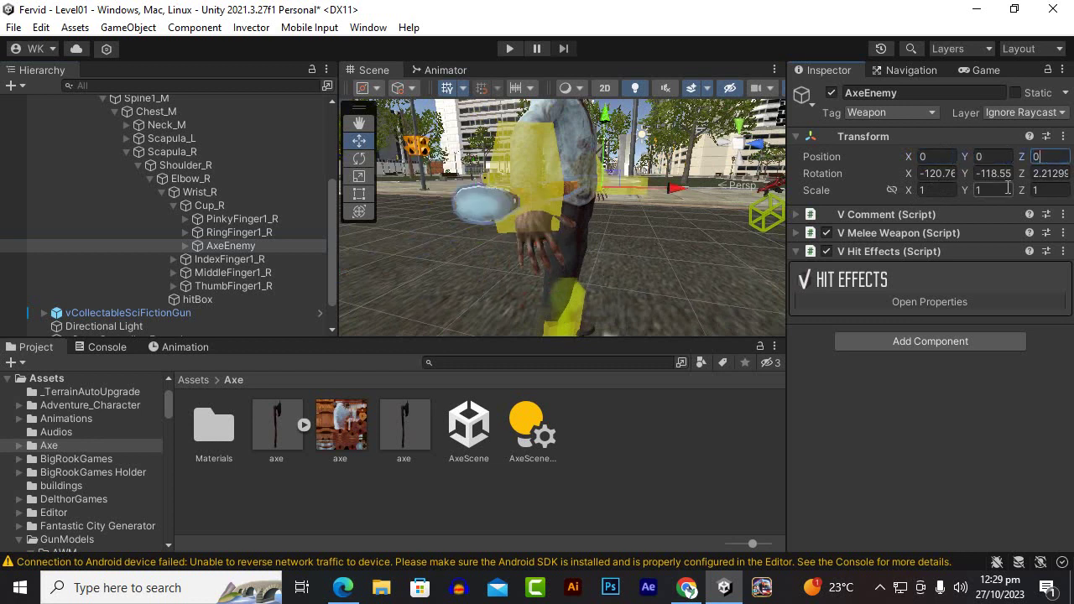
{"action": "key", "text": "Return"}
Step: Frame the axe and rotate it roughly into the zombie's hand
{"action": "key", "text": "f"}
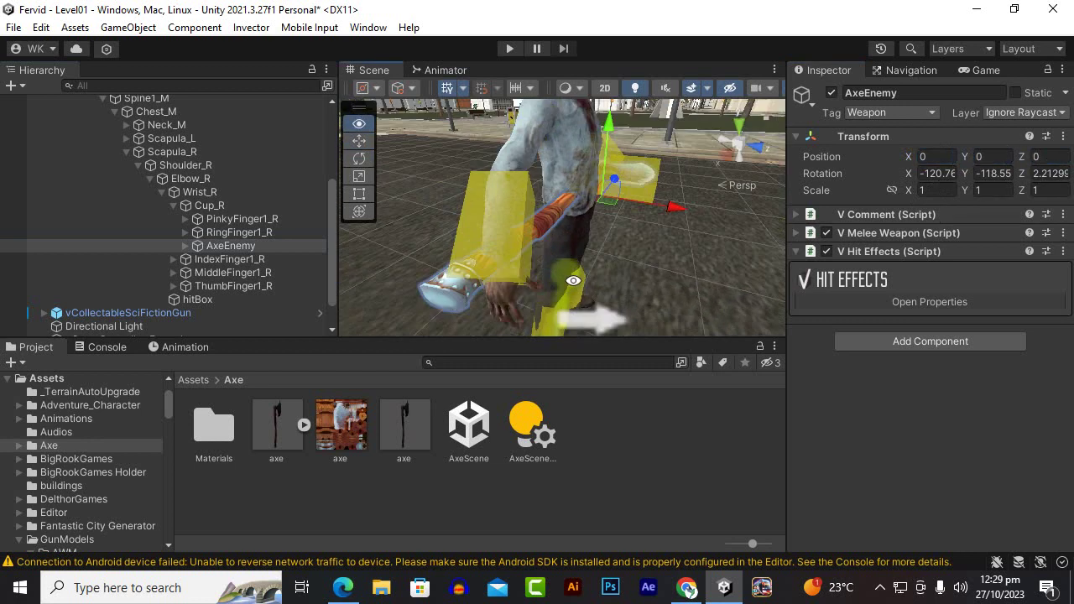
{"action": "mouse_move", "coordinate": [596, 247]}
{"action": "left_mouse_down", "text": "alt"}
{"action": "mouse_move", "coordinate": [513, 238]}
{"action": "mouse_move", "coordinate": [592, 213]}
{"action": "left_mouse_up", "text": "alt"}
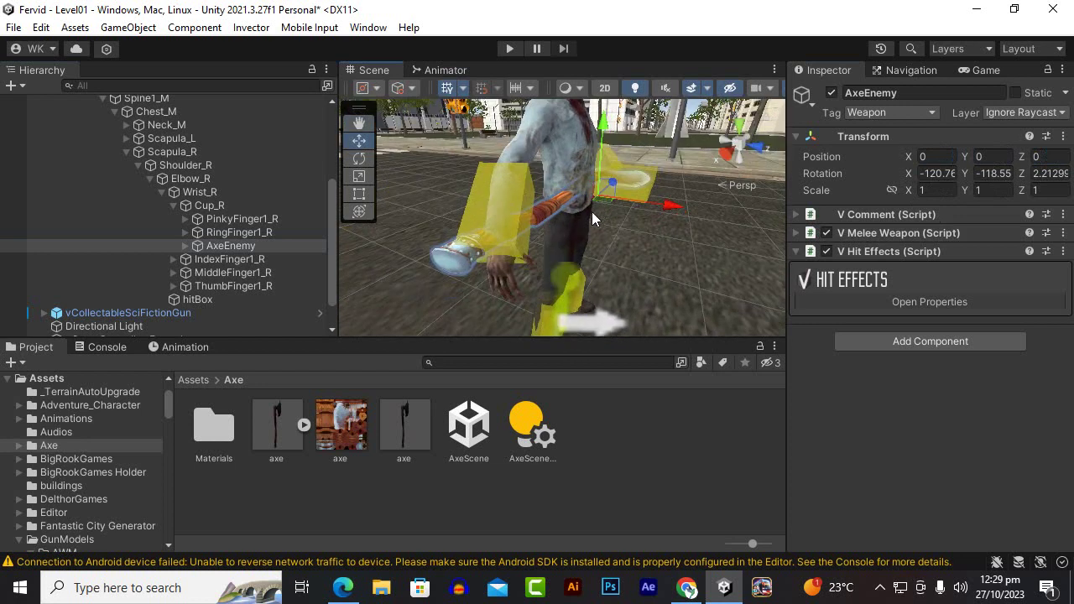
{"action": "left_click", "coordinate": [361, 160]}
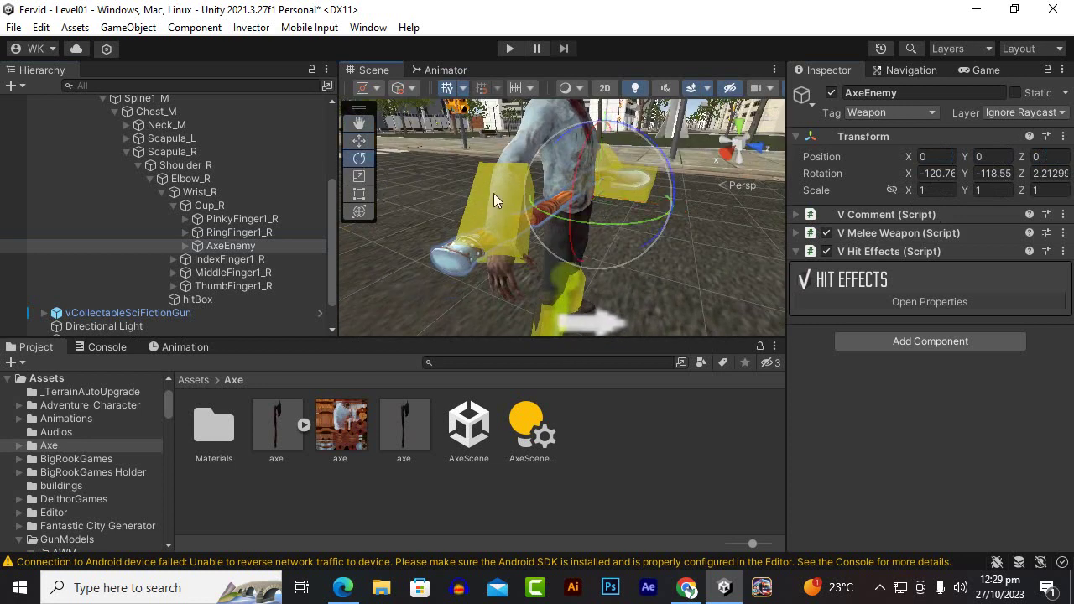
{"action": "mouse_move", "coordinate": [622, 224]}
{"action": "left_mouse_down"}
{"action": "mouse_move", "coordinate": [568, 237]}
{"action": "mouse_move", "coordinate": [454, 240]}
{"action": "left_mouse_up"}
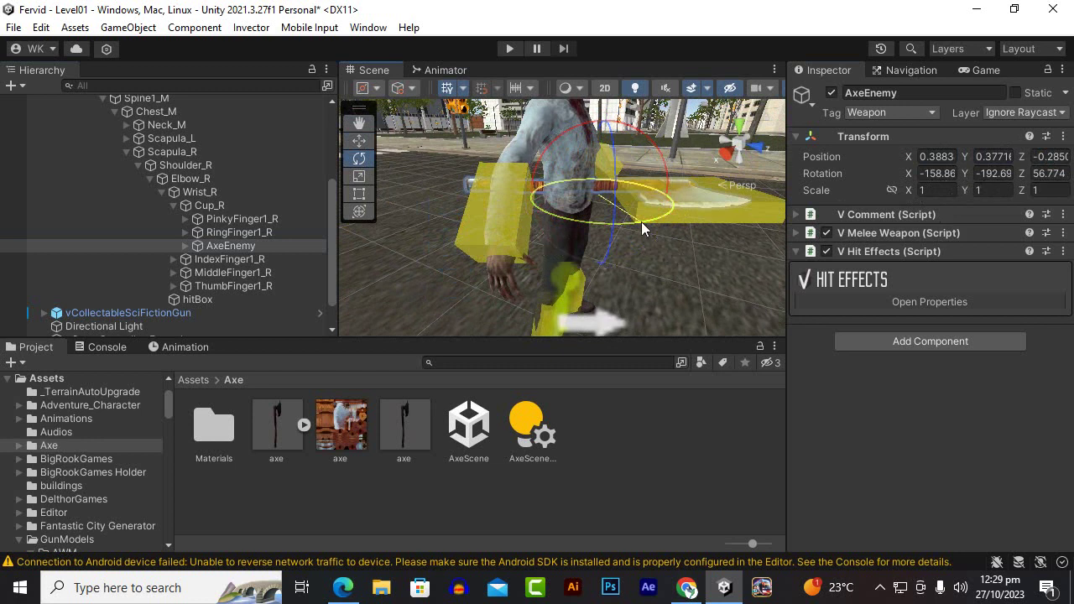
Step: Rotate the axe further and set its Rotation X to -180
{"action": "left_click_drag", "start_coordinate": [641, 221], "coordinate": [565, 213]}
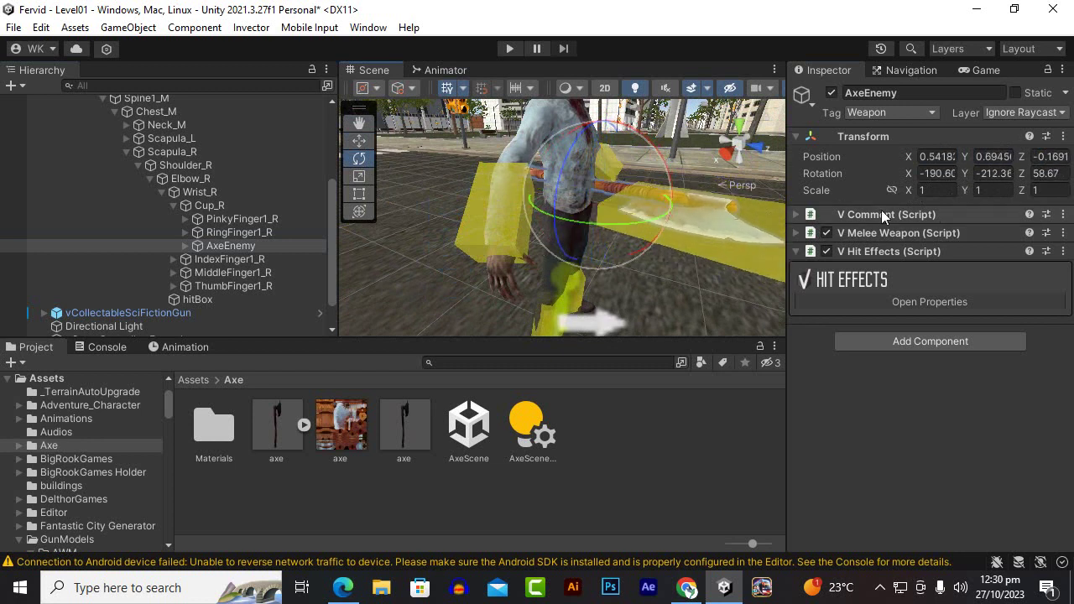
{"action": "left_click", "coordinate": [934, 173]}
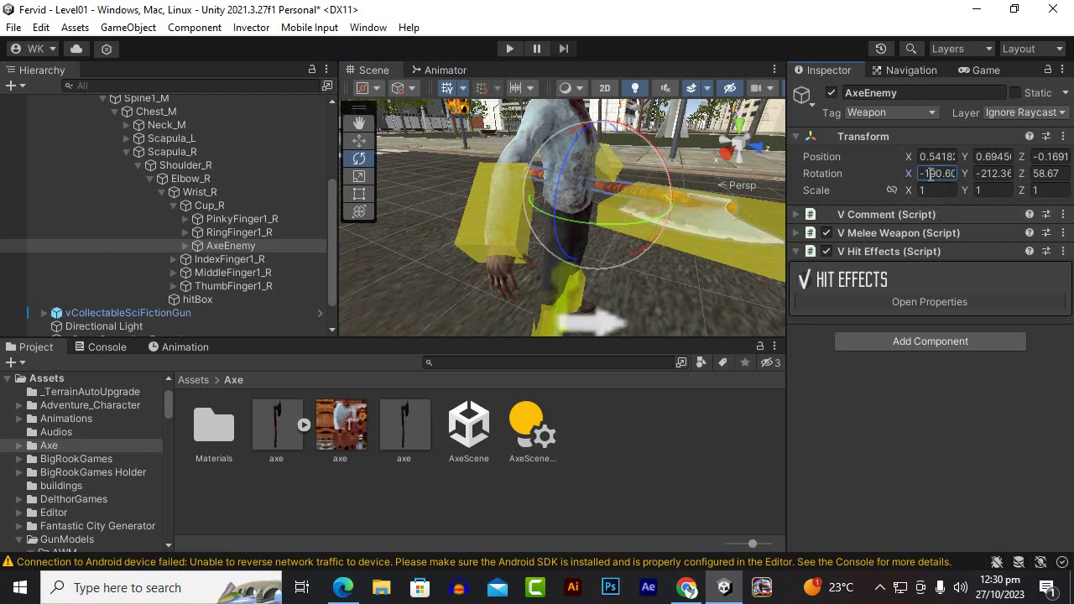
{"action": "left_click_drag", "start_coordinate": [935, 170], "coordinate": [970, 185]}
{"action": "type", "text": "-180"}
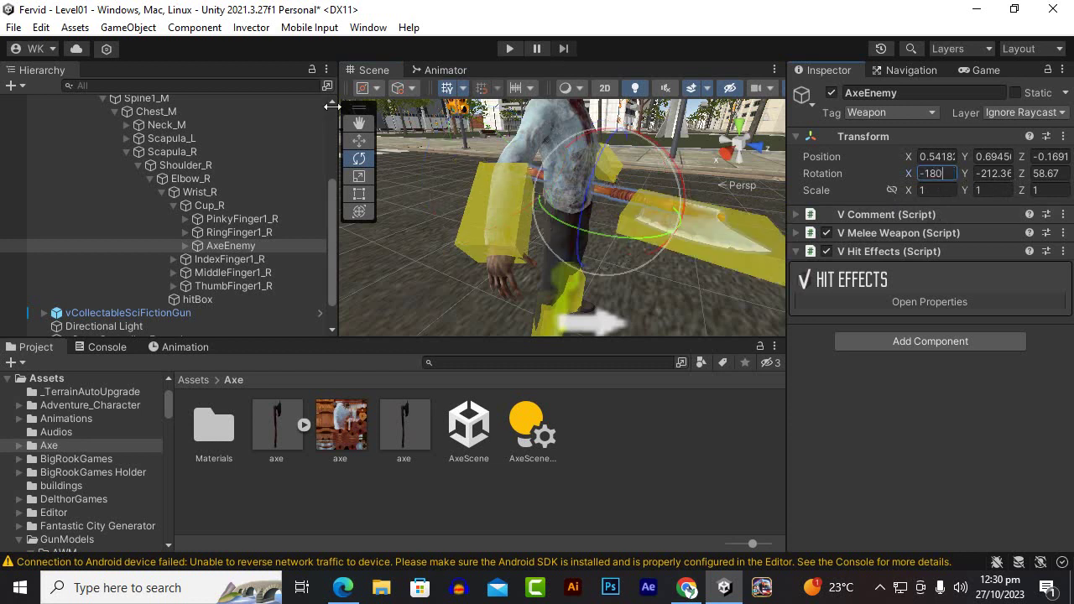
Step: Move the axe toward the zombie's hand and slide it into the palm
{"action": "left_click", "coordinate": [360, 140]}
{"action": "left_click_drag", "start_coordinate": [657, 251], "coordinate": [582, 289], "text": "alt"}
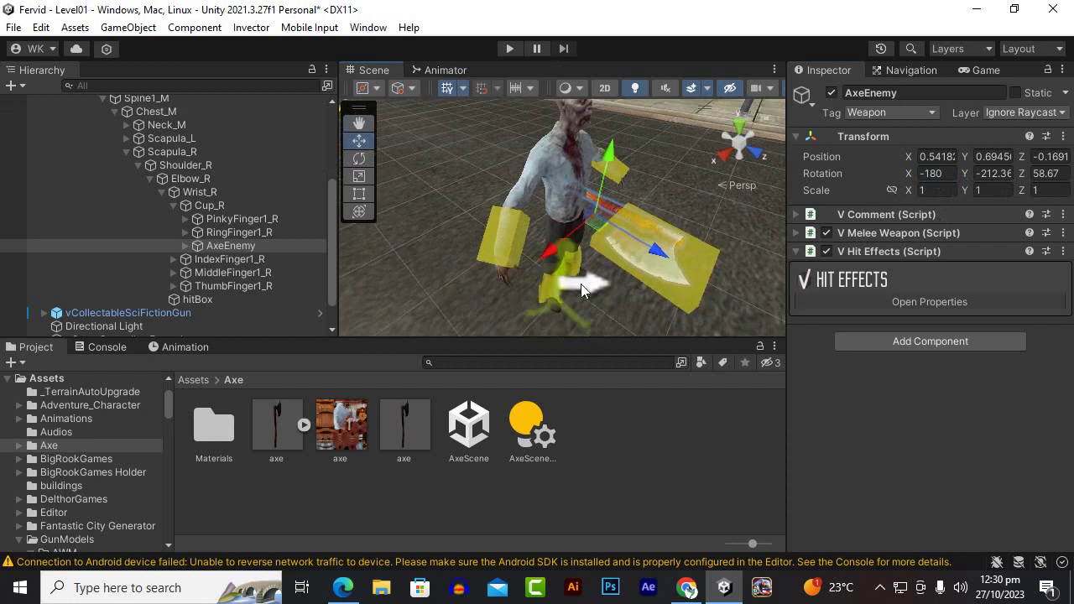
{"action": "mouse_move", "coordinate": [550, 253]}
{"action": "left_mouse_down"}
{"action": "mouse_move", "coordinate": [431, 335]}
{"action": "mouse_move", "coordinate": [754, 182]}
{"action": "mouse_move", "coordinate": [610, 261]}
{"action": "left_mouse_up"}
{"action": "scroll", "coordinate": [610, 261], "scroll_direction": "up", "scroll_amount": 5}
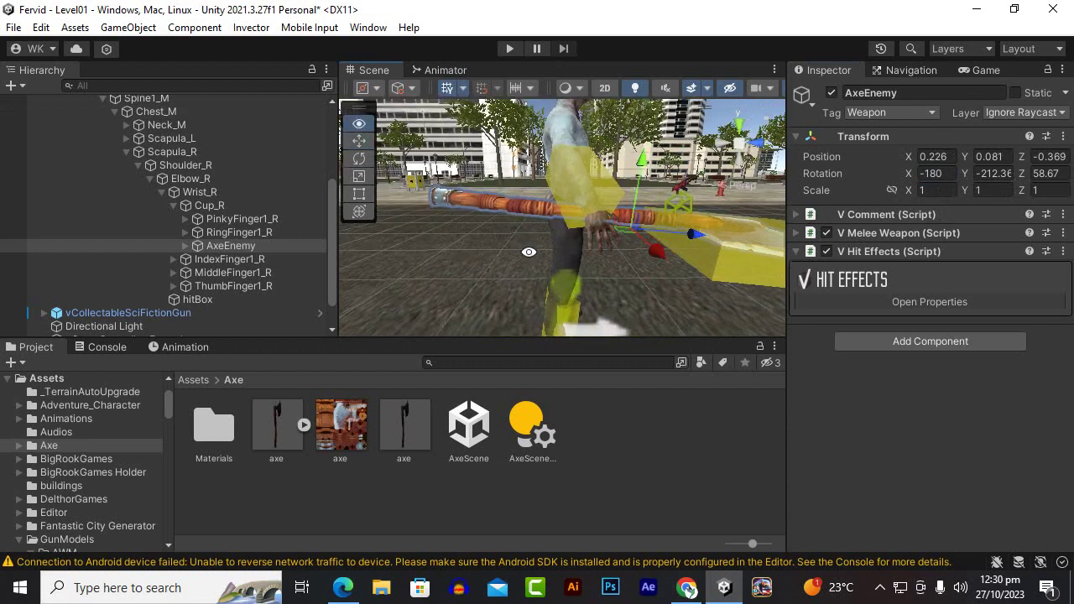
{"action": "scroll", "coordinate": [555, 283], "scroll_direction": "up", "scroll_amount": 3}
{"action": "left_click_drag", "start_coordinate": [556, 283], "coordinate": [505, 307], "text": "alt"}
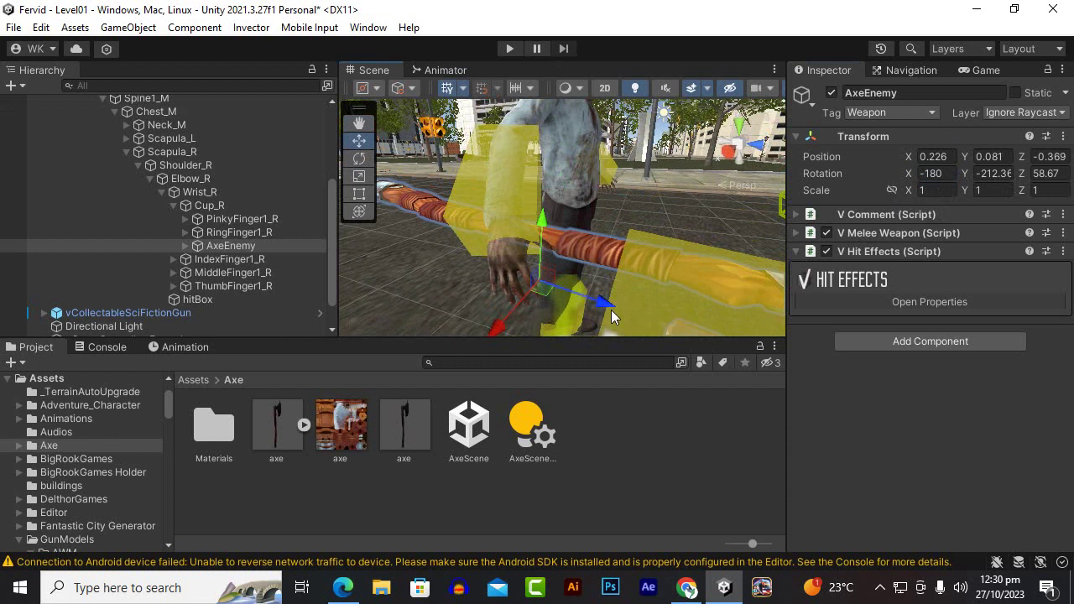
{"action": "left_click_drag", "start_coordinate": [611, 310], "coordinate": [897, 392]}
{"action": "scroll", "coordinate": [402, 228], "scroll_direction": "down", "scroll_amount": 5}
{"action": "mouse_move", "coordinate": [402, 228]}
{"action": "left_mouse_down", "text": "alt"}
{"action": "mouse_move", "coordinate": [642, 311]}
{"action": "mouse_move", "coordinate": [491, 283]}
{"action": "mouse_move", "coordinate": [476, 292]}
{"action": "mouse_move", "coordinate": [477, 266]}
{"action": "mouse_move", "coordinate": [432, 230]}
{"action": "left_mouse_up", "text": "alt"}
{"action": "scroll", "coordinate": [523, 291], "scroll_direction": "up", "scroll_amount": 2}
Step: Tilt and nudge the axe into the grip, reaching rotation -180, -212.36, 20.92 and position -0.005, 0.056, -0.064
{"action": "key", "text": "e"}
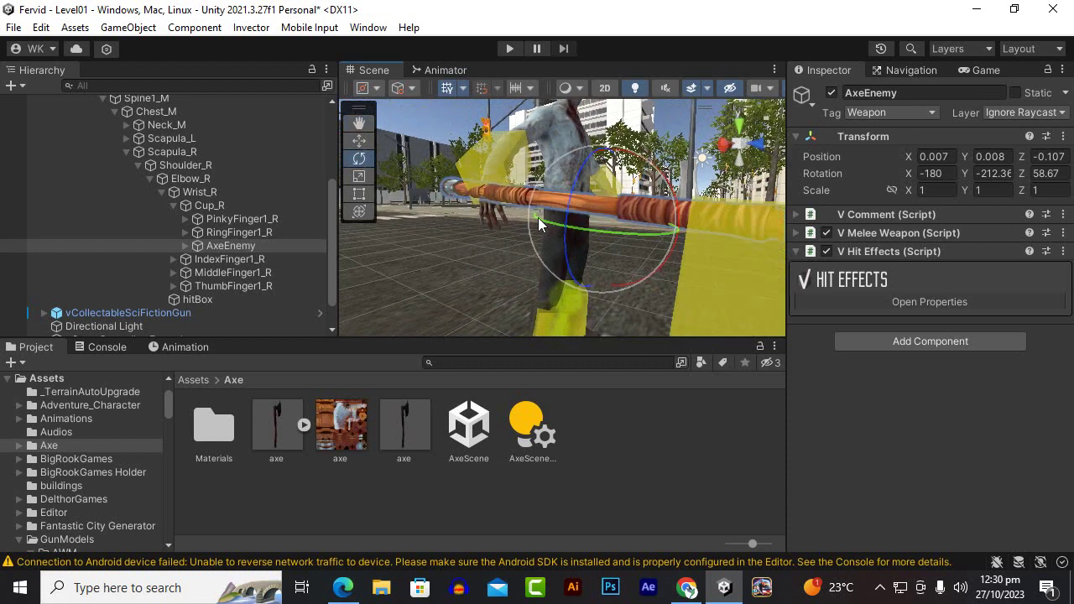
{"action": "mouse_move", "coordinate": [567, 199]}
{"action": "left_mouse_down"}
{"action": "mouse_move", "coordinate": [581, 274]}
{"action": "mouse_move", "coordinate": [432, 276]}
{"action": "left_mouse_up"}
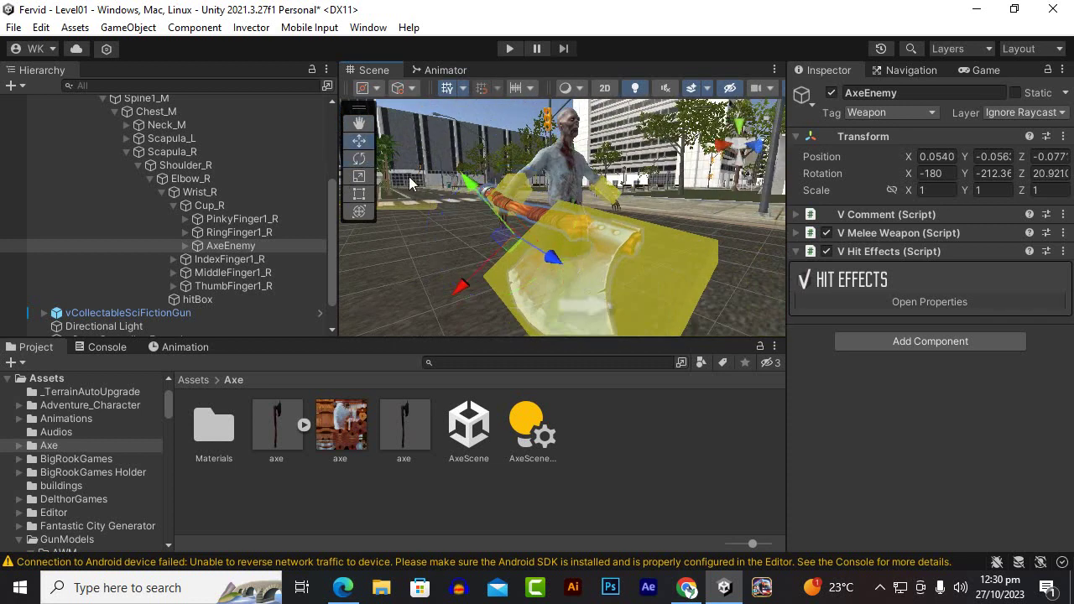
{"action": "scroll", "coordinate": [556, 232], "scroll_direction": "up", "scroll_amount": 3}
{"action": "mouse_move", "coordinate": [556, 232]}
{"action": "left_mouse_down", "text": "alt"}
{"action": "mouse_move", "coordinate": [625, 200]}
{"action": "mouse_move", "coordinate": [732, 299]}
{"action": "mouse_move", "coordinate": [616, 261]}
{"action": "left_mouse_up", "text": "alt"}
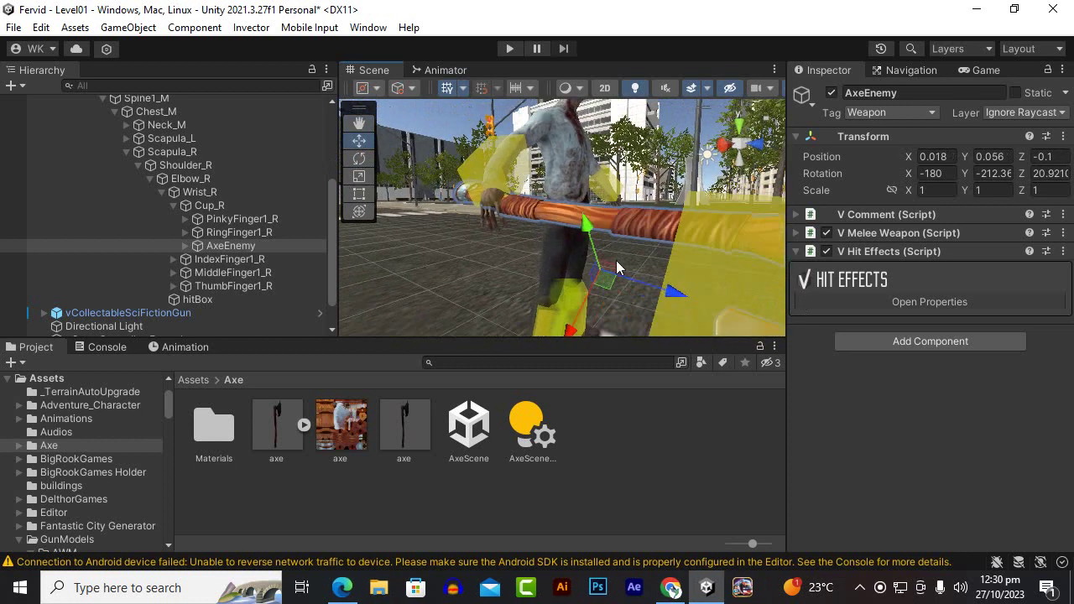
{"action": "mouse_move", "coordinate": [672, 291]}
{"action": "left_mouse_down"}
{"action": "mouse_move", "coordinate": [694, 302]}
{"action": "mouse_move", "coordinate": [368, 228]}
{"action": "mouse_move", "coordinate": [525, 70]}
{"action": "left_mouse_up"}
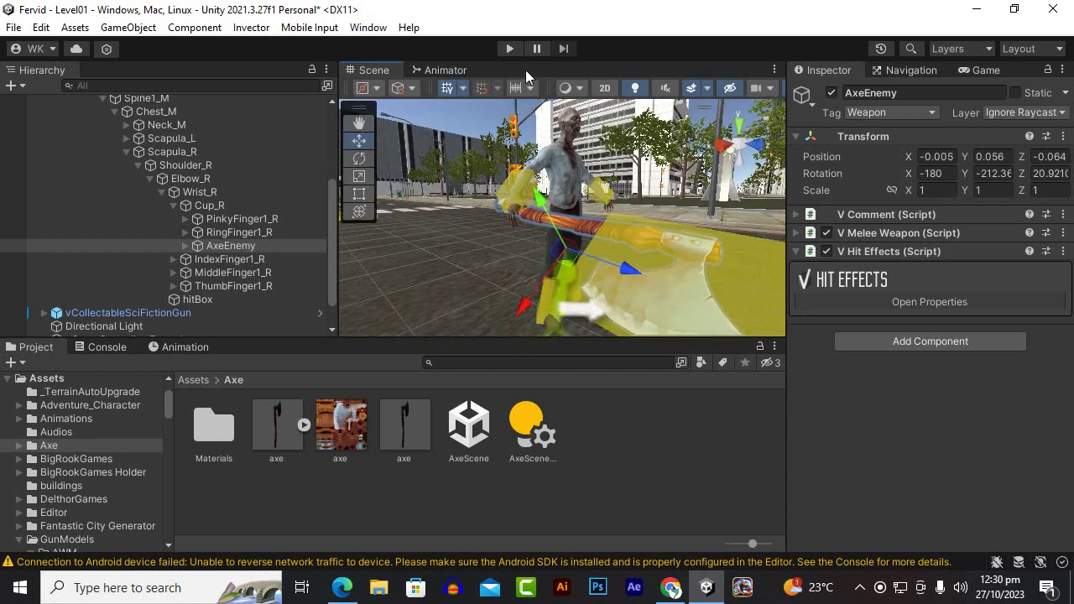
Step: Show a widened Game view beside the Scene and run the game with Play Maximized
{"action": "left_click", "coordinate": [510, 49]}
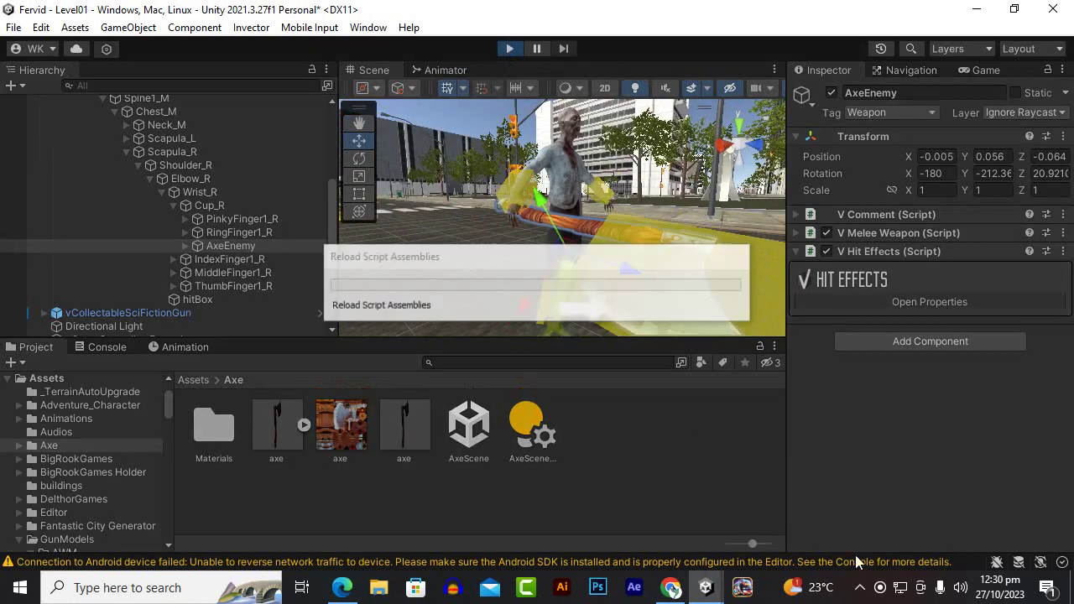
{"action": "left_click", "coordinate": [862, 591]}
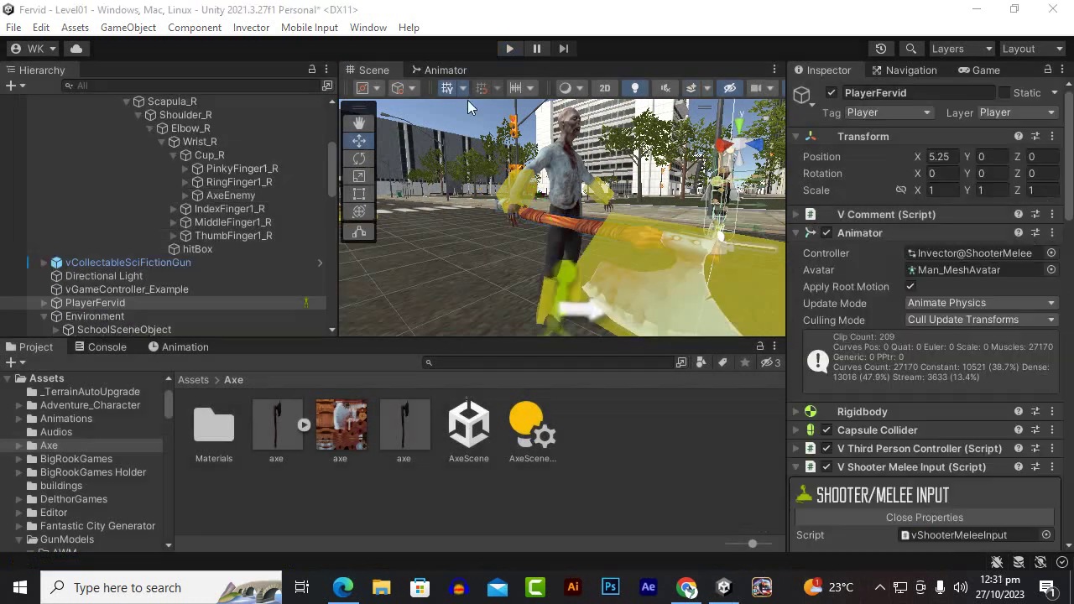
{"action": "scroll", "coordinate": [128, 326], "scroll_direction": "up", "scroll_amount": 5}
{"action": "scroll", "coordinate": [111, 264], "scroll_direction": "down", "scroll_amount": 10}
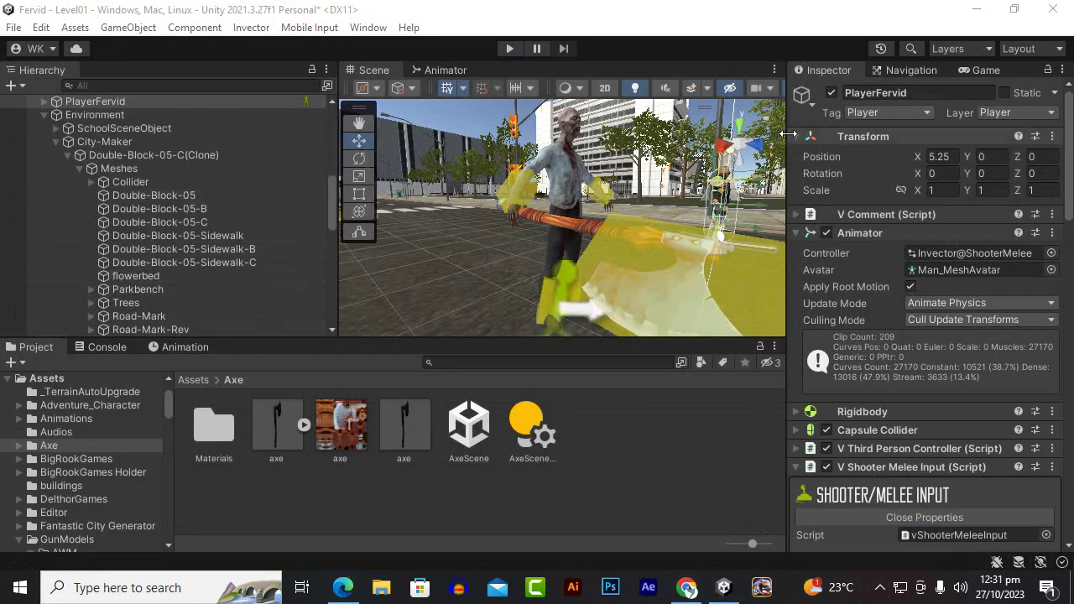
{"action": "left_click", "coordinate": [975, 72]}
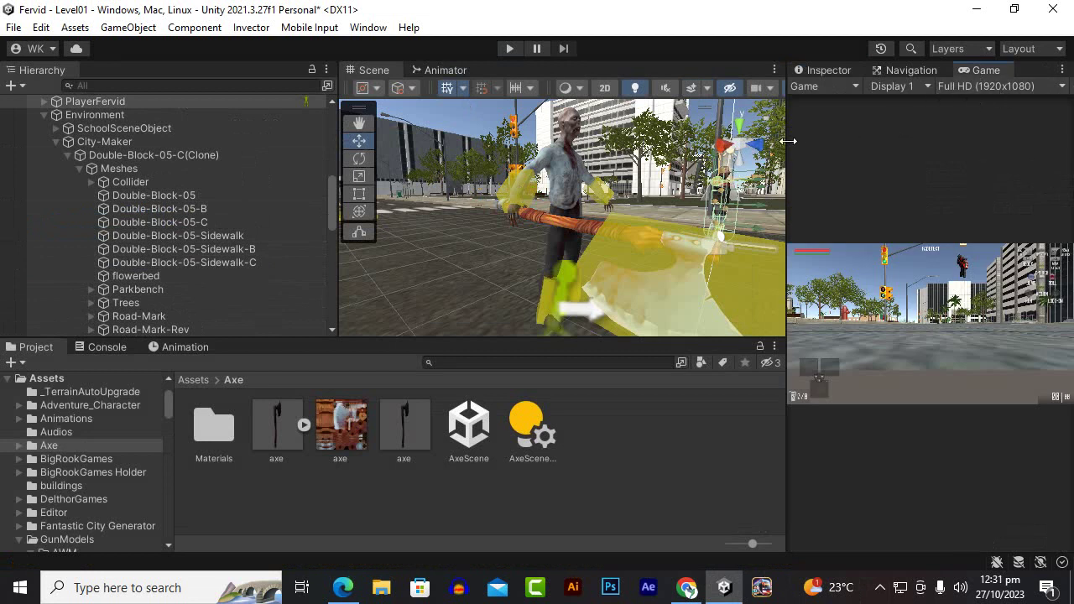
{"action": "left_click_drag", "start_coordinate": [789, 141], "coordinate": [654, 142]}
{"action": "left_click", "coordinate": [1066, 87]}
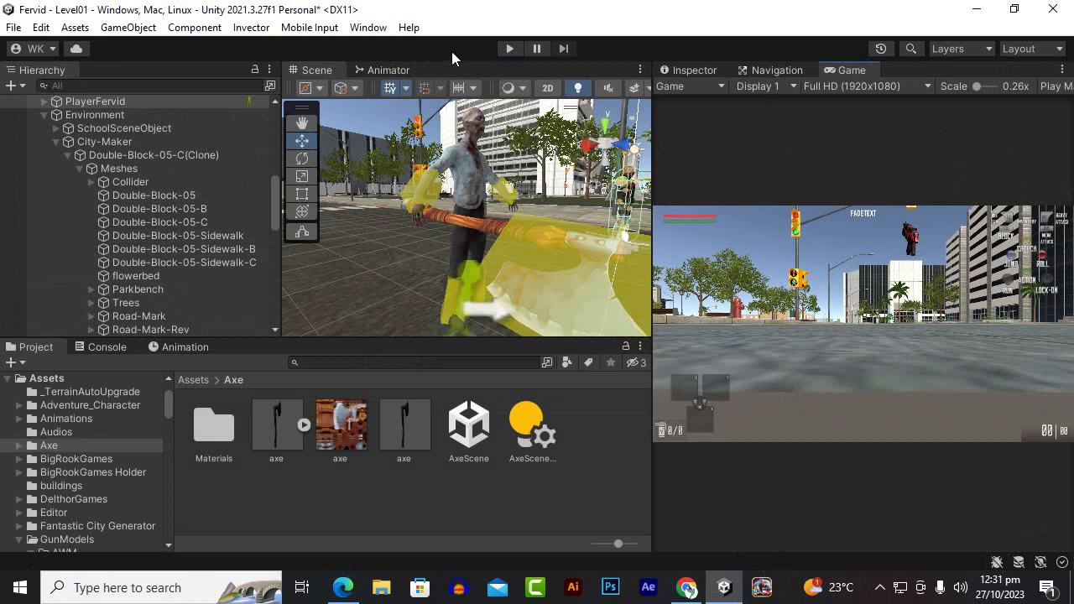
{"action": "left_click", "coordinate": [509, 48]}
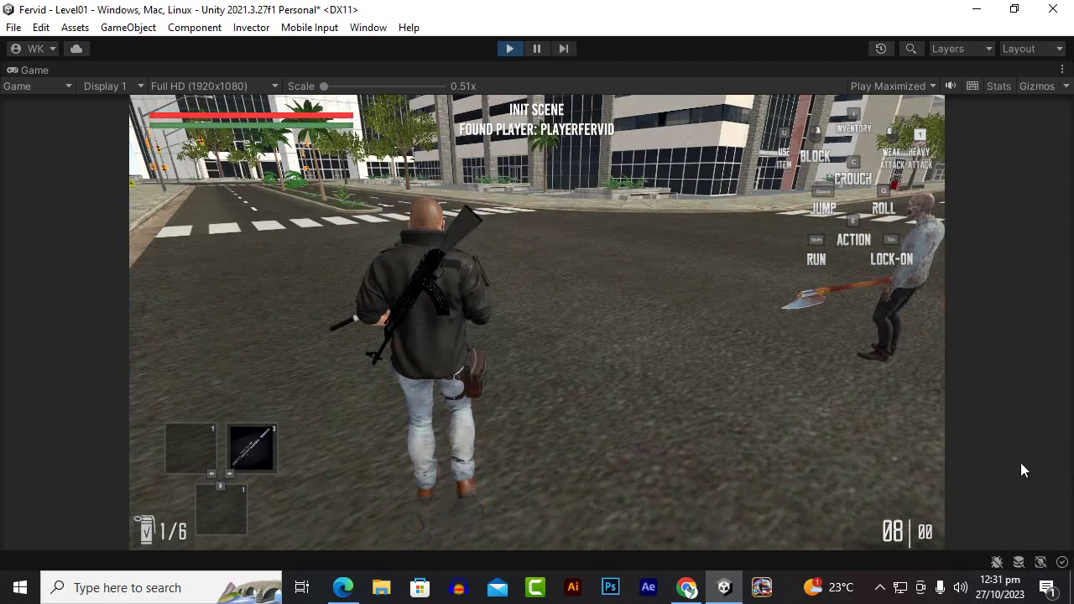
Step: Walk the player toward the zombie with W and S, watch it swing the axe, then stop Play mode
{"action": "left_click", "coordinate": [1020, 463]}
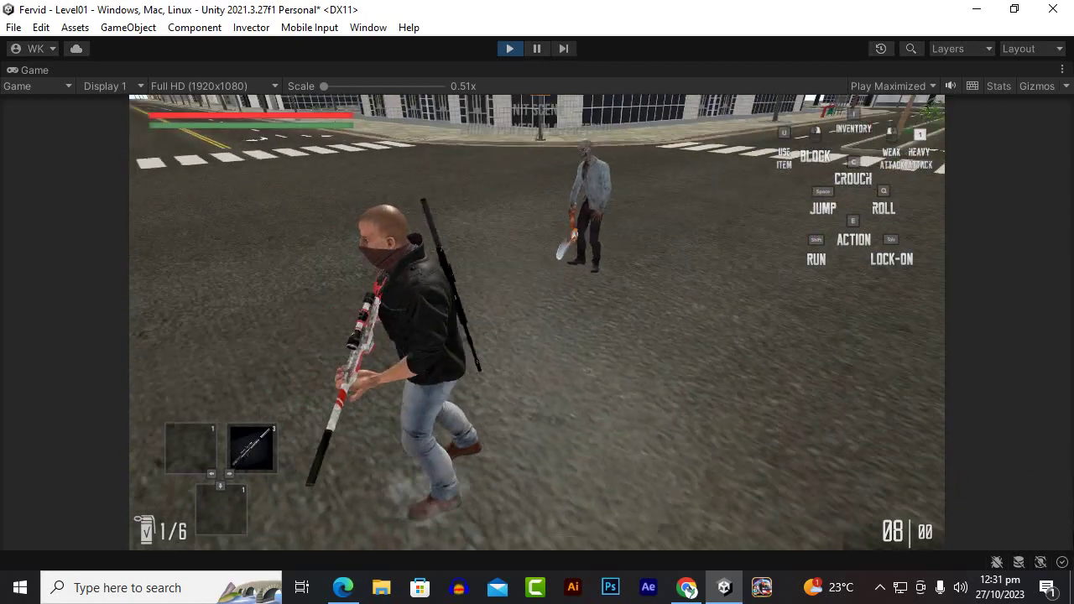
{"action": "key", "text": "w"}
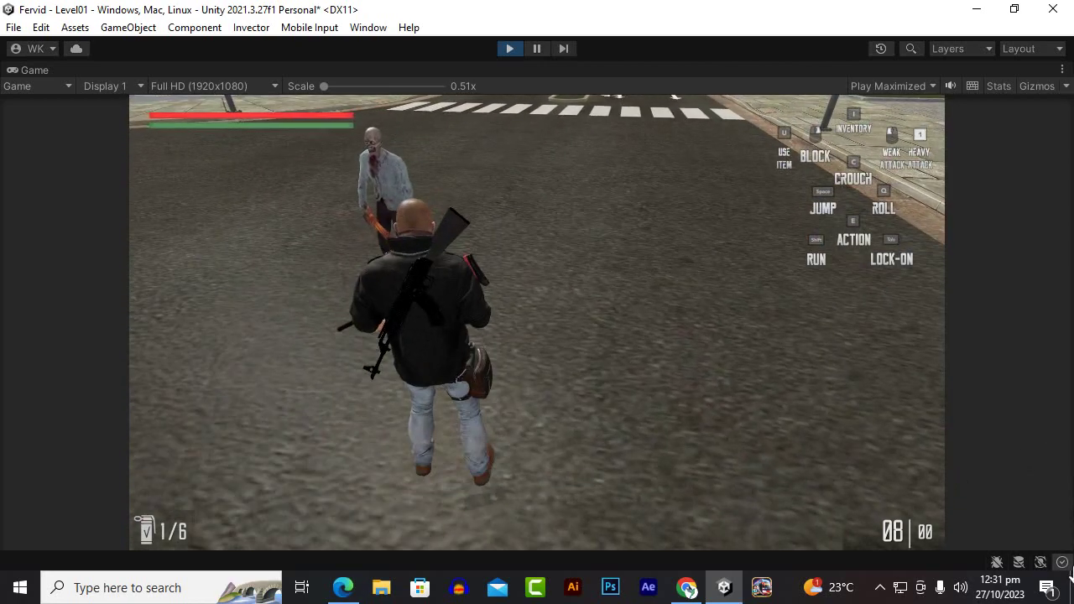
{"action": "key", "text": "s"}
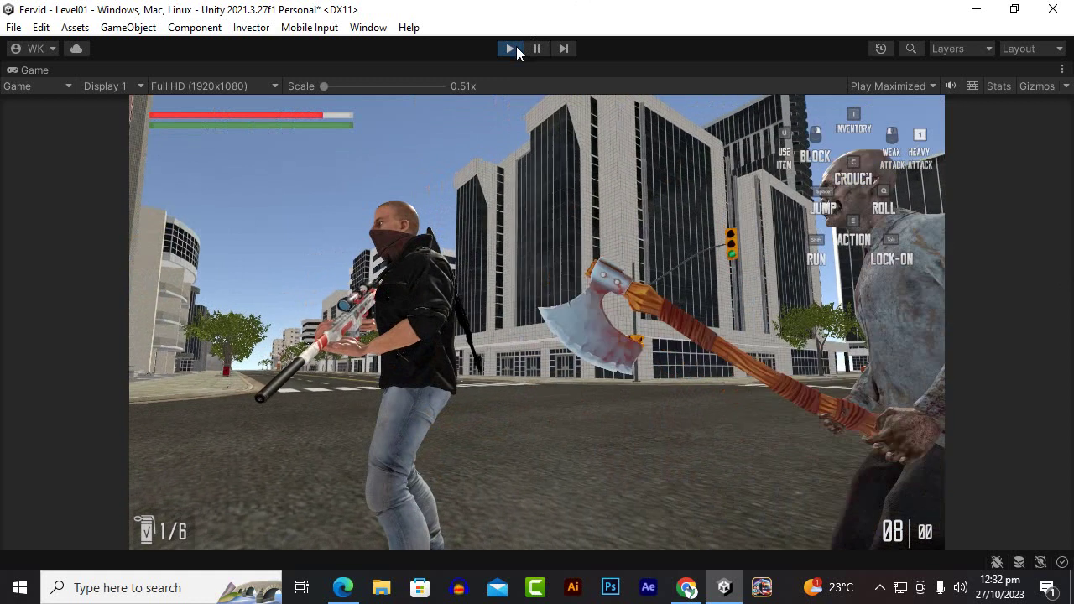
{"action": "left_click", "coordinate": [513, 47]}
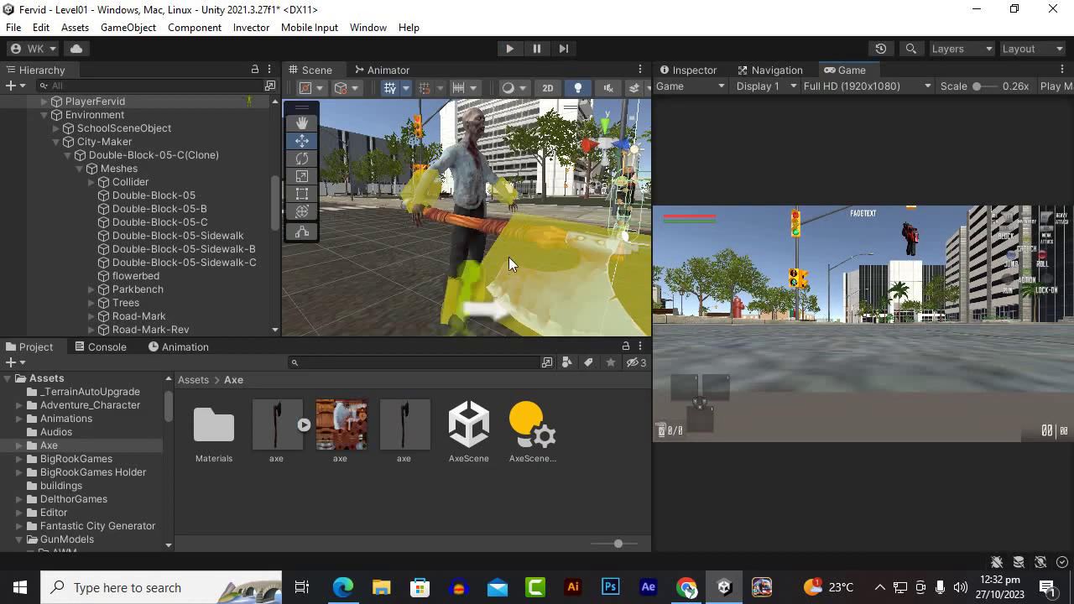
Step: Select the hitBox under AxeEnemy and frame it in the Scene view
{"action": "scroll", "coordinate": [514, 265], "scroll_direction": "down", "scroll_amount": 2}
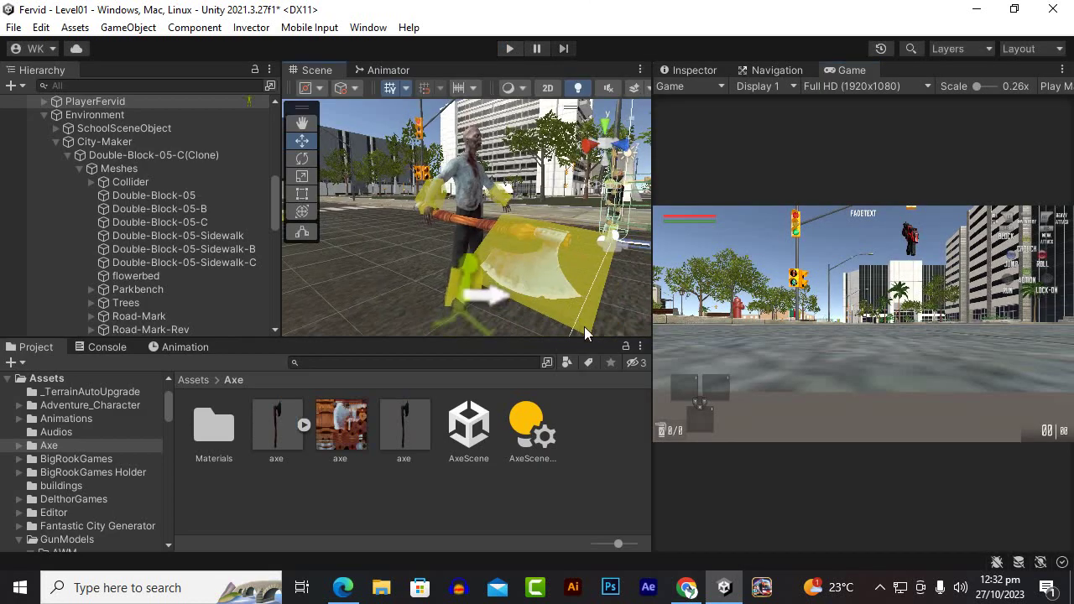
{"action": "mouse_move", "coordinate": [585, 327]}
{"action": "left_mouse_down", "text": "alt"}
{"action": "mouse_move", "coordinate": [597, 296]}
{"action": "mouse_move", "coordinate": [525, 240]}
{"action": "left_mouse_up", "text": "alt"}
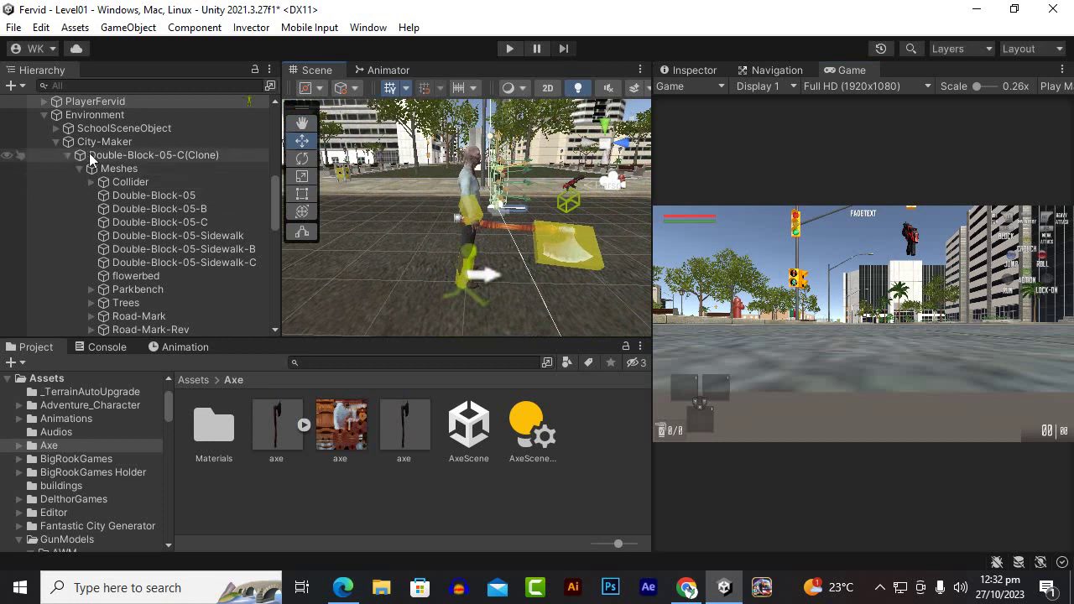
{"action": "scroll", "coordinate": [587, 277], "scroll_direction": "up", "scroll_amount": 2}
{"action": "left_click", "coordinate": [609, 283]}
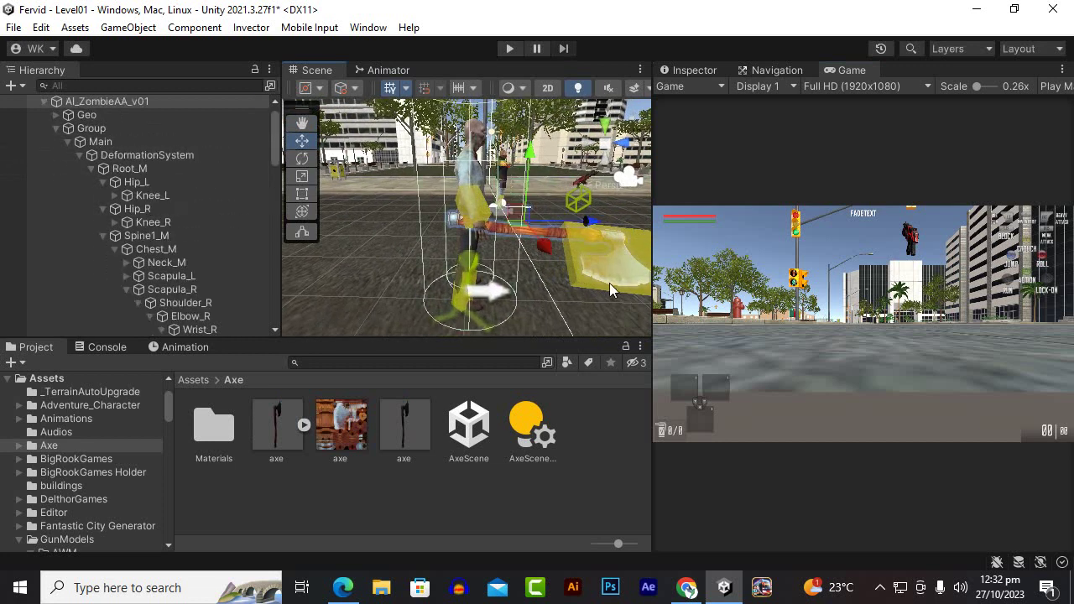
{"action": "scroll", "coordinate": [138, 313], "scroll_direction": "down", "scroll_amount": 3}
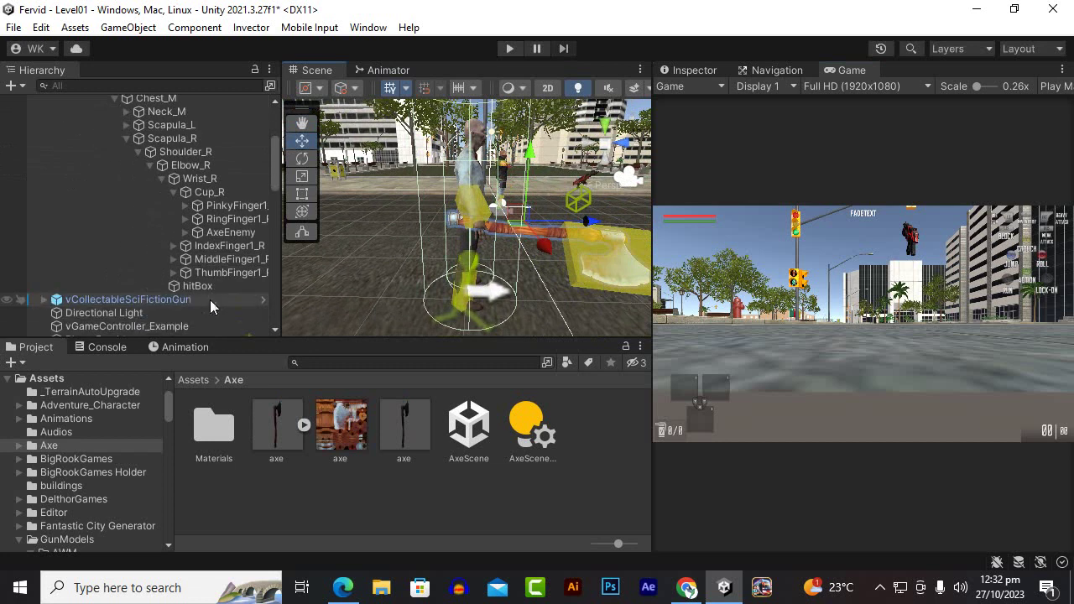
{"action": "left_click", "coordinate": [226, 234]}
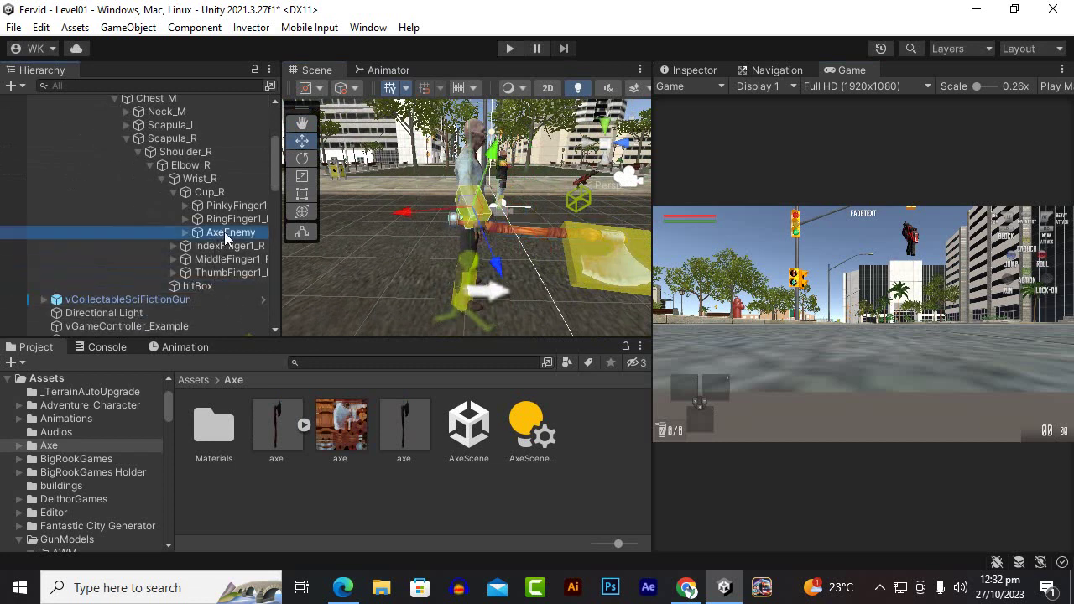
{"action": "left_click", "coordinate": [186, 234]}
{"action": "left_click", "coordinate": [242, 262]}
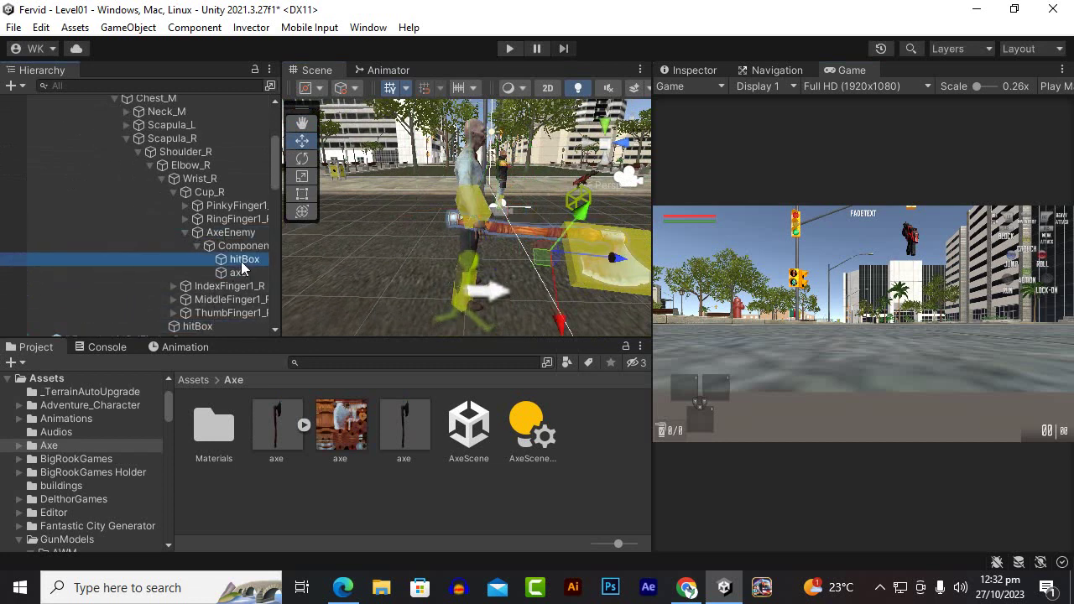
{"action": "scroll", "coordinate": [396, 273], "scroll_direction": "down", "scroll_amount": 5}
{"action": "mouse_move", "coordinate": [403, 276]}
{"action": "right_mouse_down"}
{"action": "mouse_move", "coordinate": [538, 282]}
{"action": "mouse_move", "coordinate": [559, 261]}
{"action": "right_mouse_up"}
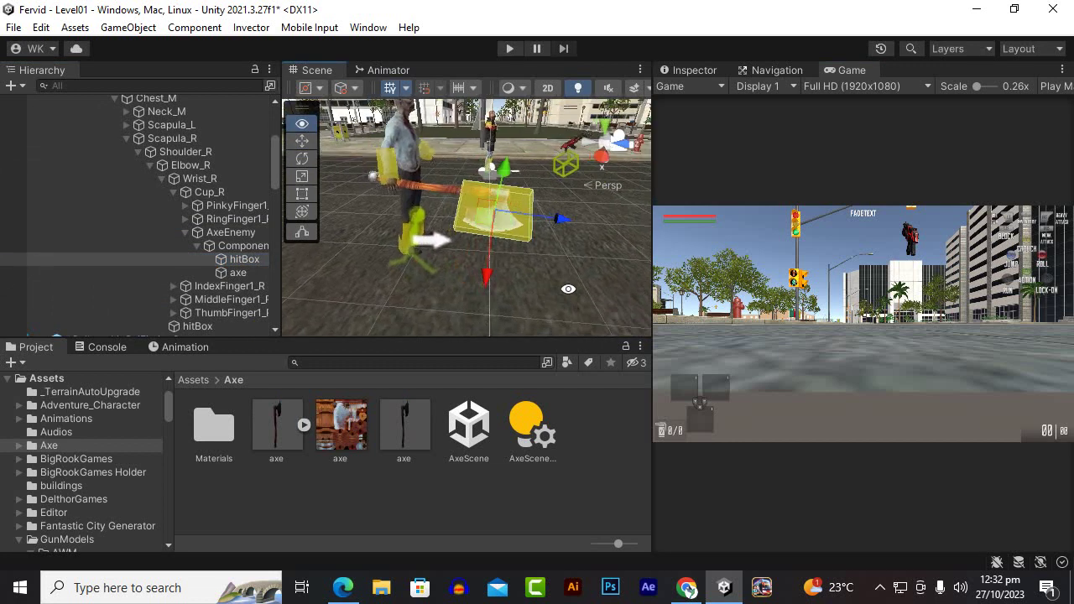
{"action": "right_click_drag", "start_coordinate": [532, 181], "coordinate": [508, 269]}
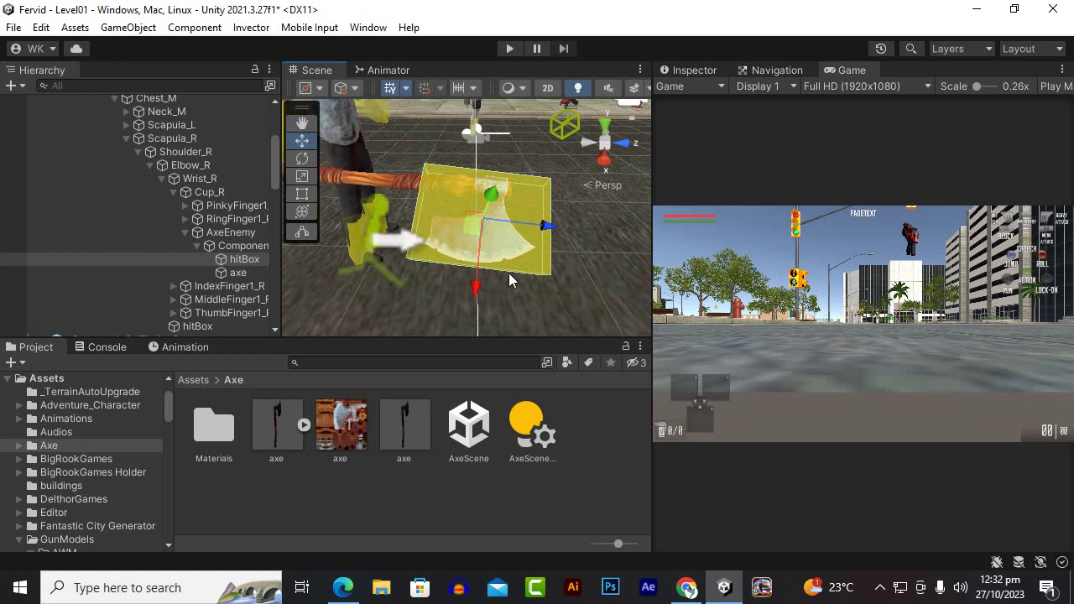
Step: Duplicate the hitBox, stretch and raise the copy along the axe handle, then enter Play mode
{"action": "key", "text": "ctrl+d"}
{"action": "left_click_drag", "start_coordinate": [545, 226], "coordinate": [397, 232]}
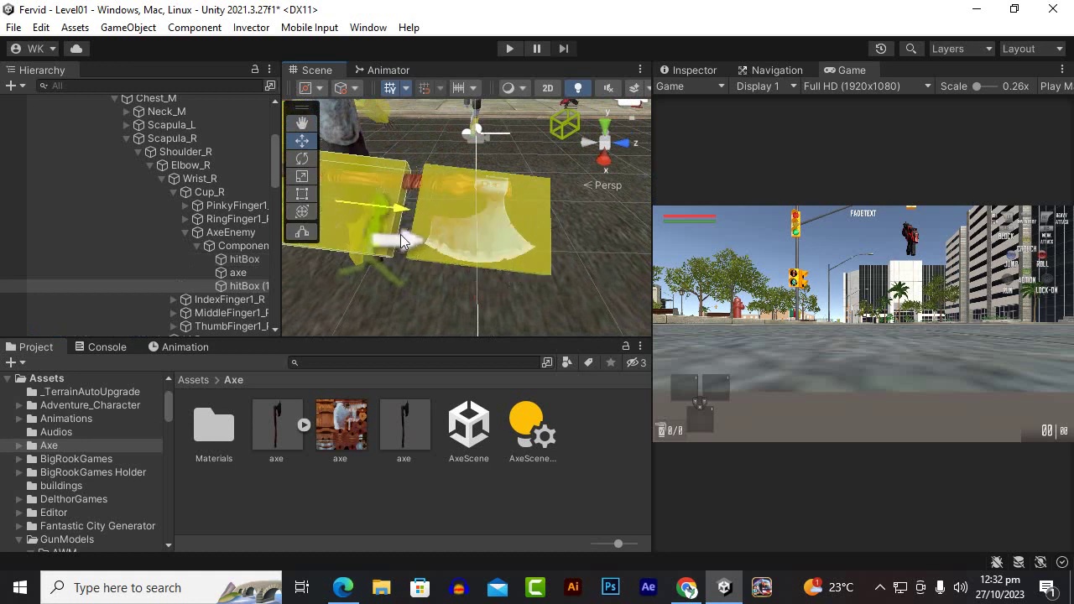
{"action": "right_click_drag", "start_coordinate": [419, 241], "coordinate": [448, 288]}
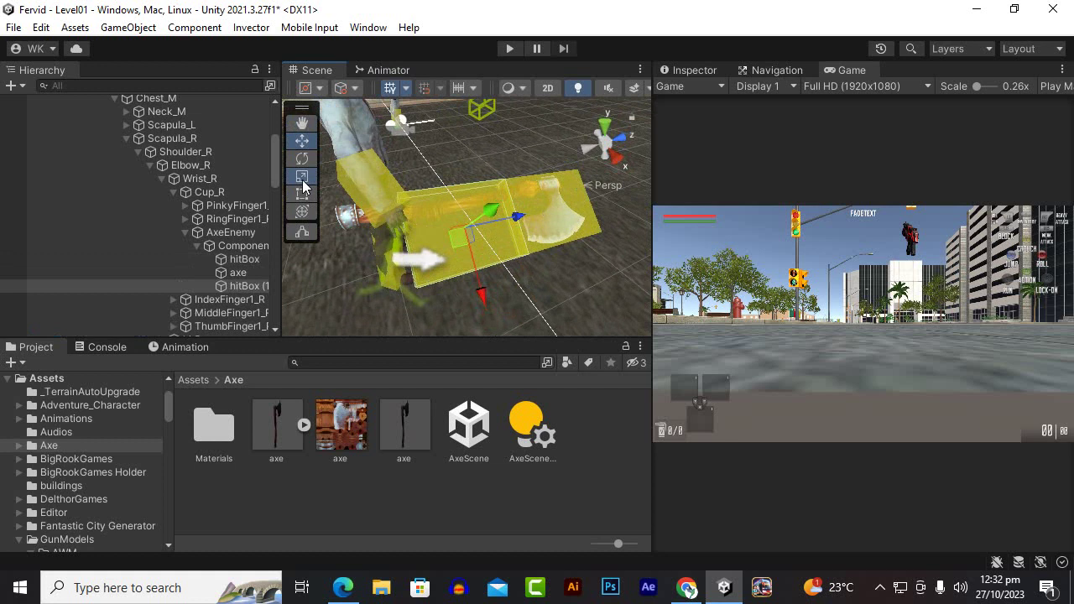
{"action": "left_click_drag", "start_coordinate": [465, 252], "coordinate": [465, 251]}
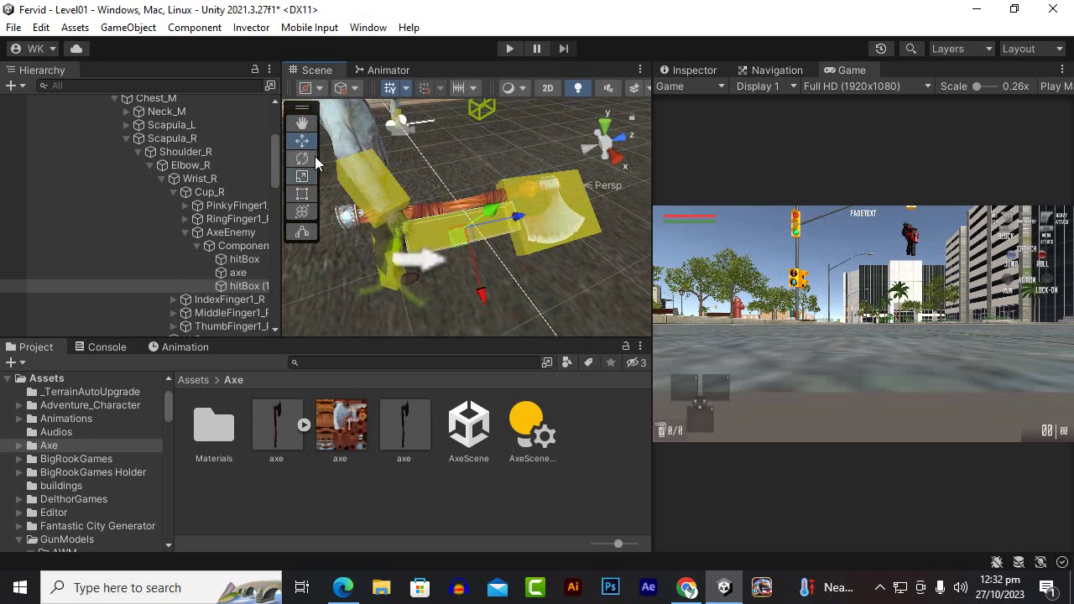
{"action": "scroll", "coordinate": [478, 292], "scroll_direction": "up", "scroll_amount": 2}
{"action": "left_click_drag", "start_coordinate": [482, 300], "coordinate": [472, 279]}
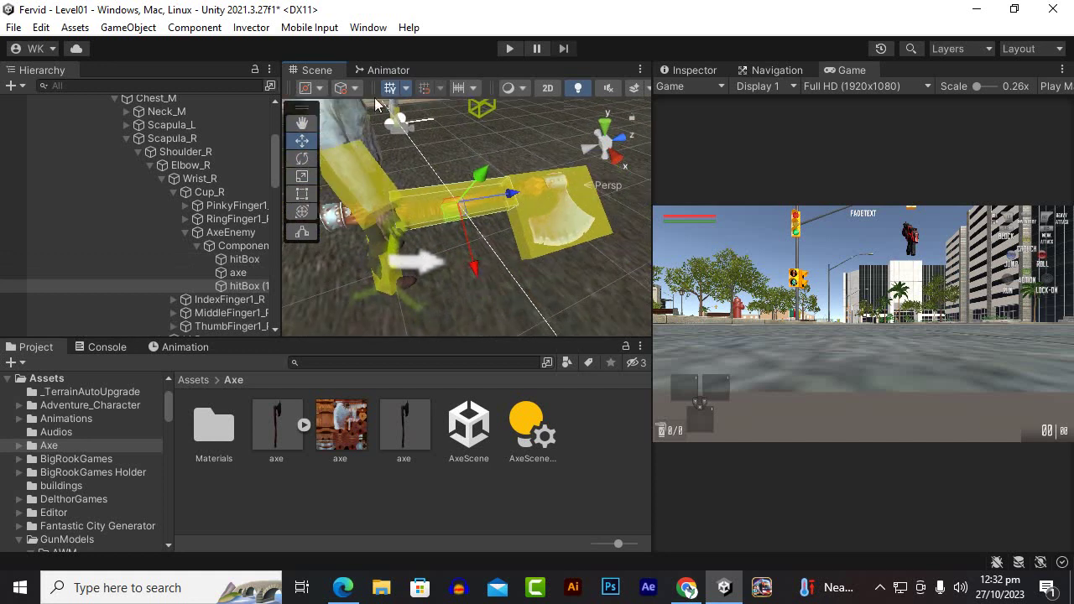
{"action": "left_click", "coordinate": [510, 48]}
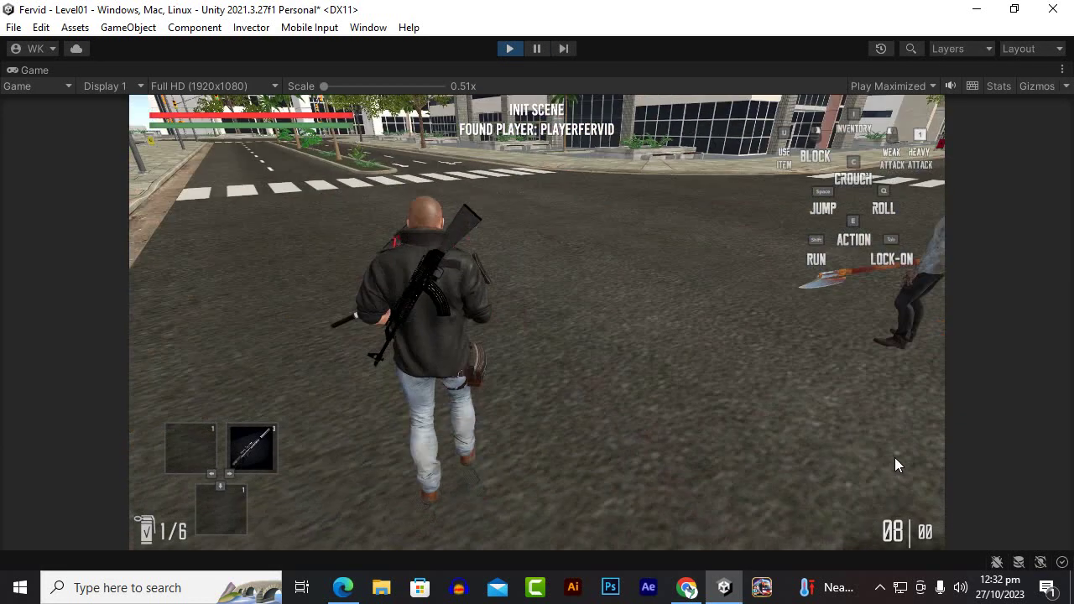
Step: Move the player near the zombie to test the larger hit area, stop Play, and widen the Scene view
{"action": "key", "text": "e"}
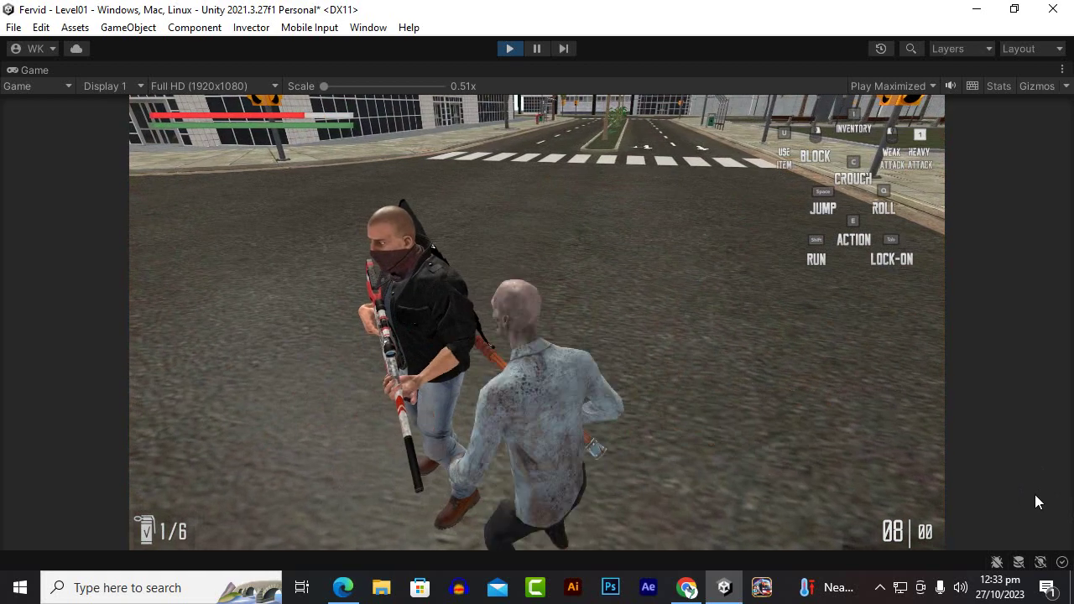
{"action": "key", "text": "w"}
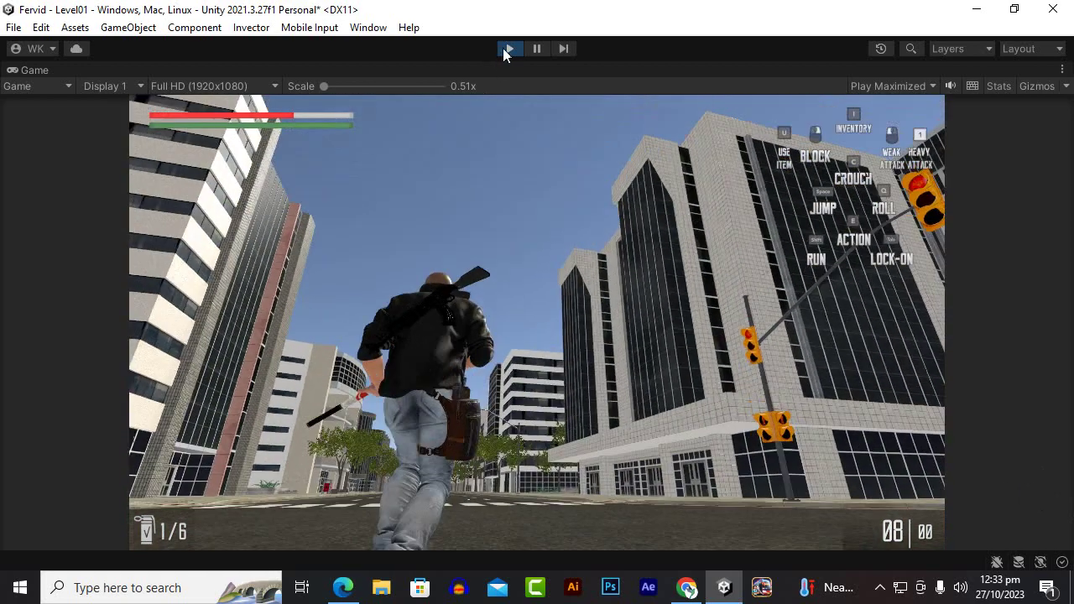
{"action": "left_click", "coordinate": [507, 48]}
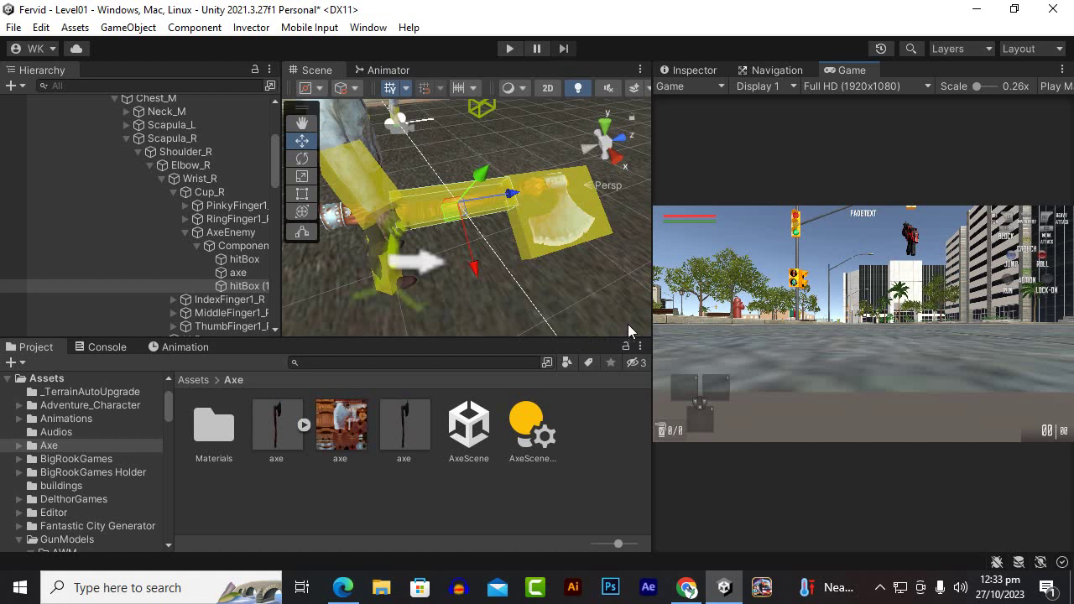
{"action": "left_click_drag", "start_coordinate": [651, 291], "coordinate": [729, 324]}
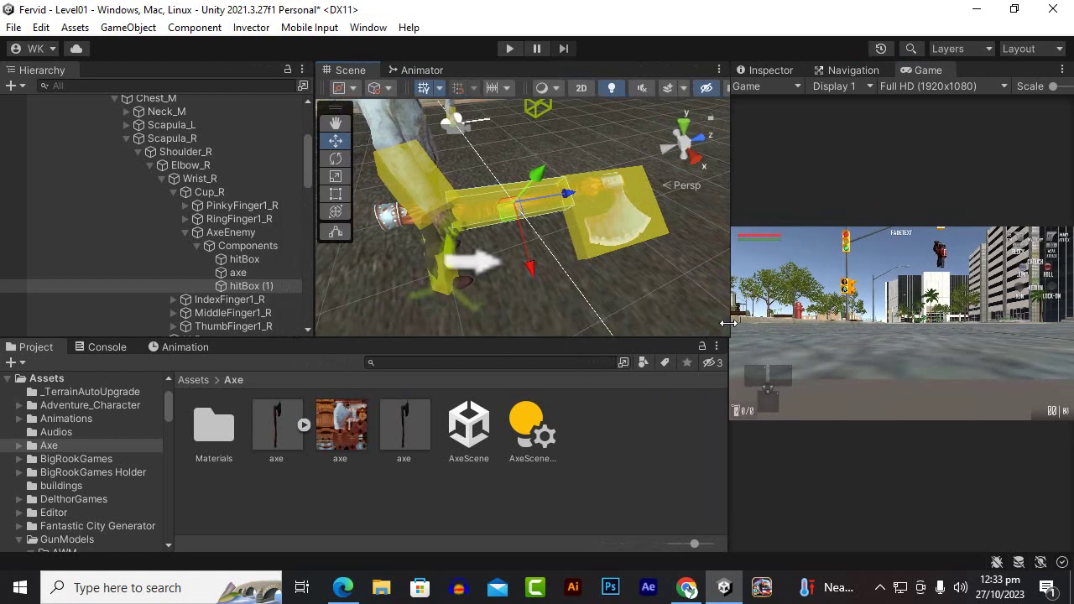